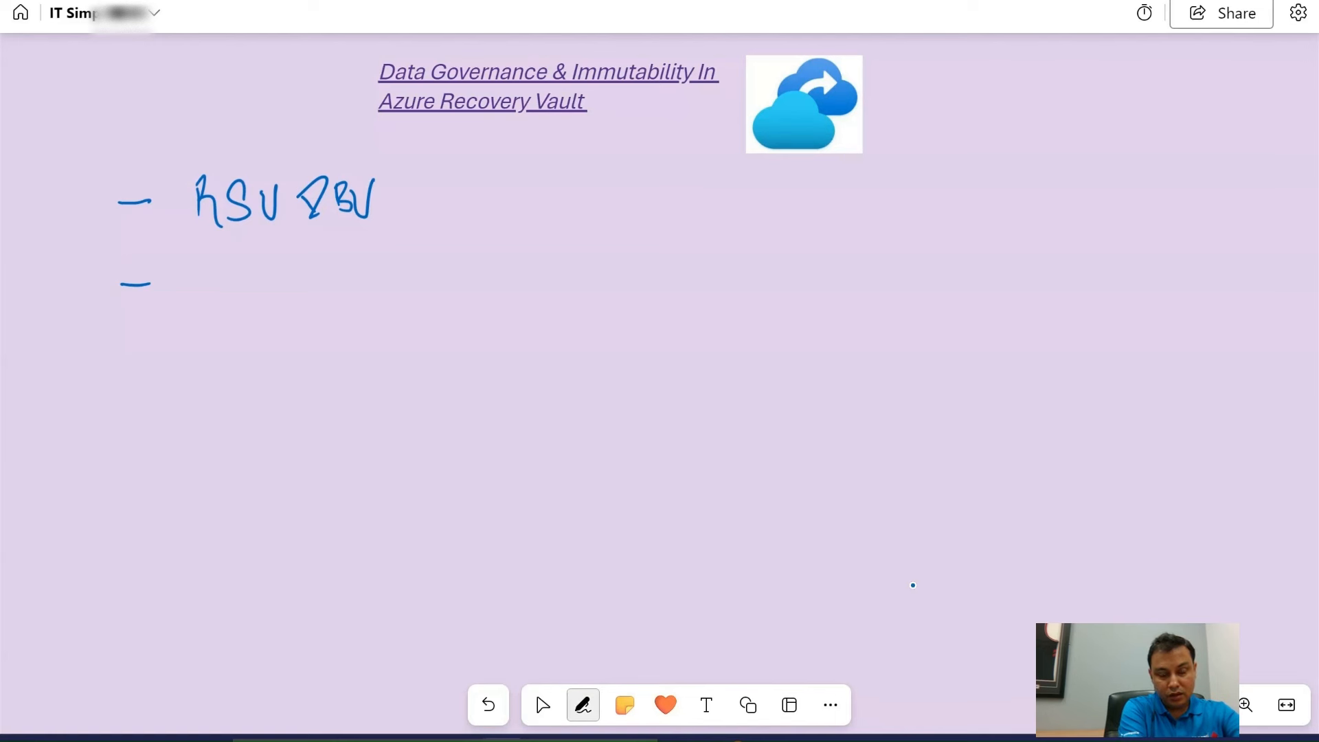
Handwrite "Azure Public Region & US Gov" as the second bullet, below the "RSV & BV" line
{"action": "mouse_move", "coordinate": [220, 264]}
{"action": "left_mouse_down"}
{"action": "mouse_move", "coordinate": [215, 295]}
{"action": "mouse_move", "coordinate": [226, 295]}
{"action": "left_mouse_up"}
{"action": "left_click_drag", "start_coordinate": [215, 284], "coordinate": [256, 296]}
{"action": "left_click_drag", "start_coordinate": [258, 296], "coordinate": [271, 294]}
{"action": "mouse_move", "coordinate": [289, 245]}
{"action": "left_mouse_down"}
{"action": "mouse_move", "coordinate": [290, 295]}
{"action": "mouse_move", "coordinate": [335, 296]}
{"action": "left_mouse_up"}
{"action": "mouse_move", "coordinate": [341, 268]}
{"action": "left_mouse_down"}
{"action": "mouse_move", "coordinate": [339, 298]}
{"action": "mouse_move", "coordinate": [353, 299]}
{"action": "left_mouse_up"}
{"action": "mouse_move", "coordinate": [387, 250]}
{"action": "left_mouse_down"}
{"action": "mouse_move", "coordinate": [388, 296]}
{"action": "mouse_move", "coordinate": [413, 294]}
{"action": "mouse_move", "coordinate": [411, 330]}
{"action": "left_mouse_up"}
{"action": "mouse_move", "coordinate": [428, 276]}
{"action": "left_mouse_down"}
{"action": "mouse_move", "coordinate": [492, 281]}
{"action": "mouse_move", "coordinate": [515, 250]}
{"action": "mouse_move", "coordinate": [534, 278]}
{"action": "mouse_move", "coordinate": [584, 284]}
{"action": "left_mouse_up"}
{"action": "mouse_move", "coordinate": [585, 272]}
{"action": "left_mouse_down"}
{"action": "mouse_move", "coordinate": [581, 300]}
{"action": "mouse_move", "coordinate": [588, 279]}
{"action": "mouse_move", "coordinate": [623, 278]}
{"action": "left_mouse_up"}
Add a third bullet dash and handwrite "Restricted Operation" beside it
{"action": "left_click_drag", "start_coordinate": [128, 358], "coordinate": [156, 359]}
{"action": "left_click", "coordinate": [541, 704]}
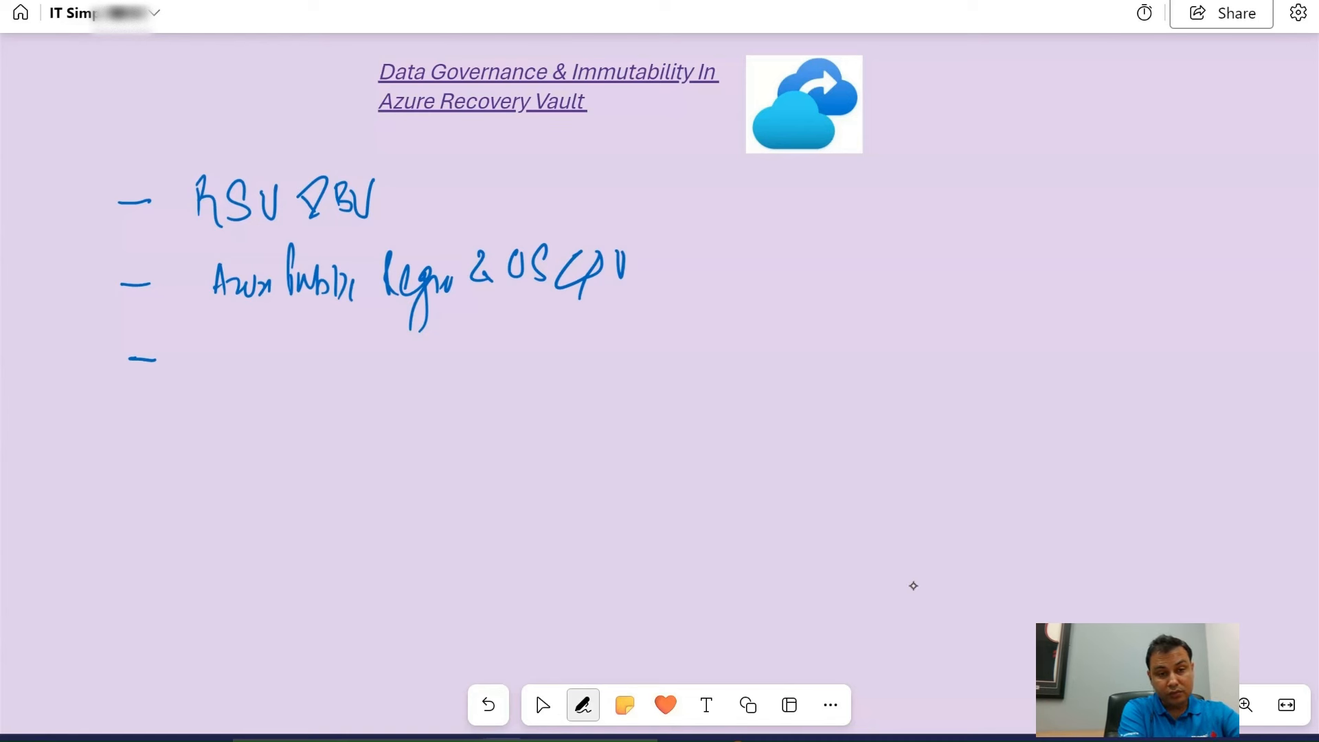
{"action": "mouse_move", "coordinate": [220, 323]}
{"action": "left_mouse_down"}
{"action": "mouse_move", "coordinate": [217, 369]}
{"action": "mouse_move", "coordinate": [229, 375]}
{"action": "left_mouse_up"}
{"action": "left_click_drag", "start_coordinate": [238, 350], "coordinate": [276, 371]}
{"action": "mouse_move", "coordinate": [266, 350]}
{"action": "left_mouse_down"}
{"action": "mouse_move", "coordinate": [301, 350]}
{"action": "mouse_move", "coordinate": [313, 371]}
{"action": "left_mouse_up"}
{"action": "mouse_move", "coordinate": [331, 354]}
{"action": "left_mouse_down"}
{"action": "mouse_move", "coordinate": [323, 372]}
{"action": "mouse_move", "coordinate": [349, 377]}
{"action": "left_mouse_up"}
{"action": "left_click_drag", "start_coordinate": [340, 358], "coordinate": [385, 371]}
{"action": "mouse_move", "coordinate": [402, 336]}
{"action": "left_mouse_down"}
{"action": "mouse_move", "coordinate": [395, 376]}
{"action": "mouse_move", "coordinate": [453, 340]}
{"action": "left_mouse_up"}
{"action": "mouse_move", "coordinate": [457, 341]}
{"action": "left_mouse_down"}
{"action": "mouse_move", "coordinate": [455, 382]}
{"action": "mouse_move", "coordinate": [502, 340]}
{"action": "mouse_move", "coordinate": [560, 366]}
{"action": "mouse_move", "coordinate": [581, 343]}
{"action": "left_mouse_up"}
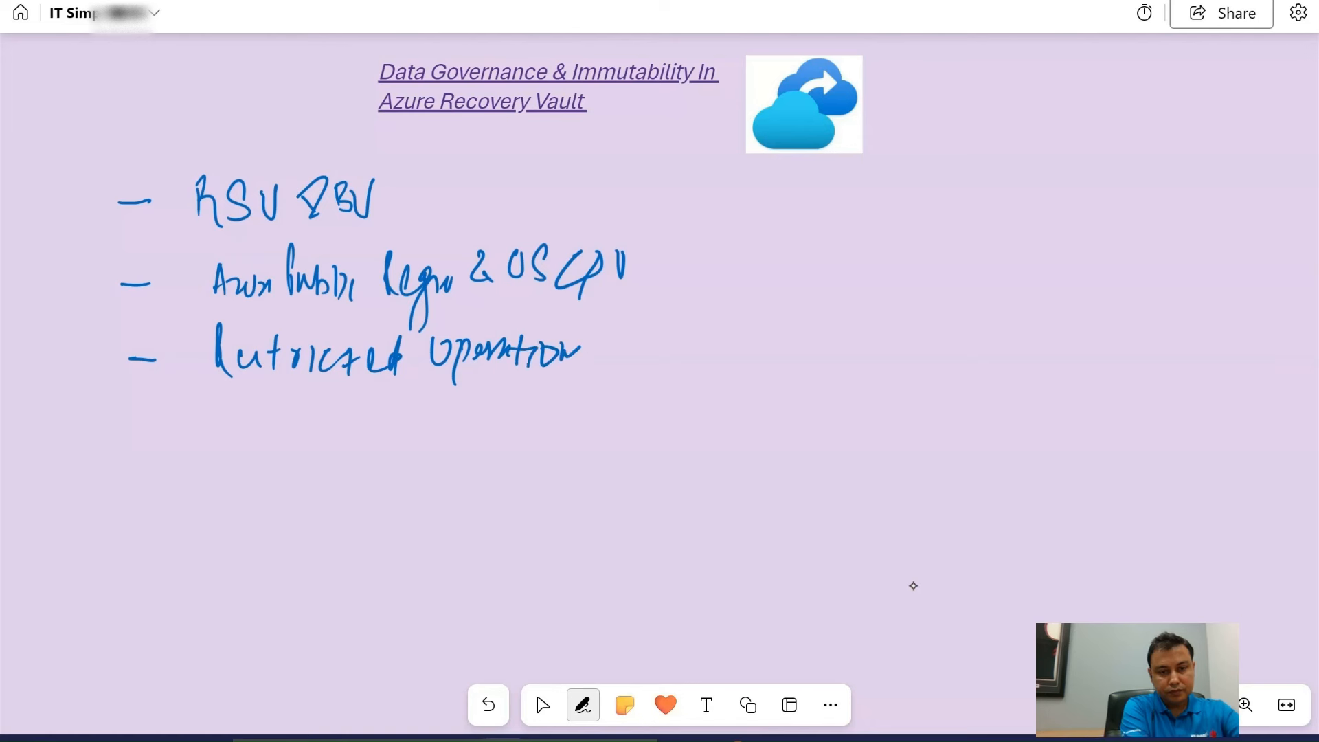
Add a fourth bullet reading "RSV - Level" and sketch a square containing several small boxes after it
{"action": "left_click_drag", "start_coordinate": [133, 426], "coordinate": [148, 428]}
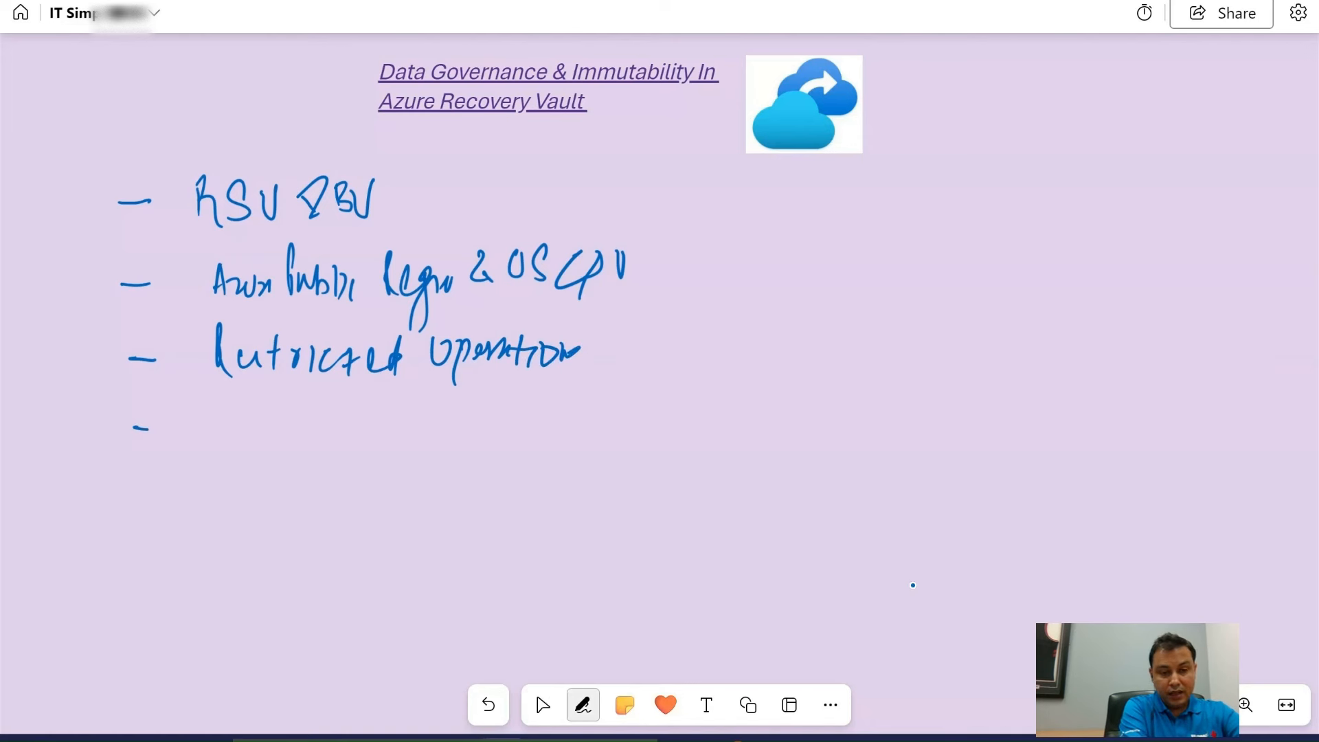
{"action": "mouse_move", "coordinate": [236, 403]}
{"action": "left_mouse_down"}
{"action": "mouse_move", "coordinate": [238, 432]}
{"action": "mouse_move", "coordinate": [260, 448]}
{"action": "left_mouse_up"}
{"action": "left_click_drag", "start_coordinate": [275, 404], "coordinate": [270, 435]}
{"action": "mouse_move", "coordinate": [298, 406]}
{"action": "left_mouse_down"}
{"action": "mouse_move", "coordinate": [309, 430]}
{"action": "mouse_move", "coordinate": [319, 405]}
{"action": "mouse_move", "coordinate": [439, 406]}
{"action": "mouse_move", "coordinate": [453, 435]}
{"action": "left_mouse_up"}
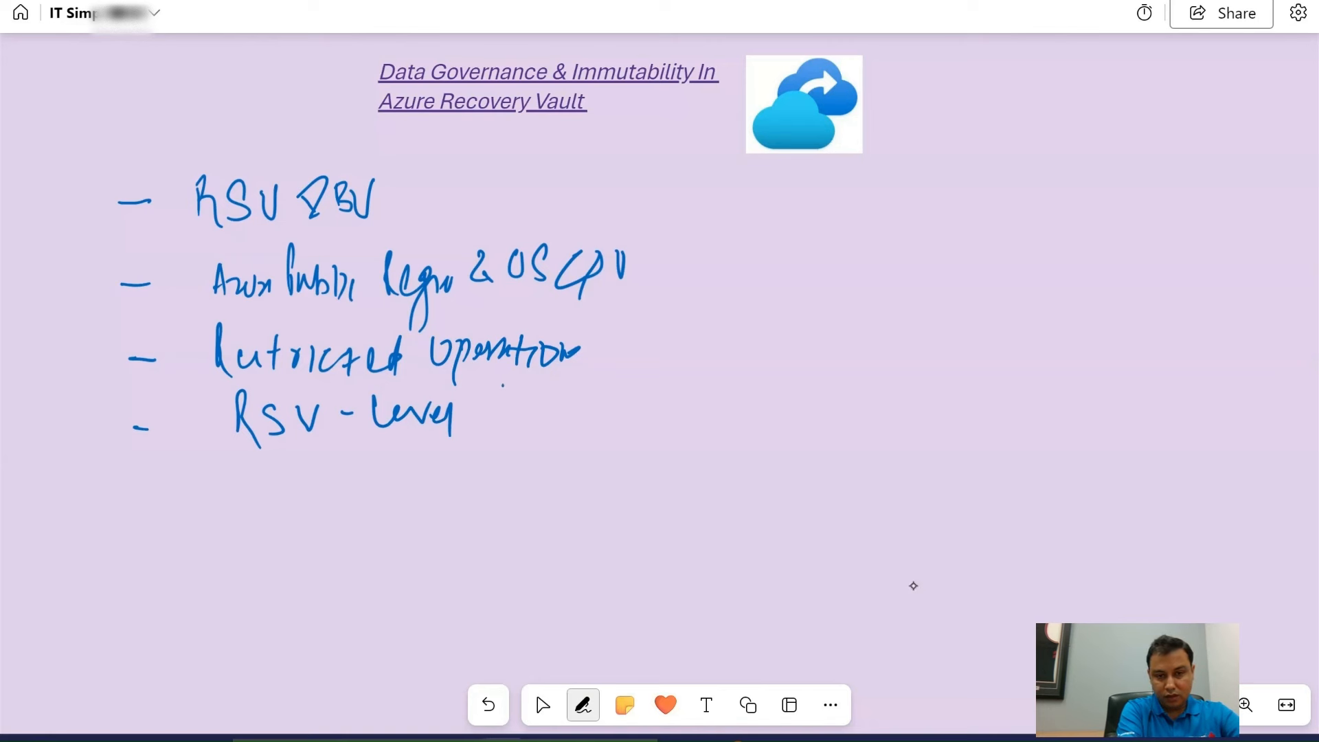
{"action": "mouse_move", "coordinate": [570, 385]}
{"action": "left_mouse_down"}
{"action": "mouse_move", "coordinate": [503, 386]}
{"action": "mouse_move", "coordinate": [584, 449]}
{"action": "left_mouse_up"}
{"action": "mouse_move", "coordinate": [522, 419]}
{"action": "left_mouse_down"}
{"action": "mouse_move", "coordinate": [541, 400]}
{"action": "mouse_move", "coordinate": [529, 422]}
{"action": "mouse_move", "coordinate": [547, 444]}
{"action": "left_mouse_up"}
{"action": "mouse_move", "coordinate": [564, 404]}
{"action": "left_mouse_down"}
{"action": "mouse_move", "coordinate": [563, 445]}
{"action": "mouse_move", "coordinate": [611, 418]}
{"action": "left_mouse_up"}
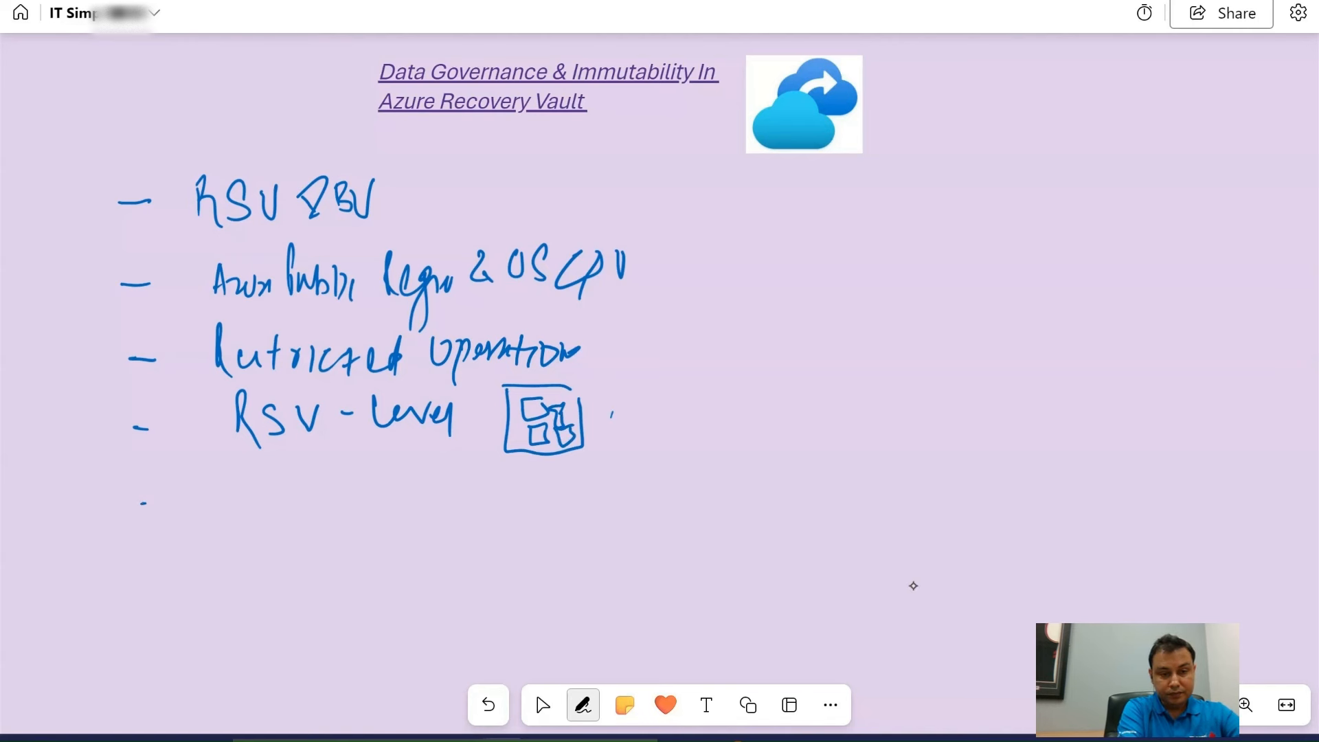
Add a fifth bullet dash and handwrite "Reversible" beside it
{"action": "left_click_drag", "start_coordinate": [140, 505], "coordinate": [163, 503]}
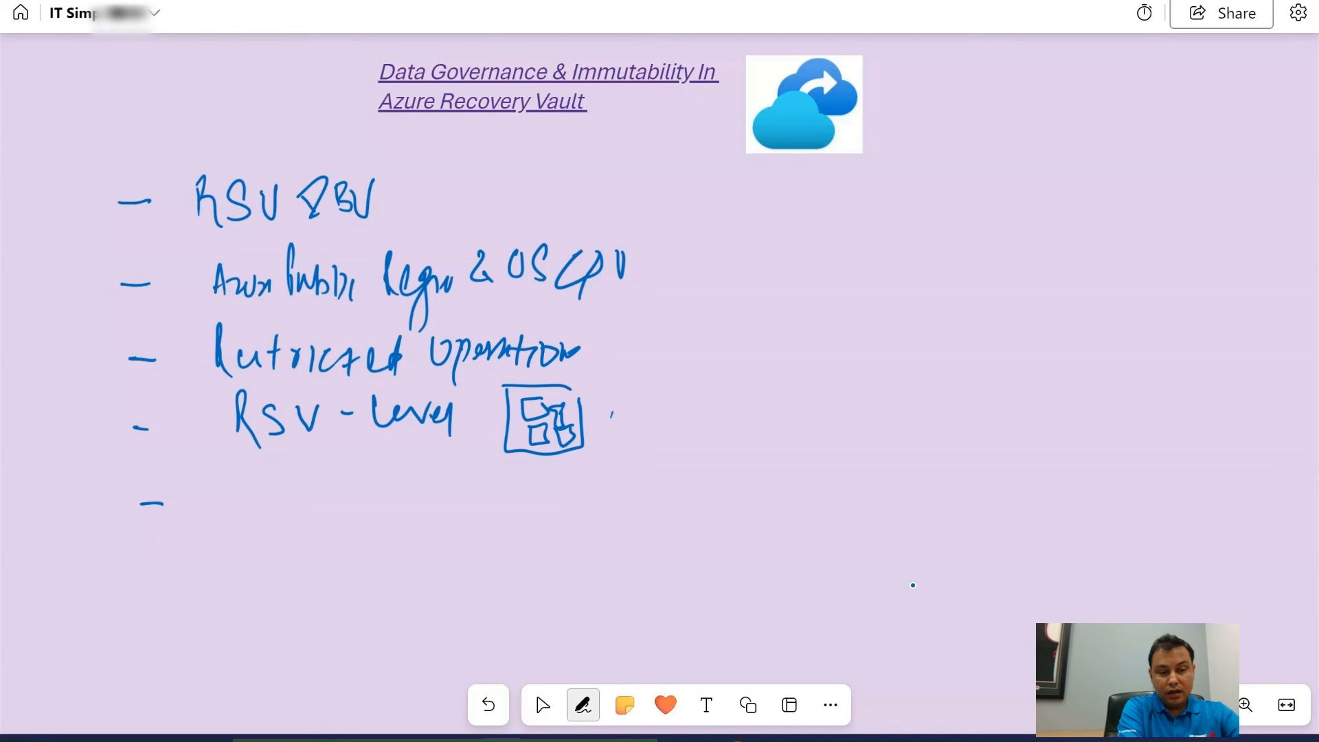
{"action": "mouse_move", "coordinate": [222, 467]}
{"action": "left_mouse_down"}
{"action": "mouse_move", "coordinate": [243, 532]}
{"action": "mouse_move", "coordinate": [272, 498]}
{"action": "mouse_move", "coordinate": [294, 506]}
{"action": "mouse_move", "coordinate": [315, 485]}
{"action": "mouse_move", "coordinate": [318, 516]}
{"action": "left_mouse_up"}
{"action": "mouse_move", "coordinate": [338, 465]}
{"action": "left_mouse_down"}
{"action": "mouse_move", "coordinate": [370, 511]}
{"action": "mouse_move", "coordinate": [390, 512]}
{"action": "left_mouse_up"}
{"action": "left_click", "coordinate": [543, 705]}
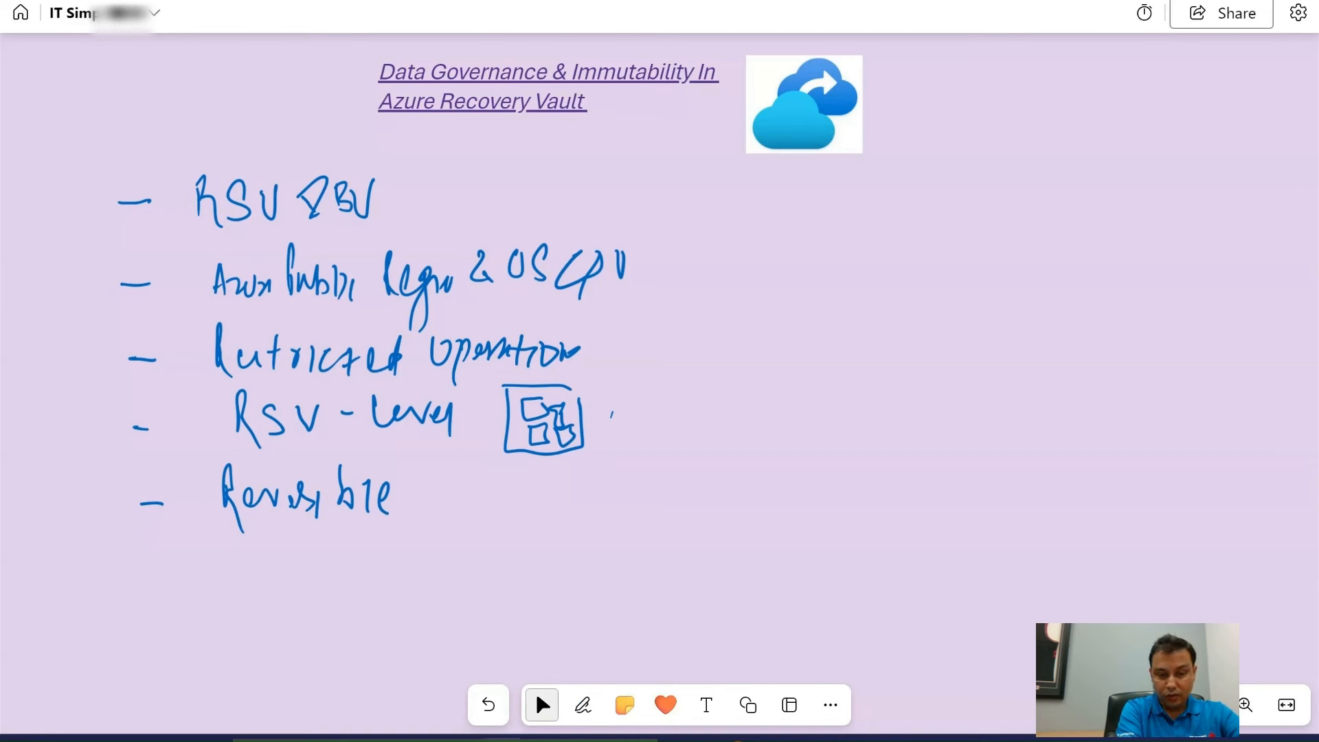
{"action": "left_click", "coordinate": [583, 705]}
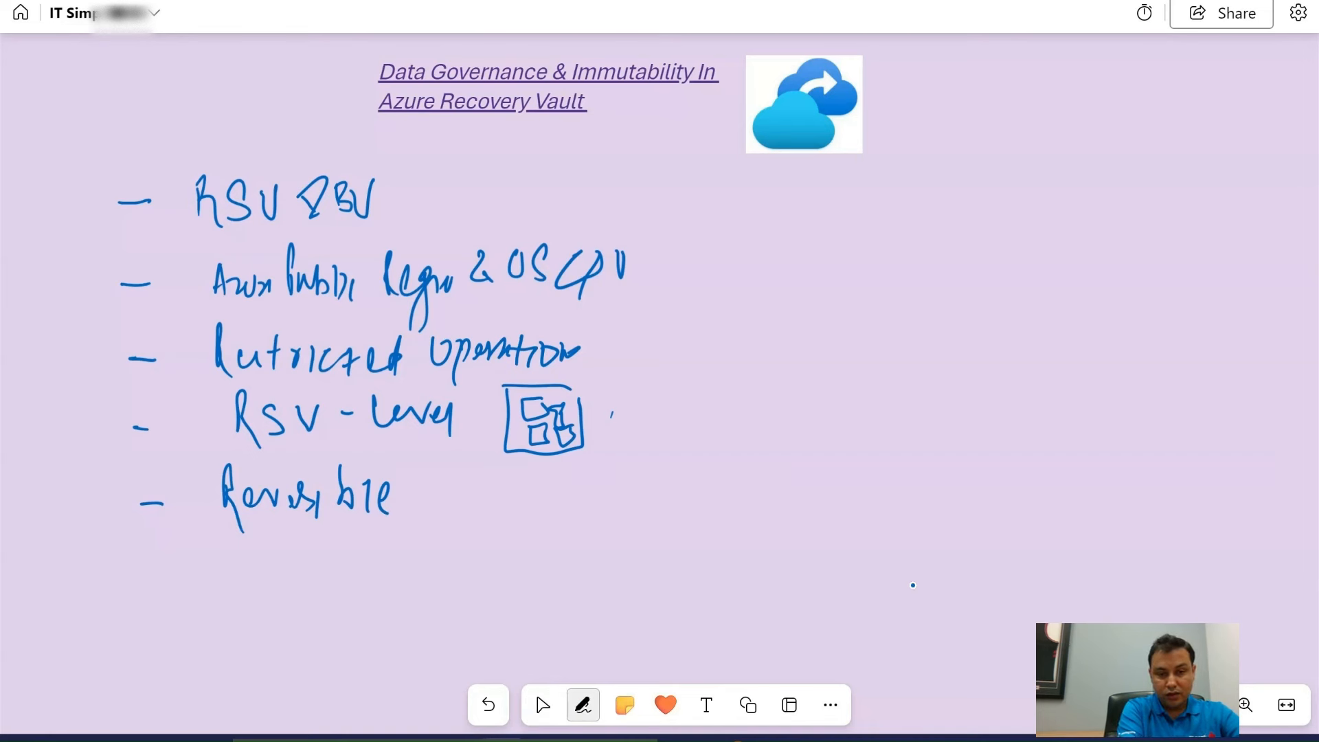
Draw a ticked box after "Reversible" and handwrite "LOCK (Irreversible)" beside it
{"action": "mouse_move", "coordinate": [427, 470]}
{"action": "left_mouse_down"}
{"action": "mouse_move", "coordinate": [469, 470]}
{"action": "mouse_move", "coordinate": [473, 496]}
{"action": "mouse_move", "coordinate": [487, 475]}
{"action": "mouse_move", "coordinate": [566, 497]}
{"action": "left_mouse_up"}
{"action": "left_click_drag", "start_coordinate": [570, 475], "coordinate": [588, 506]}
{"action": "left_click", "coordinate": [543, 705]}
{"action": "left_click", "coordinate": [583, 705]}
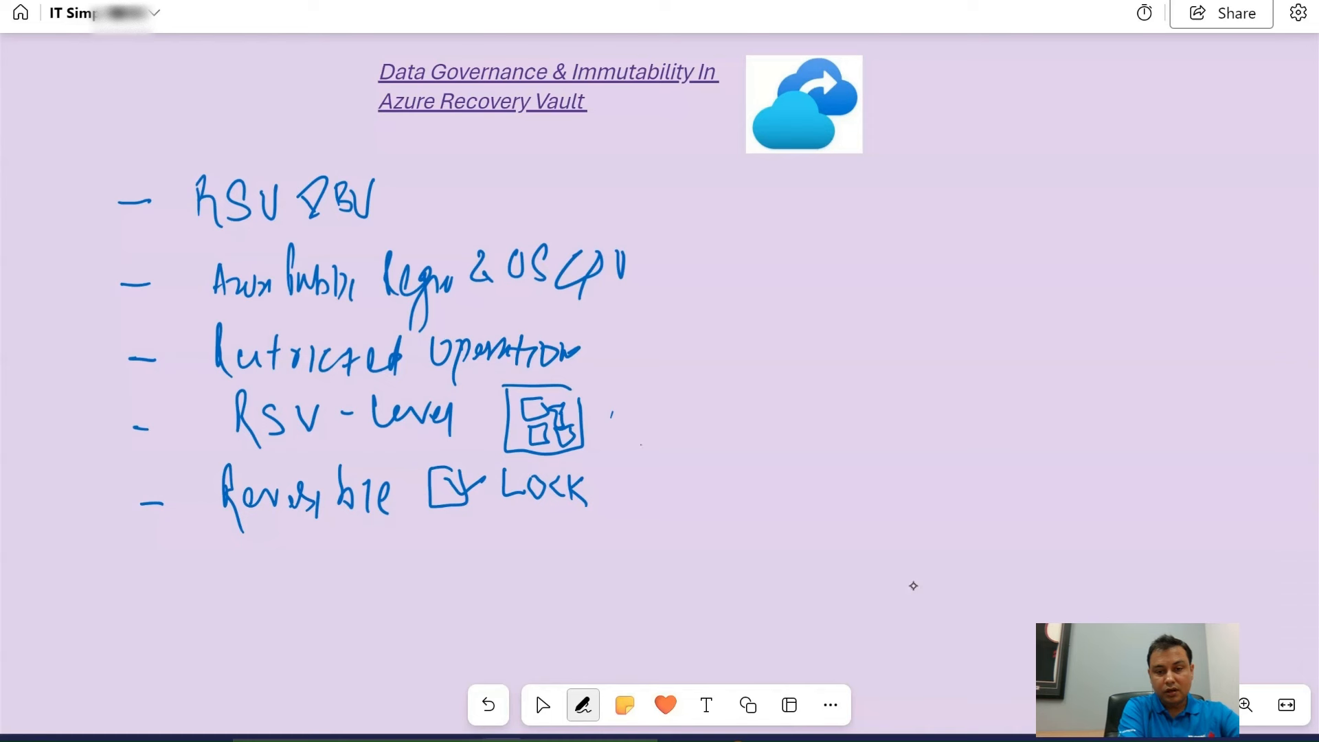
{"action": "mouse_move", "coordinate": [637, 446]}
{"action": "left_mouse_down"}
{"action": "mouse_move", "coordinate": [632, 496]}
{"action": "mouse_move", "coordinate": [699, 470]}
{"action": "mouse_move", "coordinate": [760, 473]}
{"action": "mouse_move", "coordinate": [782, 499]}
{"action": "mouse_move", "coordinate": [799, 481]}
{"action": "mouse_move", "coordinate": [811, 505]}
{"action": "left_mouse_up"}
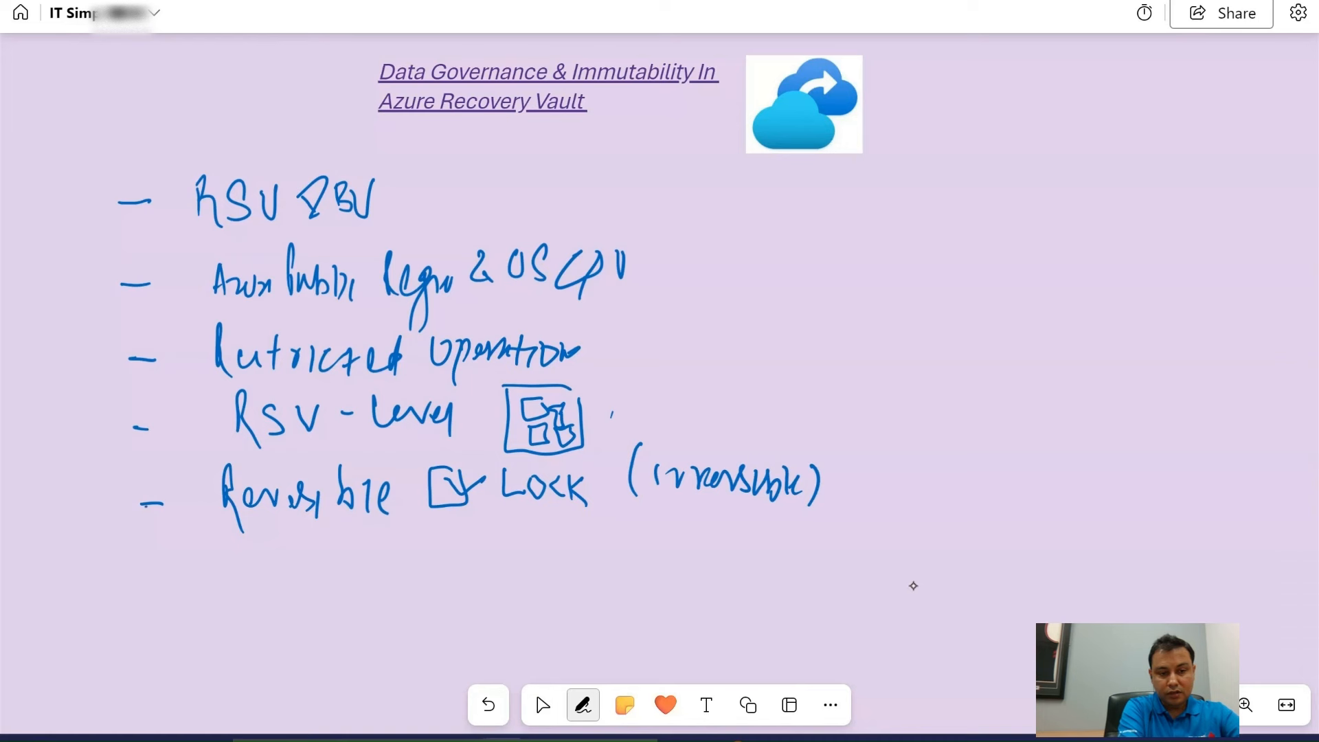
Add small marks to the dashes of the "RSV - Level" and "Reversible" bullets
{"action": "left_click_drag", "start_coordinate": [147, 506], "coordinate": [176, 505]}
{"action": "left_click_drag", "start_coordinate": [143, 424], "coordinate": [153, 433]}
{"action": "left_click", "coordinate": [542, 705]}
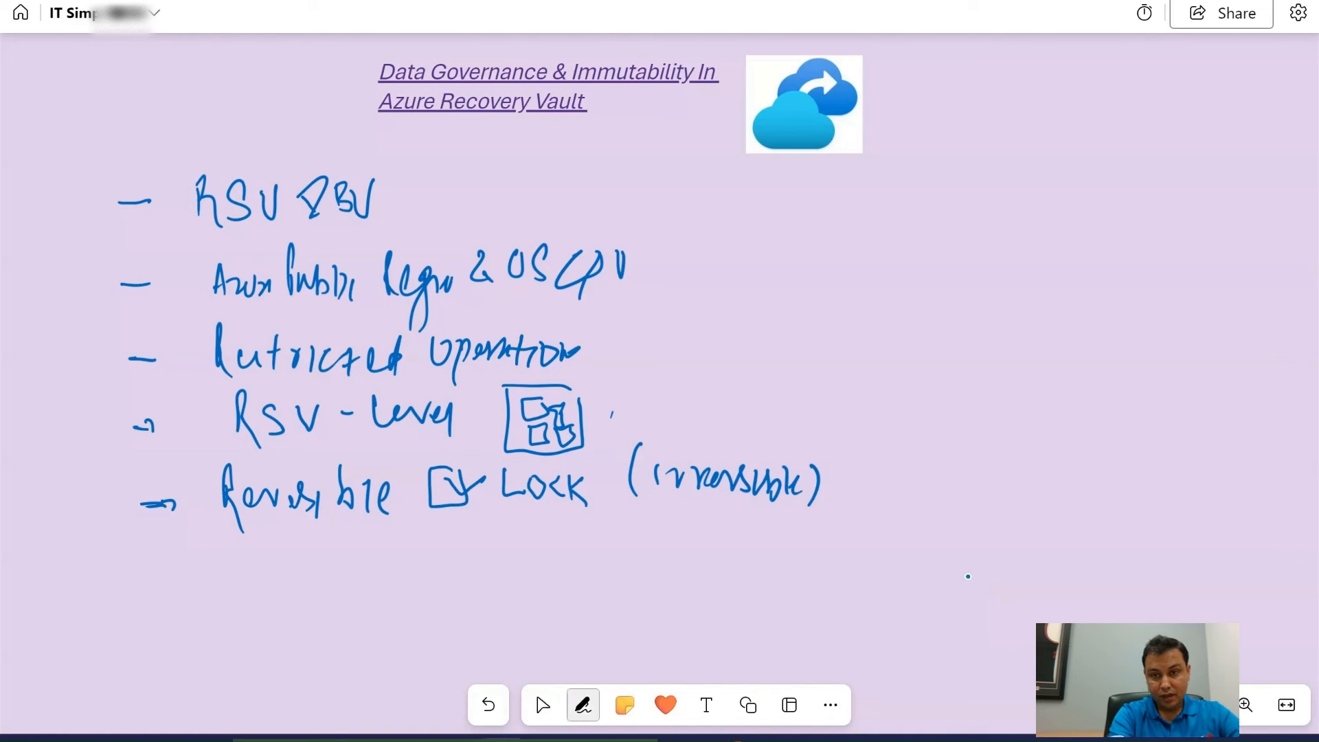
Draw a long vertical divider line to the right of the handwritten bullet list
{"action": "left_click_drag", "start_coordinate": [849, 196], "coordinate": [857, 600]}
{"action": "left_click", "coordinate": [542, 704]}
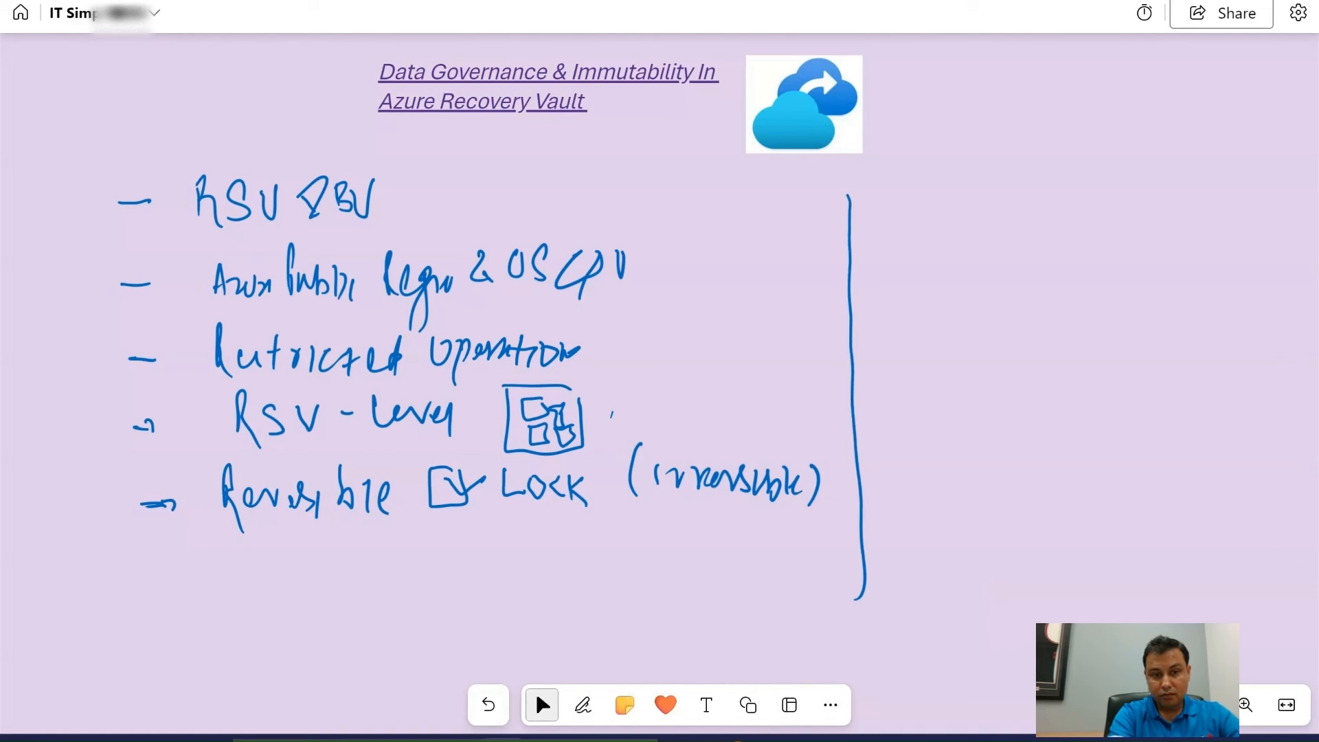
{"action": "left_click", "coordinate": [582, 704]}
{"action": "left_click", "coordinate": [968, 577]}
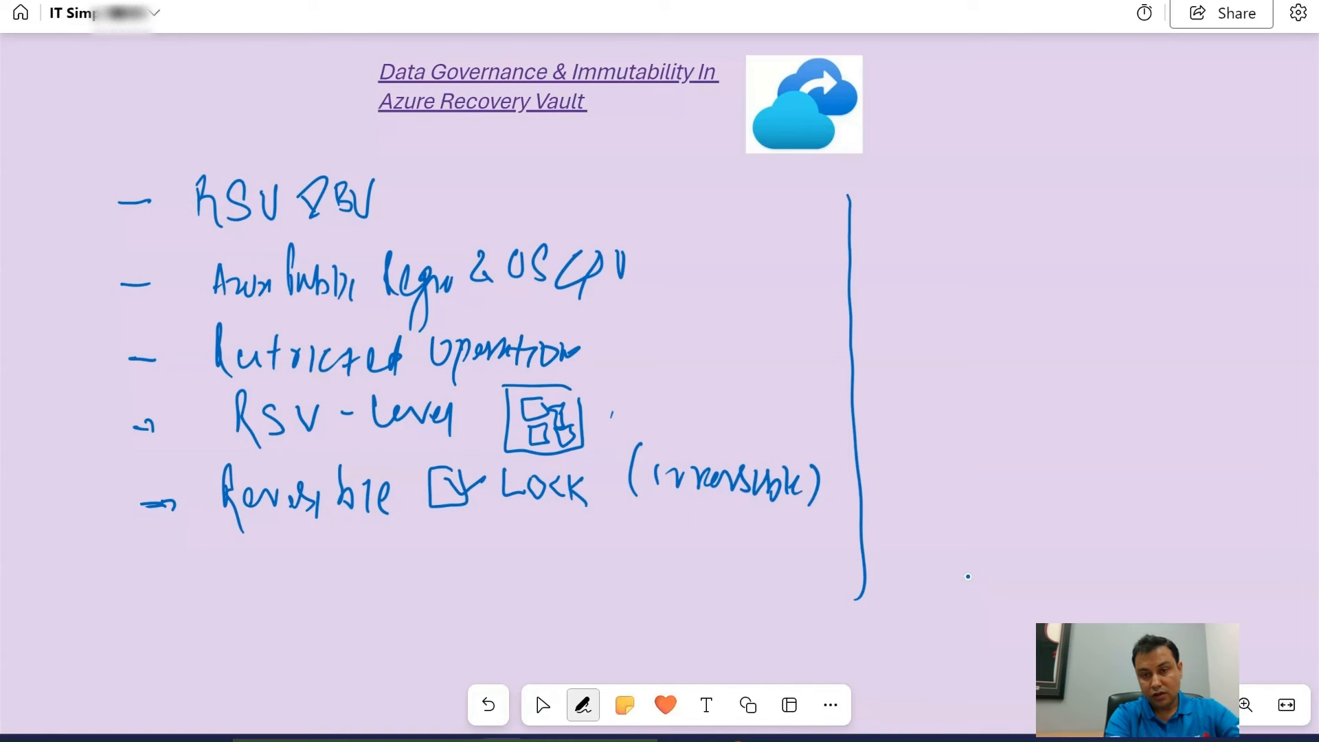
Handwrite the heading "Restricted Operation" at the top of the area right of the vertical divider
{"action": "mouse_move", "coordinate": [929, 130]}
{"action": "left_mouse_down"}
{"action": "mouse_move", "coordinate": [931, 171]}
{"action": "mouse_move", "coordinate": [952, 190]}
{"action": "mouse_move", "coordinate": [996, 178]}
{"action": "mouse_move", "coordinate": [1006, 160]}
{"action": "left_mouse_up"}
{"action": "left_click_drag", "start_coordinate": [1007, 161], "coordinate": [1042, 180]}
{"action": "mouse_move", "coordinate": [1066, 155]}
{"action": "left_mouse_down"}
{"action": "mouse_move", "coordinate": [1065, 176]}
{"action": "mouse_move", "coordinate": [1091, 177]}
{"action": "left_mouse_up"}
{"action": "left_click_drag", "start_coordinate": [1076, 163], "coordinate": [1127, 165]}
{"action": "mouse_move", "coordinate": [1137, 148]}
{"action": "left_mouse_down"}
{"action": "mouse_move", "coordinate": [1140, 184]}
{"action": "mouse_move", "coordinate": [1176, 159]}
{"action": "mouse_move", "coordinate": [1201, 195]}
{"action": "mouse_move", "coordinate": [1247, 158]}
{"action": "mouse_move", "coordinate": [1272, 162]}
{"action": "left_mouse_up"}
{"action": "mouse_move", "coordinate": [1270, 165]}
{"action": "left_mouse_down"}
{"action": "mouse_move", "coordinate": [1275, 183]}
{"action": "mouse_move", "coordinate": [1290, 168]}
{"action": "left_mouse_up"}
{"action": "left_click", "coordinate": [542, 705]}
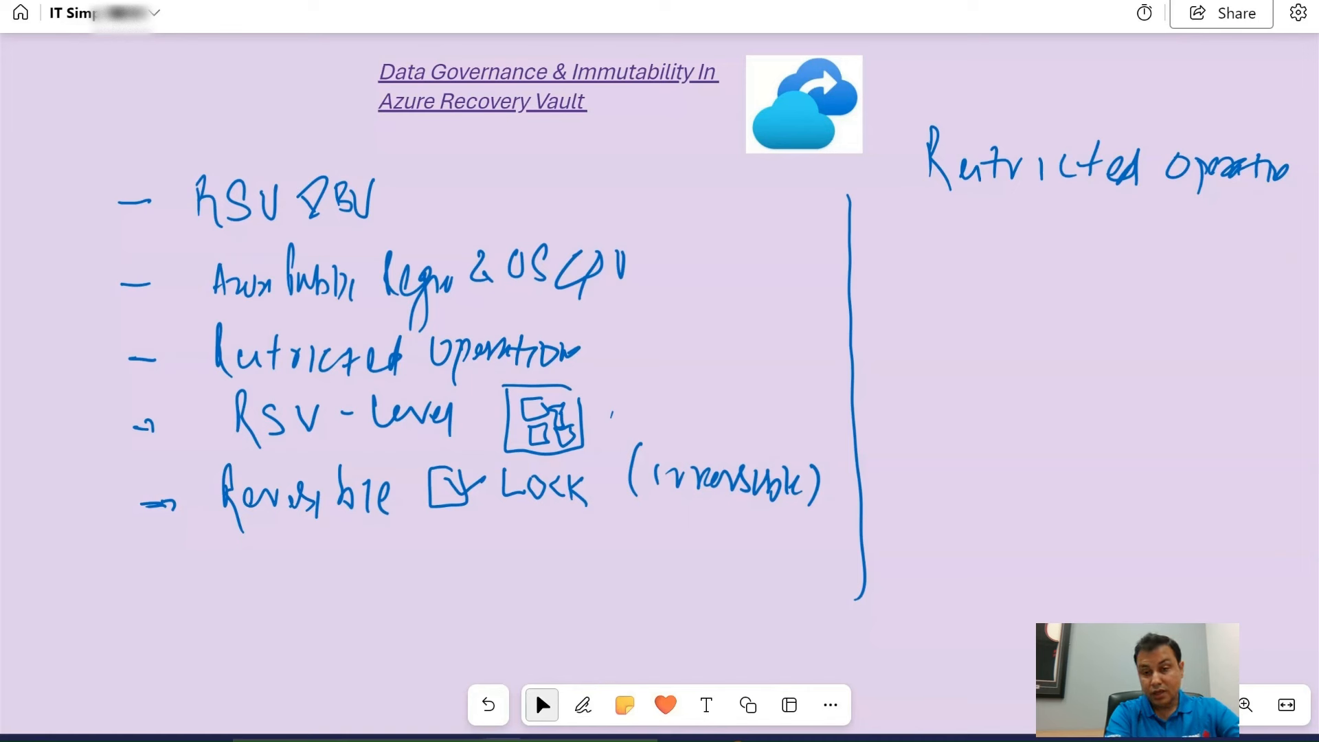
Handwrite "BKUP Policy" under the "Restricted Operation" heading
{"action": "mouse_move", "coordinate": [890, 219]}
{"action": "left_mouse_down"}
{"action": "mouse_move", "coordinate": [893, 247]}
{"action": "mouse_move", "coordinate": [922, 254]}
{"action": "mouse_move", "coordinate": [967, 237]}
{"action": "mouse_move", "coordinate": [1030, 249]}
{"action": "left_mouse_up"}
{"action": "mouse_move", "coordinate": [1050, 213]}
{"action": "left_mouse_down"}
{"action": "mouse_move", "coordinate": [1054, 240]}
{"action": "mouse_move", "coordinate": [1085, 260]}
{"action": "left_mouse_up"}
{"action": "left_click_drag", "start_coordinate": [1108, 247], "coordinate": [1098, 296]}
Add a dash and handwrite "Retention" below the "BKUP Policy" line
{"action": "mouse_move", "coordinate": [860, 298]}
{"action": "left_mouse_down"}
{"action": "mouse_move", "coordinate": [912, 313]}
{"action": "mouse_move", "coordinate": [923, 333]}
{"action": "mouse_move", "coordinate": [967, 308]}
{"action": "mouse_move", "coordinate": [970, 331]}
{"action": "mouse_move", "coordinate": [1051, 312]}
{"action": "left_mouse_up"}
{"action": "left_click", "coordinate": [535, 692]}
{"action": "left_click", "coordinate": [584, 704]}
{"action": "left_click_drag", "start_coordinate": [1060, 310], "coordinate": [1060, 333]}
{"action": "mouse_move", "coordinate": [1077, 309]}
{"action": "left_mouse_down"}
{"action": "mouse_move", "coordinate": [1076, 330]}
{"action": "mouse_move", "coordinate": [1080, 311]}
{"action": "left_mouse_up"}
{"action": "left_click_drag", "start_coordinate": [1098, 312], "coordinate": [1118, 329]}
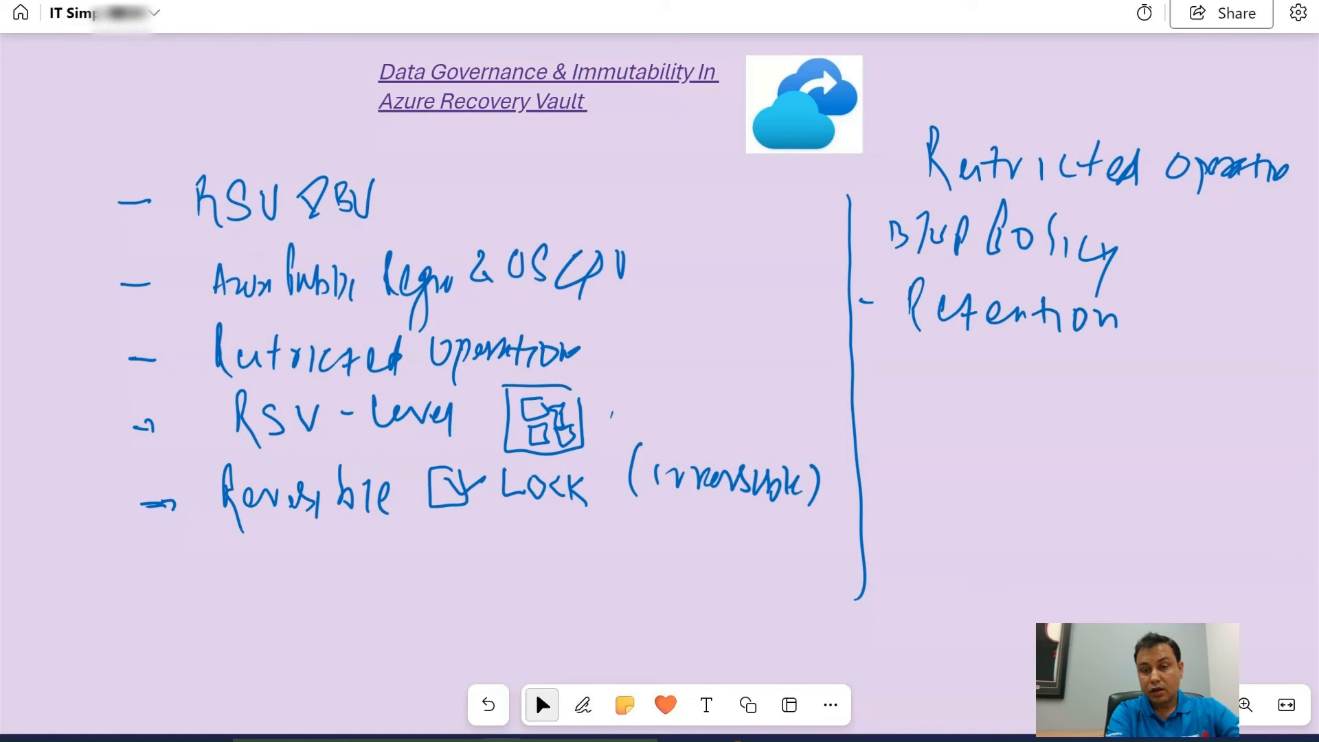
{"action": "left_click_drag", "start_coordinate": [910, 307], "coordinate": [912, 353]}
{"action": "left_click", "coordinate": [536, 694]}
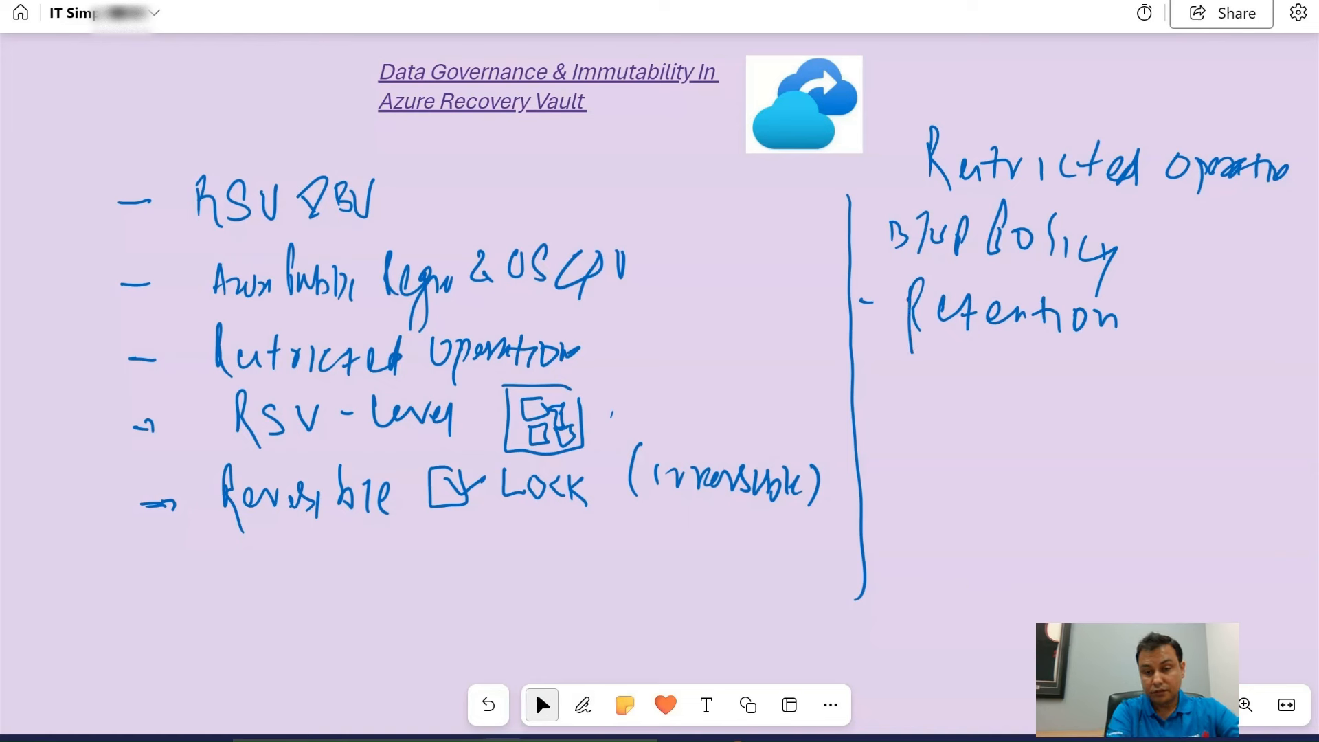
Below "Retention", write "Decrease" with a crossed-out box and "Increase" with a ticked box
{"action": "left_click", "coordinate": [583, 705]}
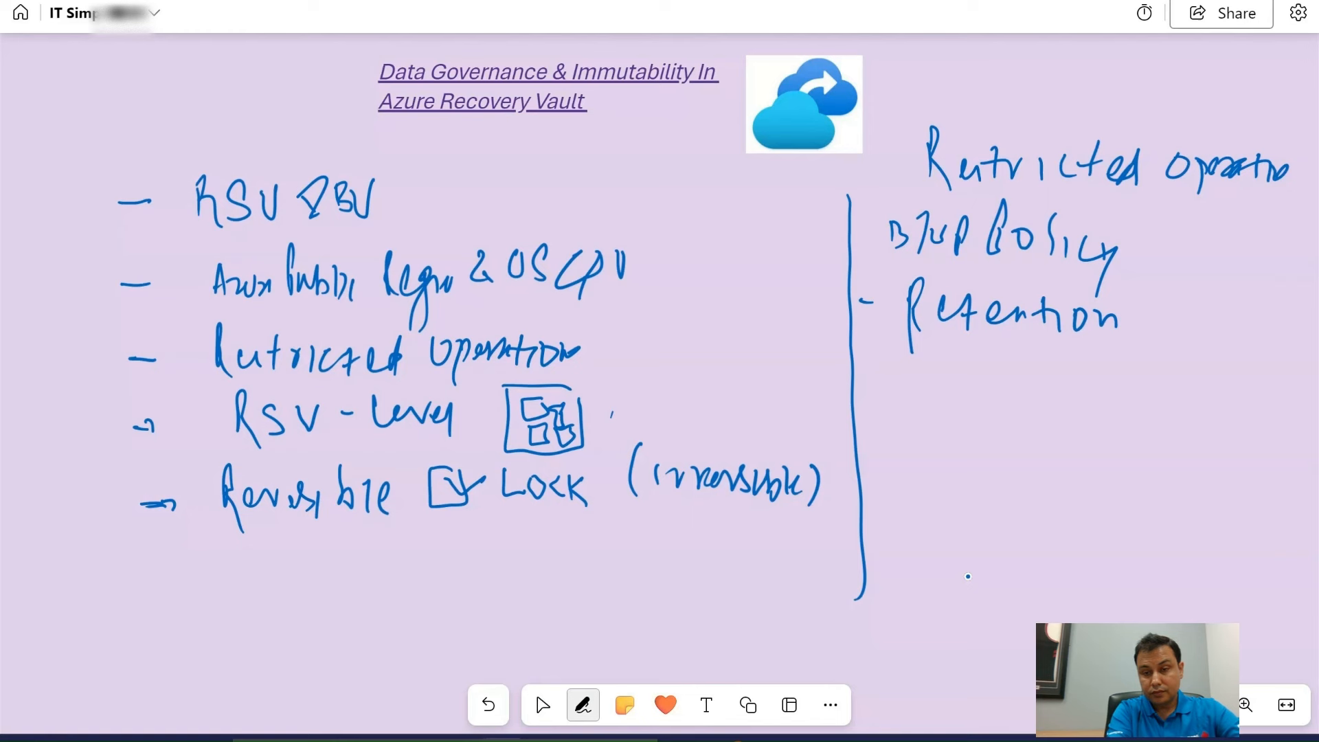
{"action": "mouse_move", "coordinate": [893, 356]}
{"action": "left_mouse_down"}
{"action": "mouse_move", "coordinate": [875, 393]}
{"action": "mouse_move", "coordinate": [907, 360]}
{"action": "mouse_move", "coordinate": [915, 406]}
{"action": "left_mouse_up"}
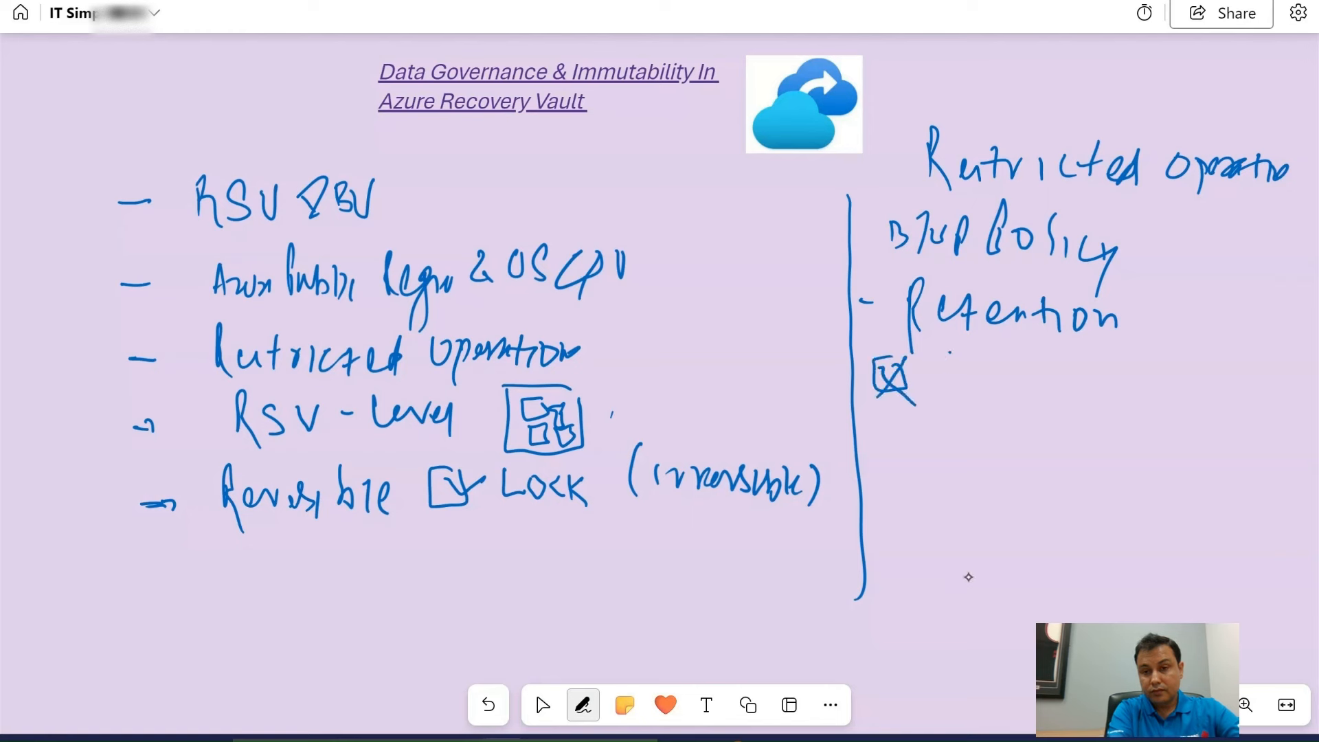
{"action": "mouse_move", "coordinate": [951, 354]}
{"action": "left_mouse_down"}
{"action": "mouse_move", "coordinate": [976, 392]}
{"action": "mouse_move", "coordinate": [1133, 372]}
{"action": "left_mouse_up"}
{"action": "mouse_move", "coordinate": [922, 420]}
{"action": "left_mouse_down"}
{"action": "mouse_move", "coordinate": [925, 453]}
{"action": "mouse_move", "coordinate": [973, 420]}
{"action": "mouse_move", "coordinate": [1013, 450]}
{"action": "mouse_move", "coordinate": [1103, 430]}
{"action": "mouse_move", "coordinate": [1132, 444]}
{"action": "mouse_move", "coordinate": [1179, 425]}
{"action": "left_mouse_up"}
{"action": "left_click", "coordinate": [1062, 416]}
{"action": "left_click", "coordinate": [537, 695]}
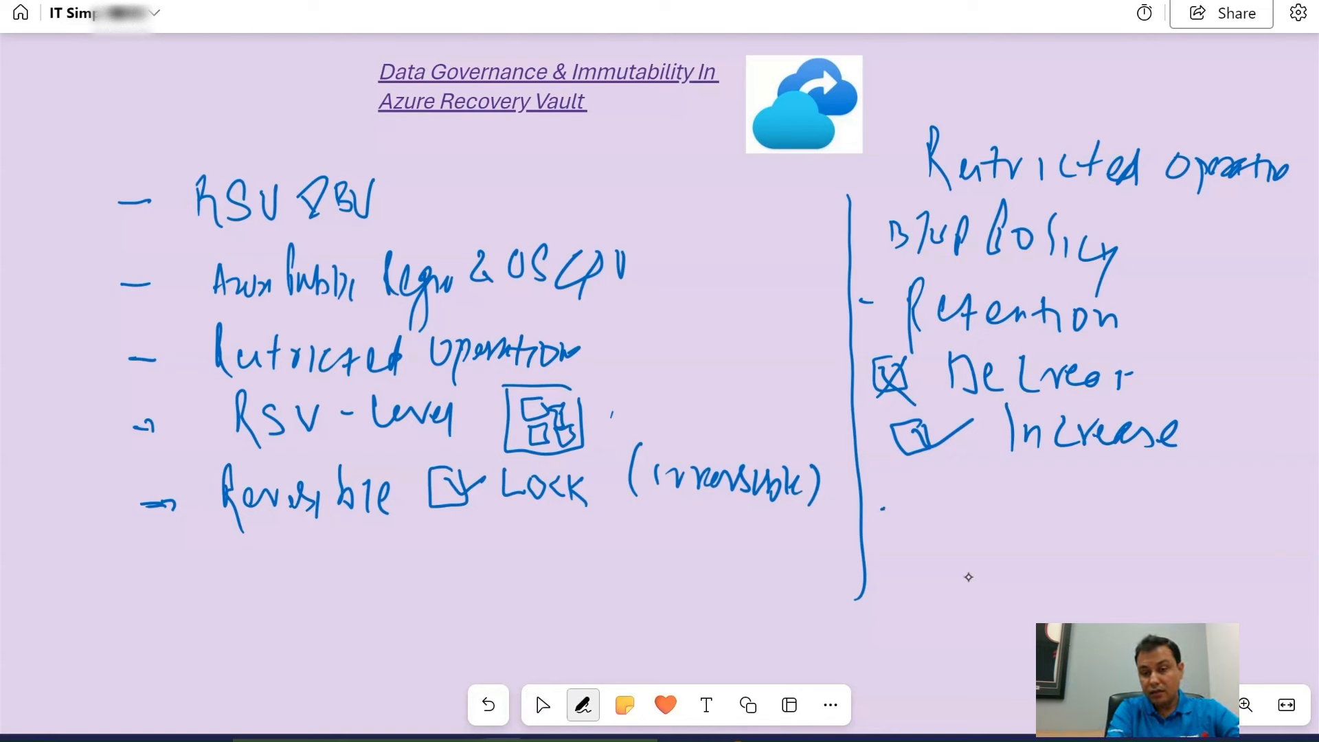
Add a dash and handwrite "Delete data" below the "Increase" line
{"action": "left_click_drag", "start_coordinate": [881, 509], "coordinate": [902, 509]}
{"action": "left_click", "coordinate": [582, 705]}
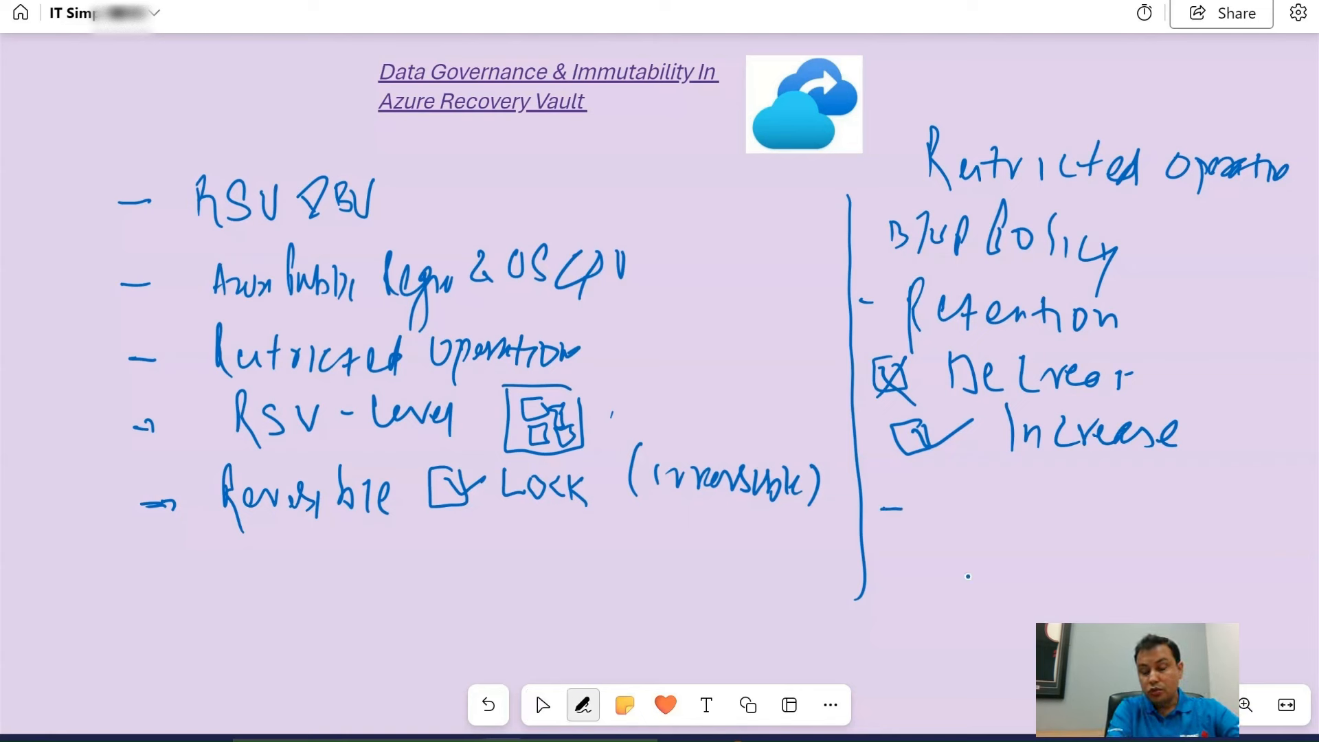
{"action": "mouse_move", "coordinate": [948, 472]}
{"action": "left_mouse_down"}
{"action": "mouse_move", "coordinate": [952, 504]}
{"action": "mouse_move", "coordinate": [1081, 507]}
{"action": "left_mouse_up"}
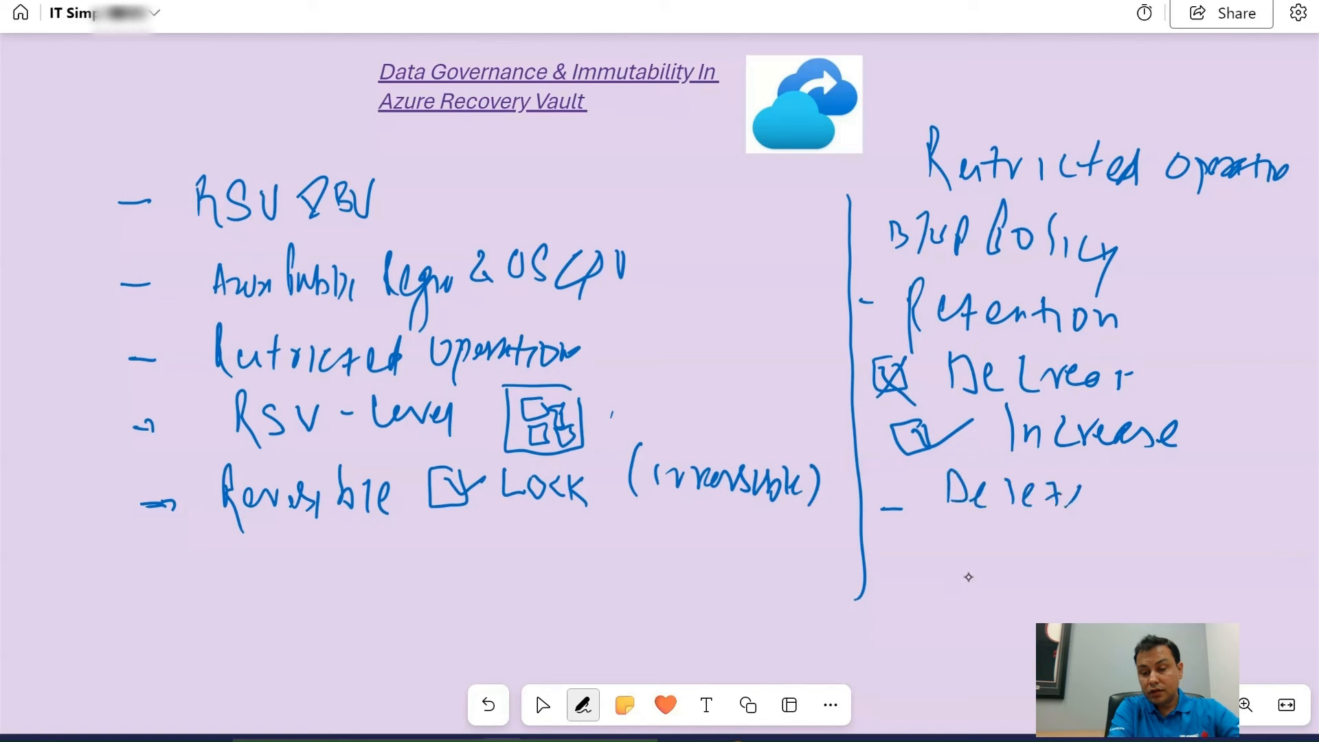
{"action": "left_click", "coordinate": [543, 705]}
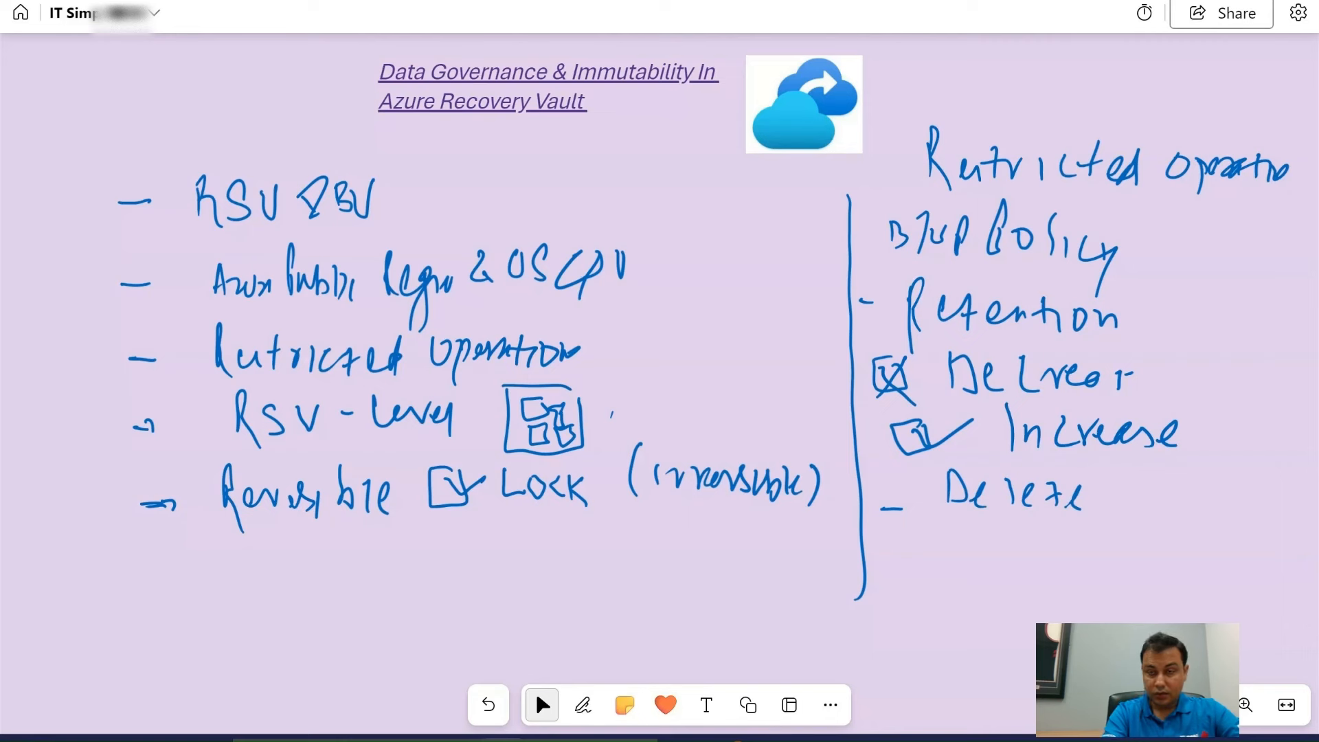
{"action": "left_click", "coordinate": [583, 705]}
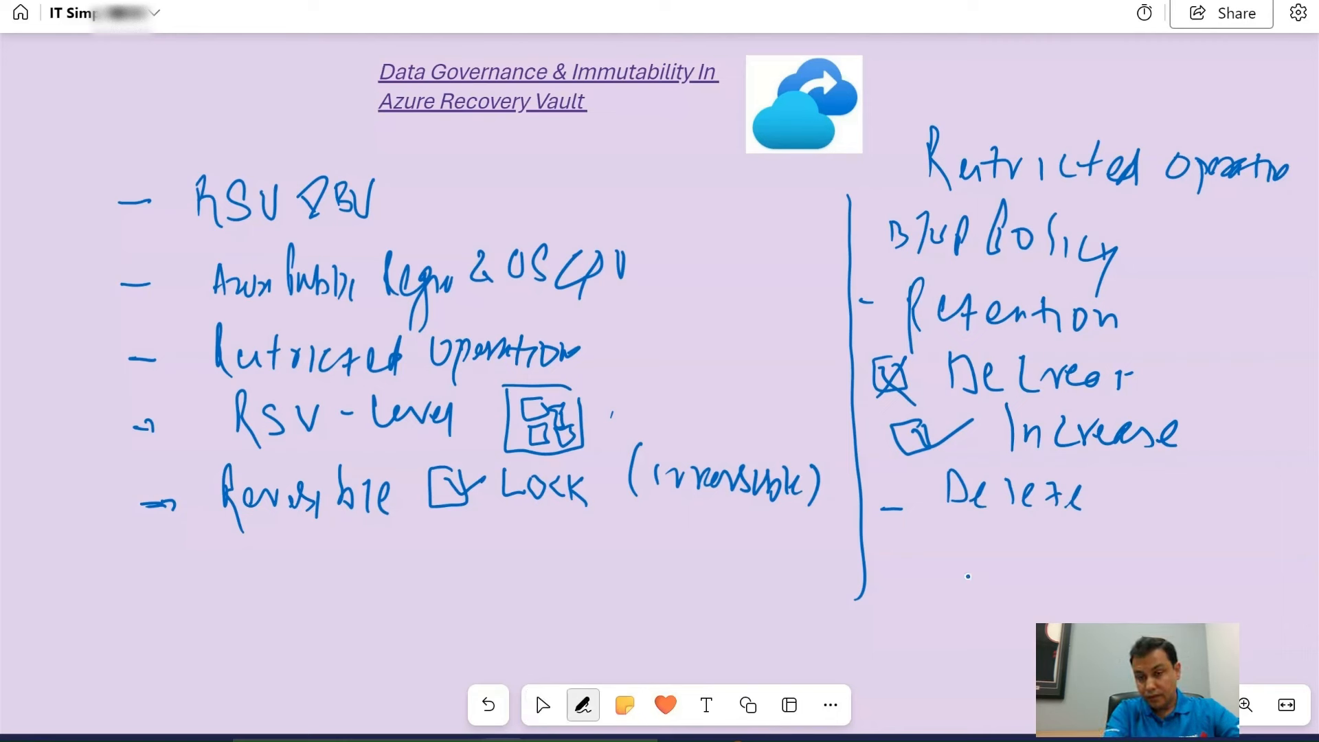
{"action": "mouse_move", "coordinate": [1128, 489]}
{"action": "left_mouse_down"}
{"action": "mouse_move", "coordinate": [1108, 507]}
{"action": "mouse_move", "coordinate": [1130, 510]}
{"action": "left_mouse_up"}
{"action": "mouse_move", "coordinate": [1153, 490]}
{"action": "left_mouse_down"}
{"action": "mouse_move", "coordinate": [1146, 507]}
{"action": "mouse_move", "coordinate": [1160, 510]}
{"action": "left_mouse_up"}
{"action": "mouse_move", "coordinate": [1168, 483]}
{"action": "left_mouse_down"}
{"action": "mouse_move", "coordinate": [1175, 515]}
{"action": "mouse_move", "coordinate": [1173, 499]}
{"action": "left_mouse_up"}
{"action": "left_click_drag", "start_coordinate": [1175, 500], "coordinate": [1191, 498]}
{"action": "left_click_drag", "start_coordinate": [1197, 501], "coordinate": [1196, 515]}
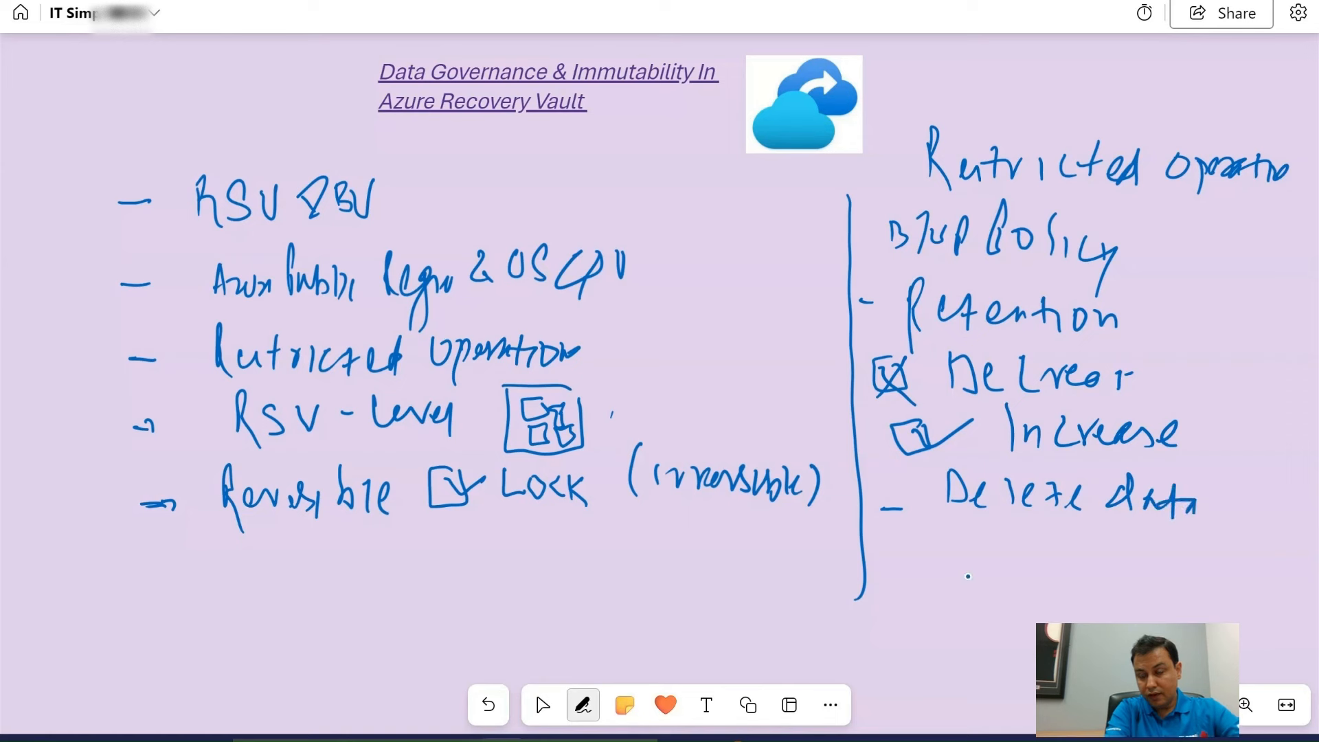
{"action": "left_click", "coordinate": [543, 704]}
Draw a crossed-out box after "Delete data"
{"action": "left_click", "coordinate": [583, 705]}
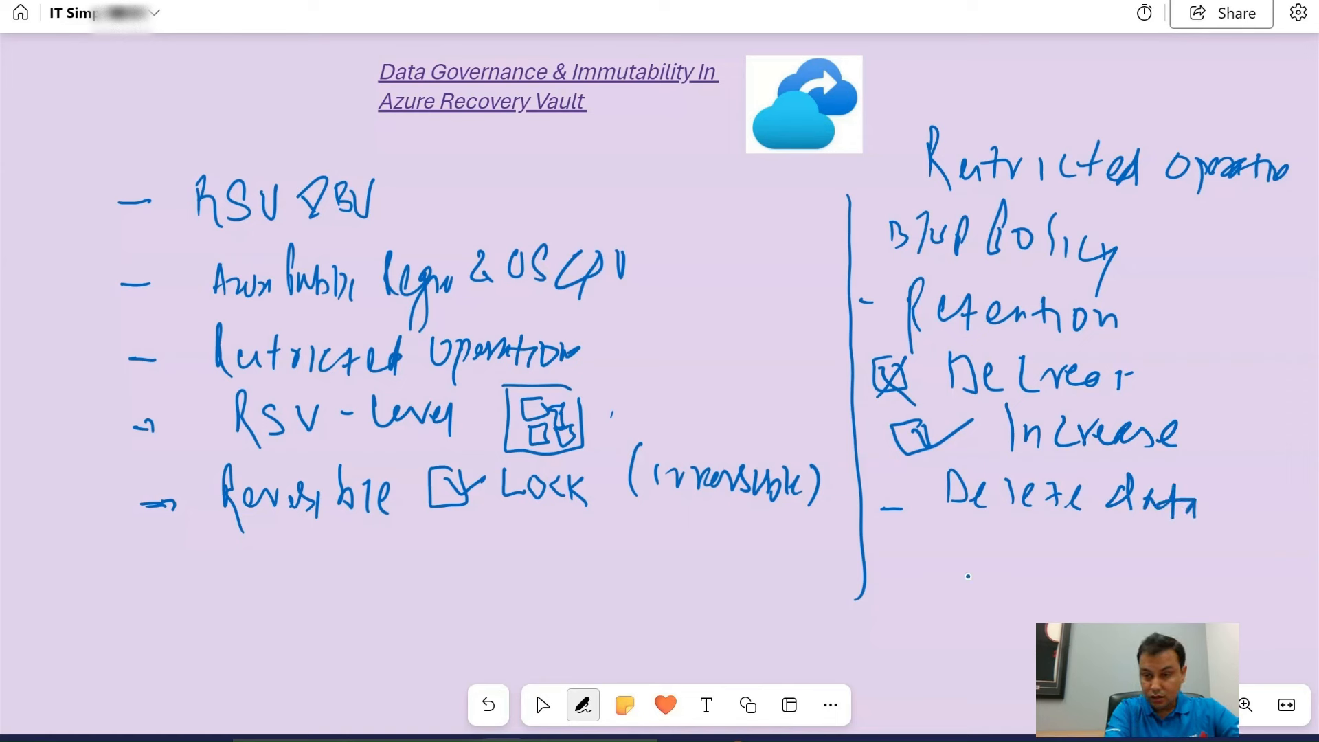
{"action": "mouse_move", "coordinate": [1222, 476]}
{"action": "left_mouse_down"}
{"action": "mouse_move", "coordinate": [1254, 515]}
{"action": "mouse_move", "coordinate": [1234, 474]}
{"action": "mouse_move", "coordinate": [1234, 514]}
{"action": "mouse_move", "coordinate": [1257, 522]}
{"action": "left_mouse_up"}
{"action": "left_click", "coordinate": [534, 690]}
Add a dash below "Delete data", handwrite "Remove" beside it and draw an empty box after the word
{"action": "left_click", "coordinate": [583, 704]}
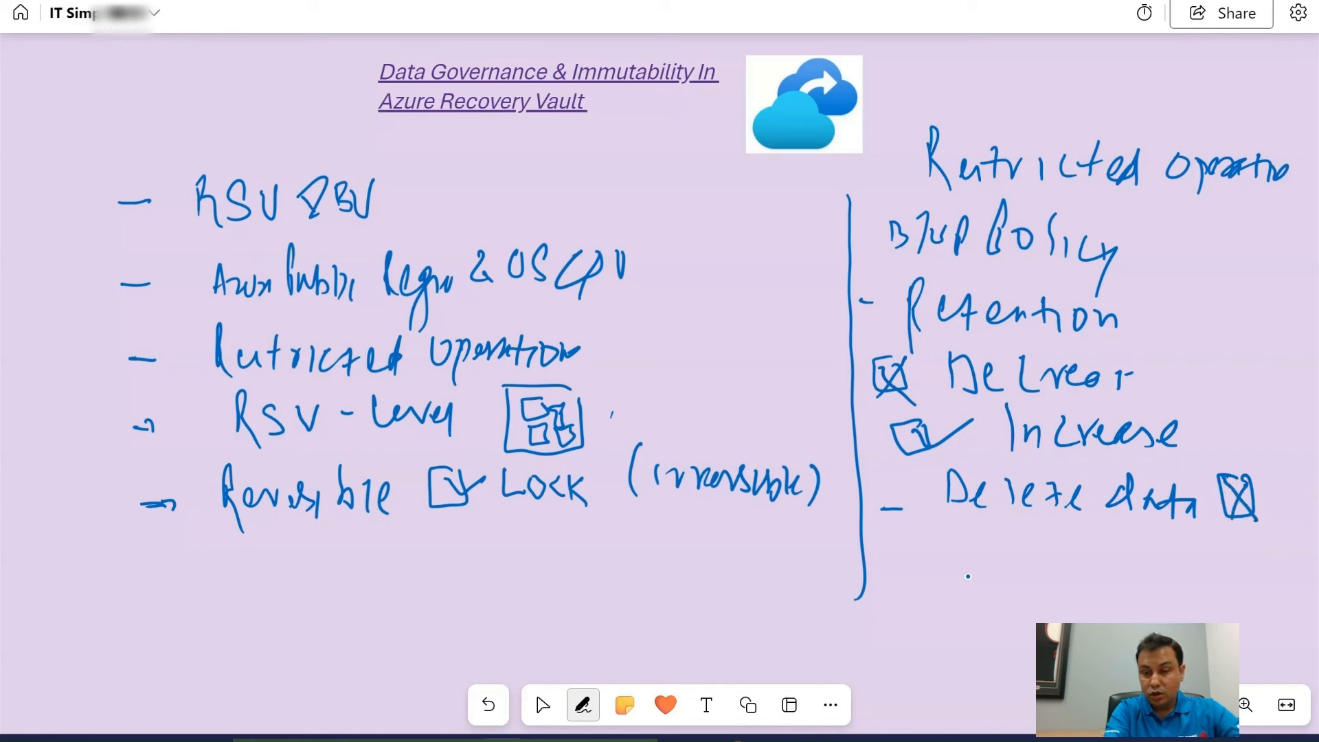
{"action": "left_click_drag", "start_coordinate": [890, 548], "coordinate": [925, 554]}
{"action": "left_click", "coordinate": [535, 690]}
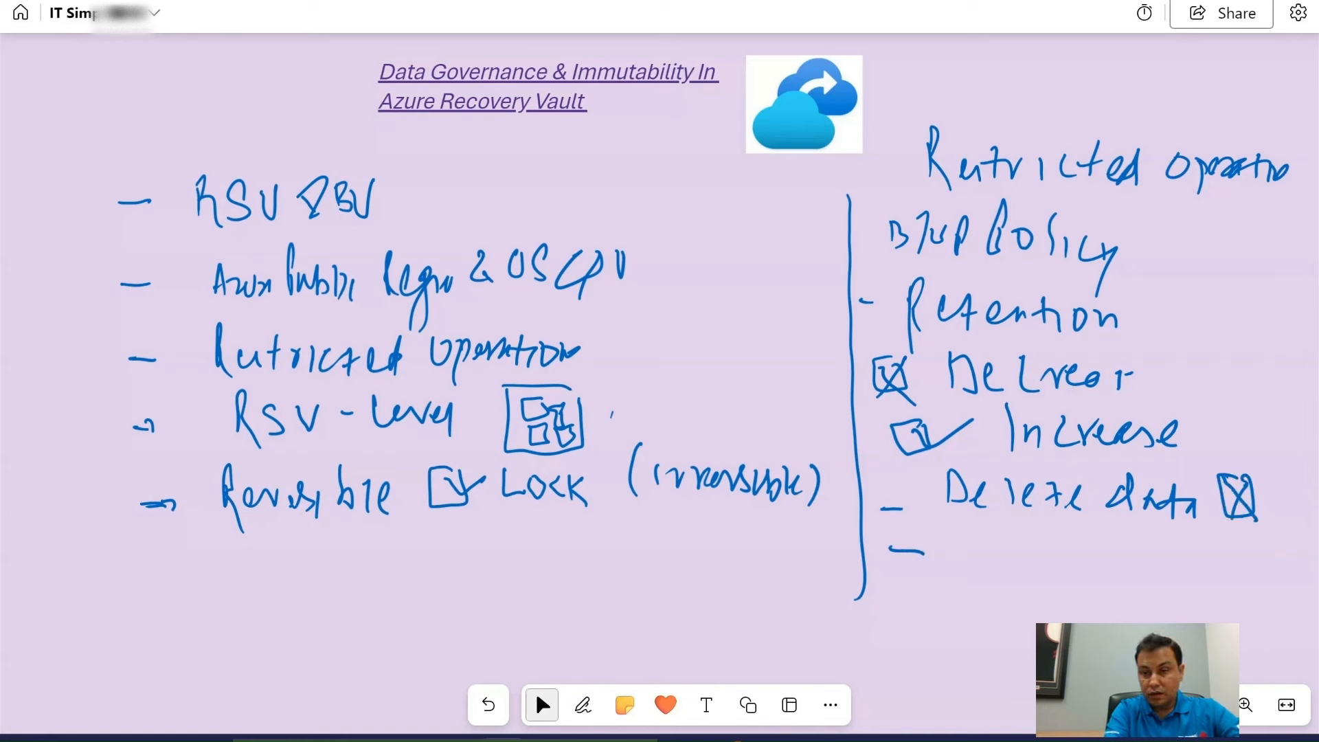
{"action": "left_click", "coordinate": [583, 704]}
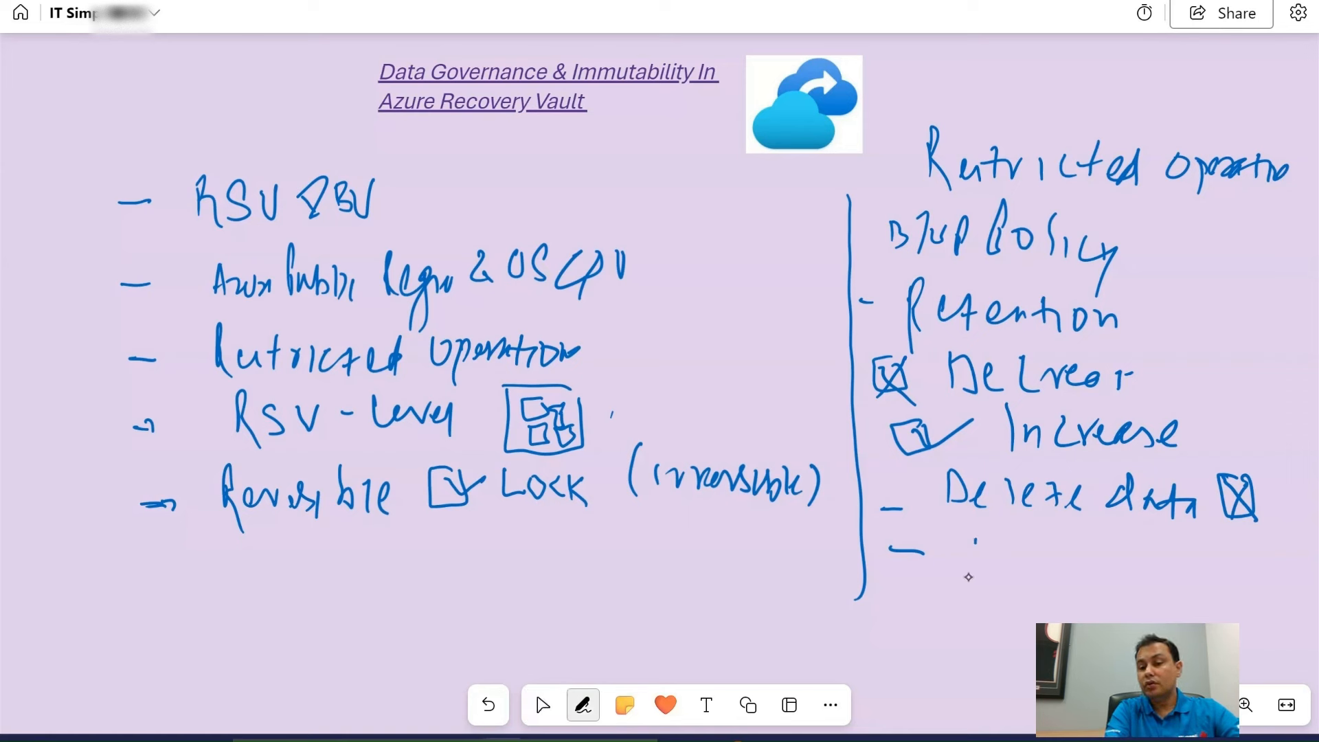
{"action": "mouse_move", "coordinate": [975, 522]}
{"action": "left_mouse_down"}
{"action": "mouse_move", "coordinate": [978, 580]}
{"action": "mouse_move", "coordinate": [1083, 558]}
{"action": "mouse_move", "coordinate": [1102, 580]}
{"action": "left_mouse_up"}
{"action": "mouse_move", "coordinate": [1125, 536]}
{"action": "left_mouse_down"}
{"action": "mouse_move", "coordinate": [1161, 539]}
{"action": "mouse_move", "coordinate": [1176, 589]}
{"action": "mouse_move", "coordinate": [1167, 540]}
{"action": "left_mouse_up"}
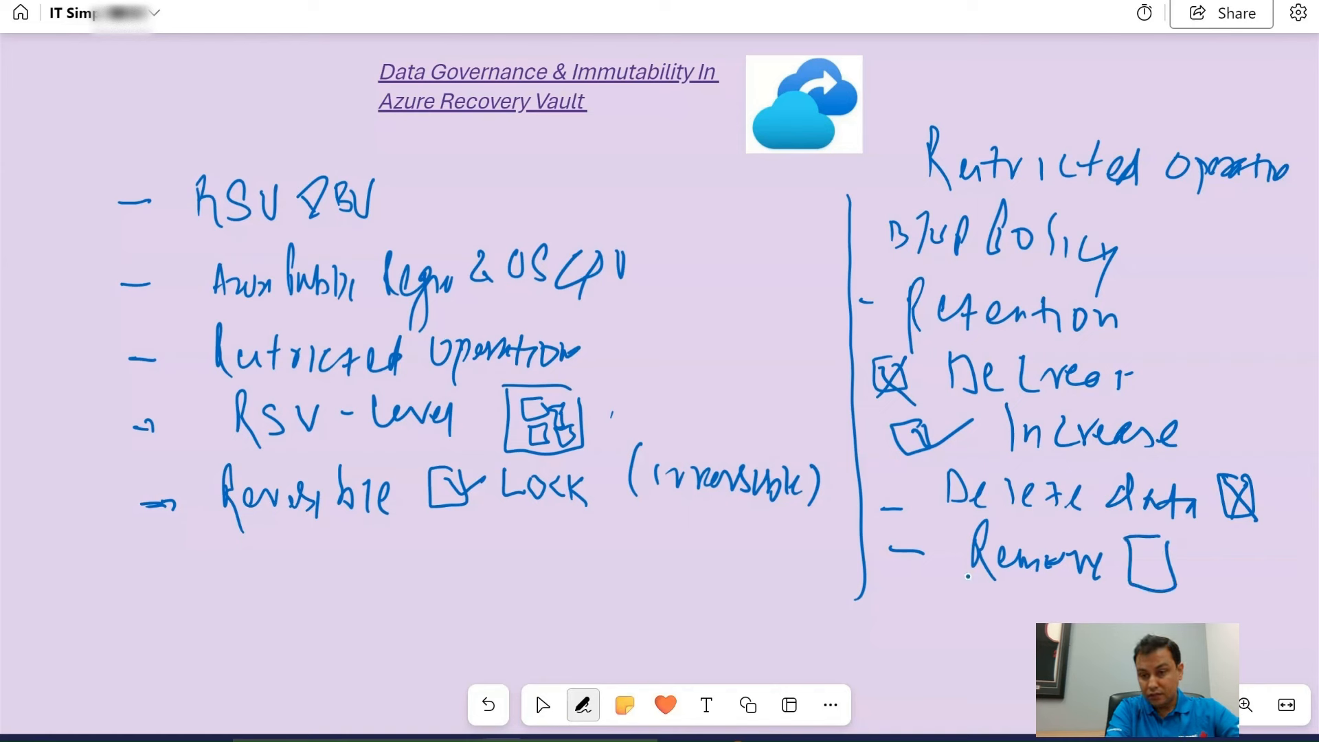
Handwrite "Protected Instance" beside the box on the "Remove" line and put a tick in that box
{"action": "left_click_drag", "start_coordinate": [1196, 526], "coordinate": [1269, 576]}
{"action": "left_click_drag", "start_coordinate": [1263, 565], "coordinate": [1296, 571]}
{"action": "mouse_move", "coordinate": [1198, 586]}
{"action": "left_mouse_down"}
{"action": "mouse_move", "coordinate": [1197, 615]}
{"action": "mouse_move", "coordinate": [1219, 596]}
{"action": "mouse_move", "coordinate": [1235, 609]}
{"action": "left_mouse_up"}
{"action": "mouse_move", "coordinate": [1237, 598]}
{"action": "left_mouse_down"}
{"action": "mouse_move", "coordinate": [1246, 621]}
{"action": "mouse_move", "coordinate": [1300, 597]}
{"action": "left_mouse_up"}
{"action": "left_click", "coordinate": [542, 704]}
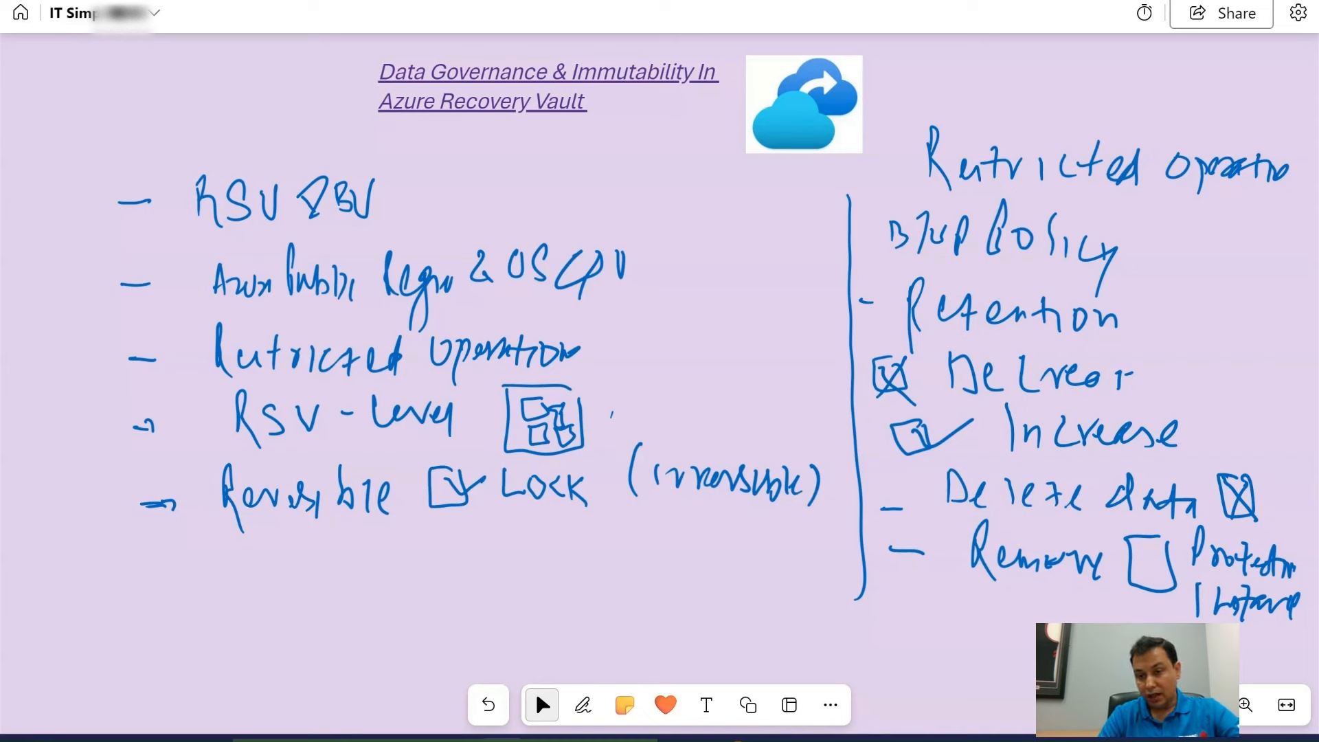
{"action": "left_click", "coordinate": [583, 705]}
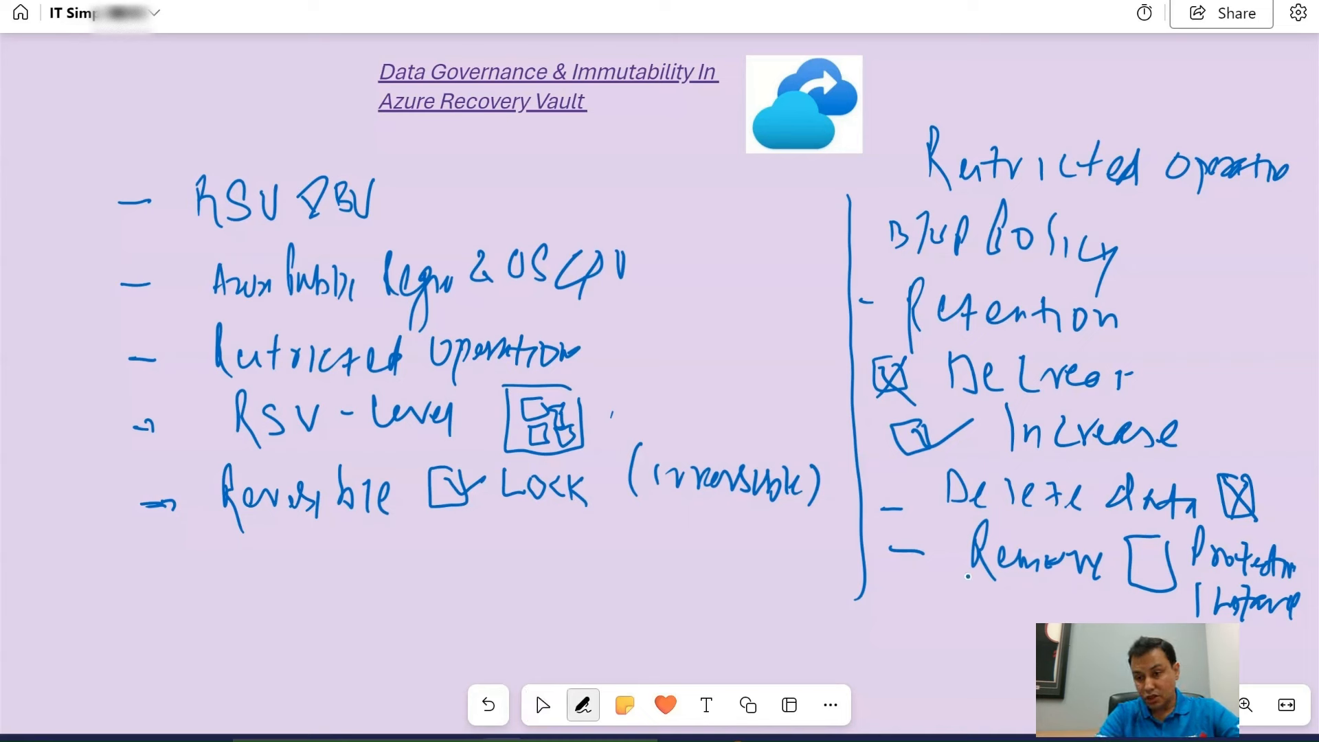
{"action": "left_click_drag", "start_coordinate": [1141, 562], "coordinate": [1192, 537]}
{"action": "left_click", "coordinate": [543, 705]}
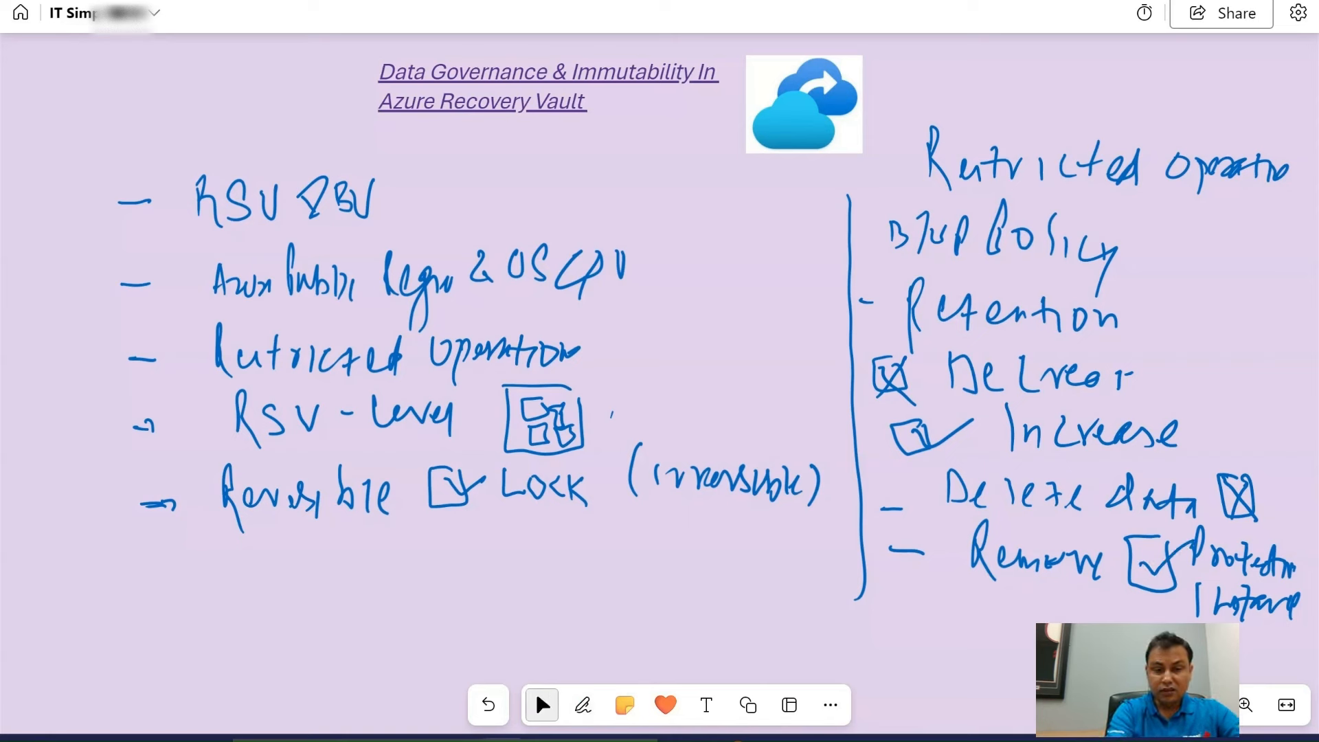
Draw long horizontal lines below and above the handwritten bullet list
{"action": "left_click", "coordinate": [582, 705]}
{"action": "left_click_drag", "start_coordinate": [91, 602], "coordinate": [1000, 588]}
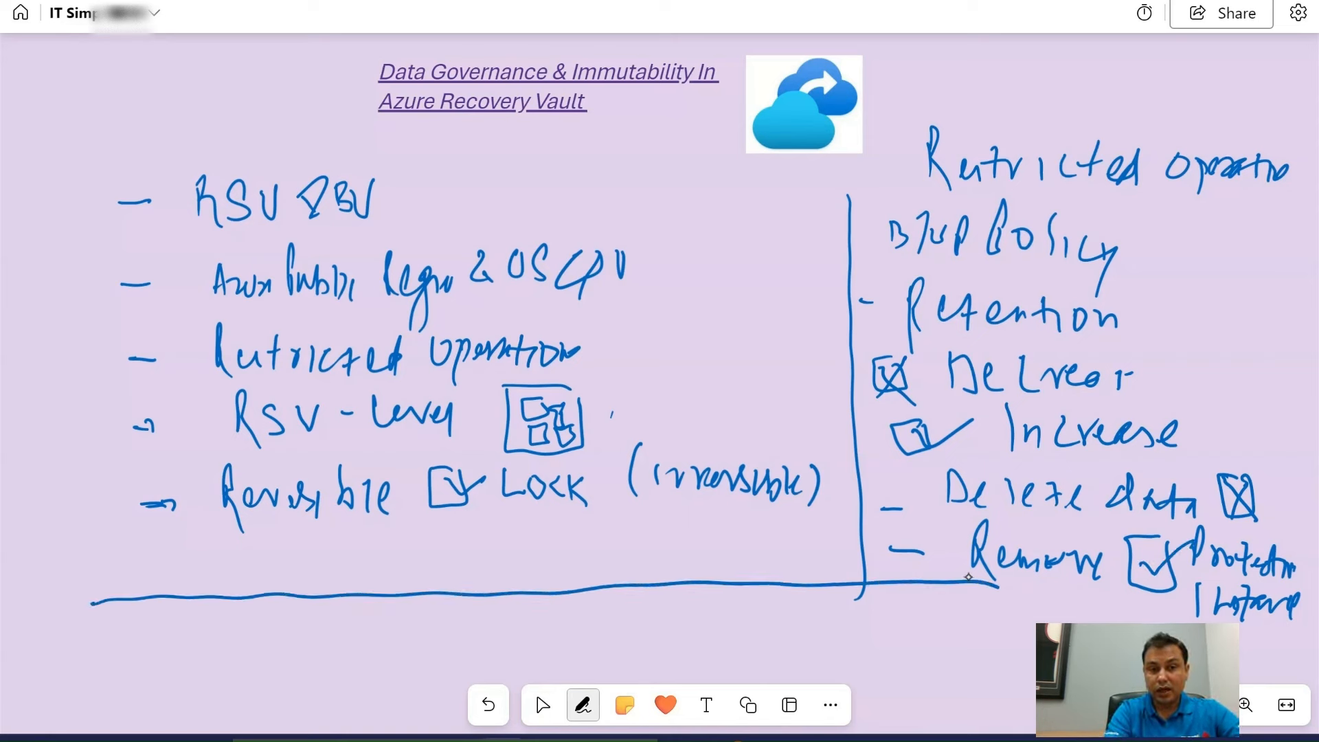
{"action": "left_click", "coordinate": [543, 705]}
{"action": "left_click", "coordinate": [583, 705]}
{"action": "mouse_move", "coordinate": [96, 157]}
{"action": "left_mouse_down"}
{"action": "mouse_move", "coordinate": [839, 163]}
{"action": "mouse_move", "coordinate": [850, 180]}
{"action": "left_mouse_up"}
{"action": "left_click", "coordinate": [542, 704]}
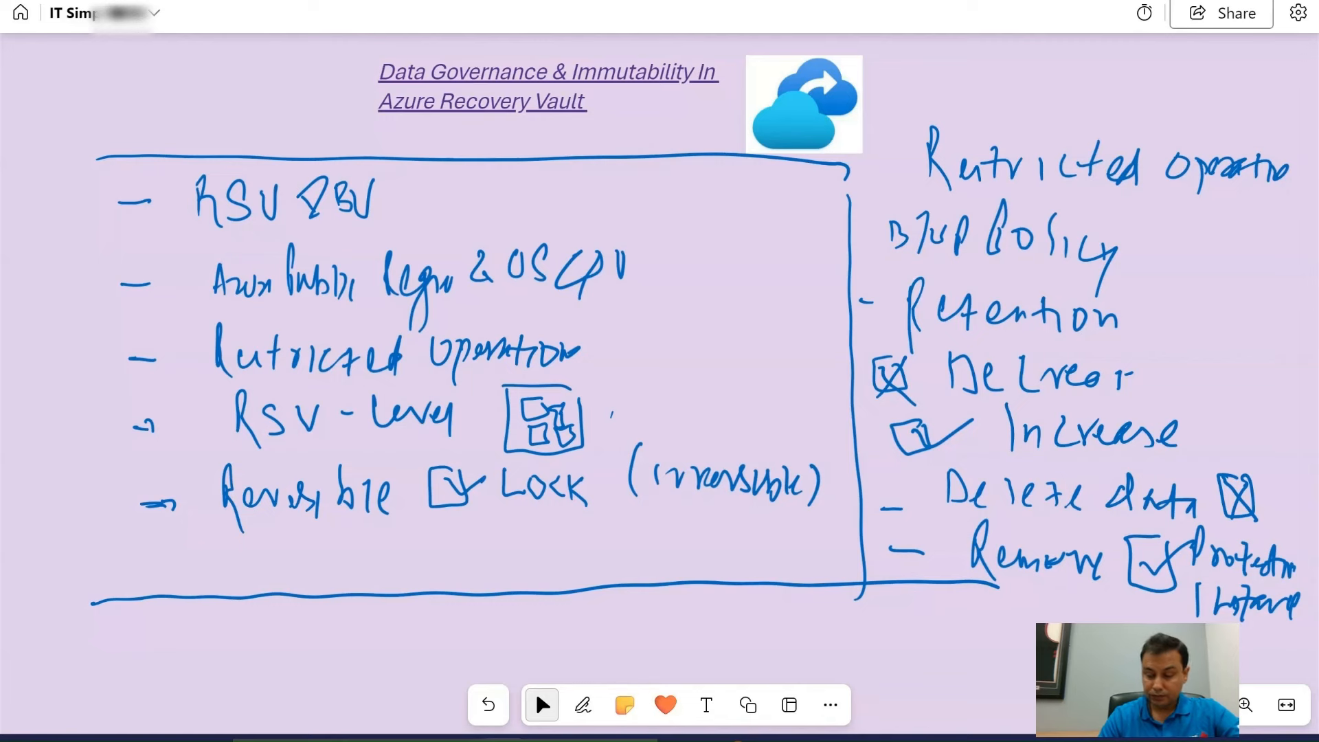
{"action": "scroll", "coordinate": [781, 456], "scroll_direction": "down", "scroll_amount": 3}
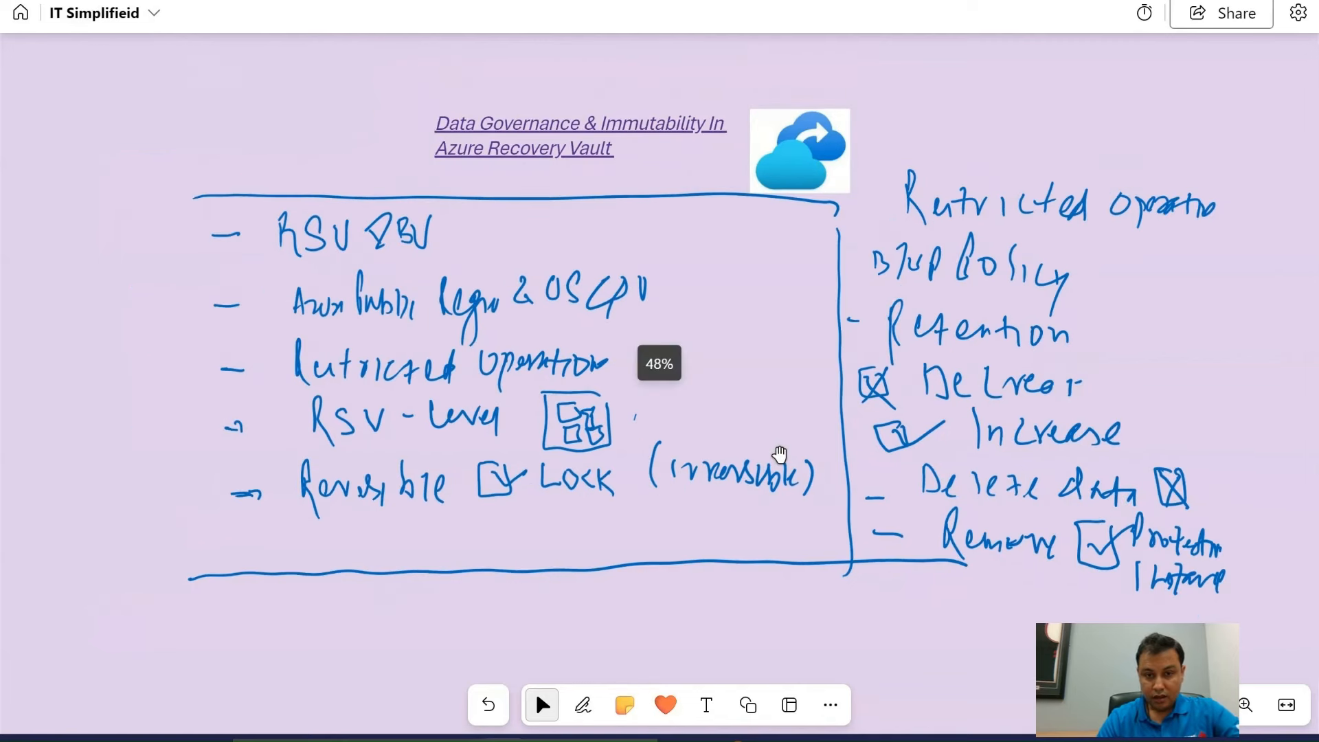
Switch to the Azure portal in the browser, search for "recovery" and open Recovery Services vaults
{"action": "left_click_drag", "start_coordinate": [803, 570], "coordinate": [724, 492]}
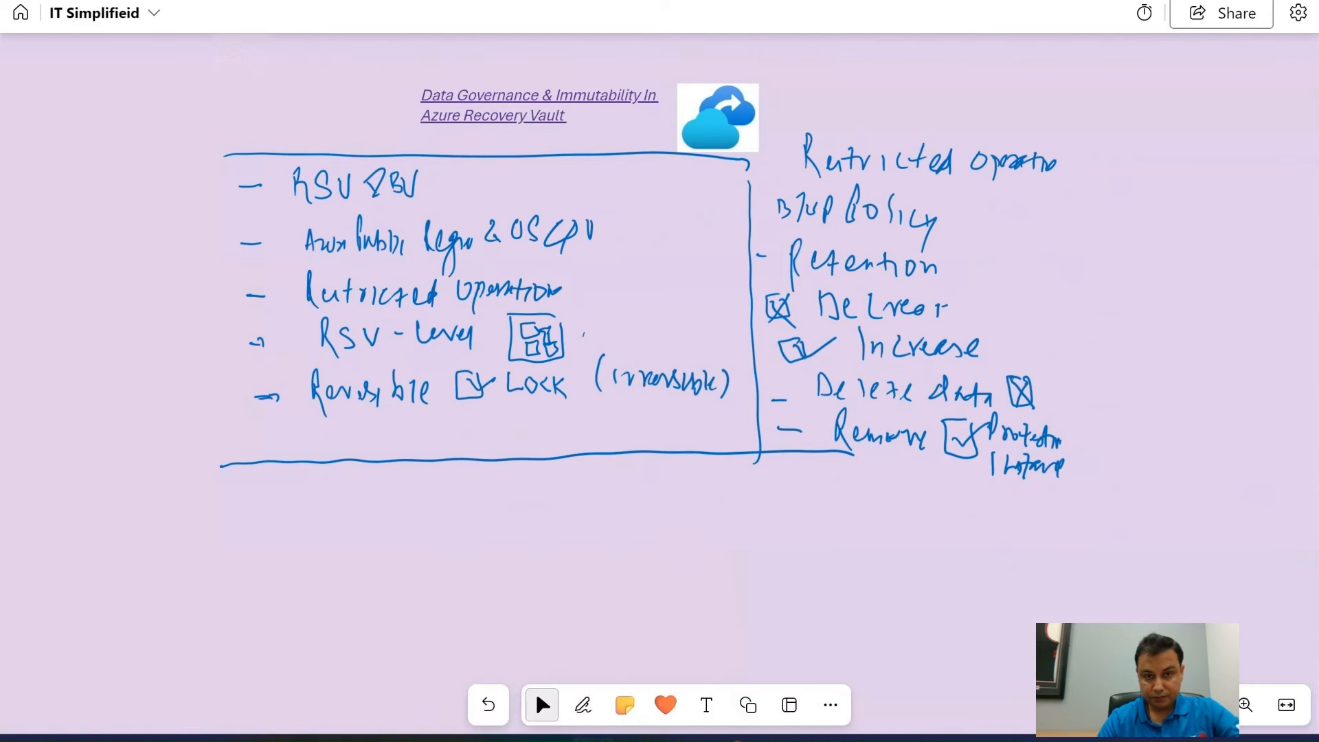
{"action": "left_click", "coordinate": [592, 739]}
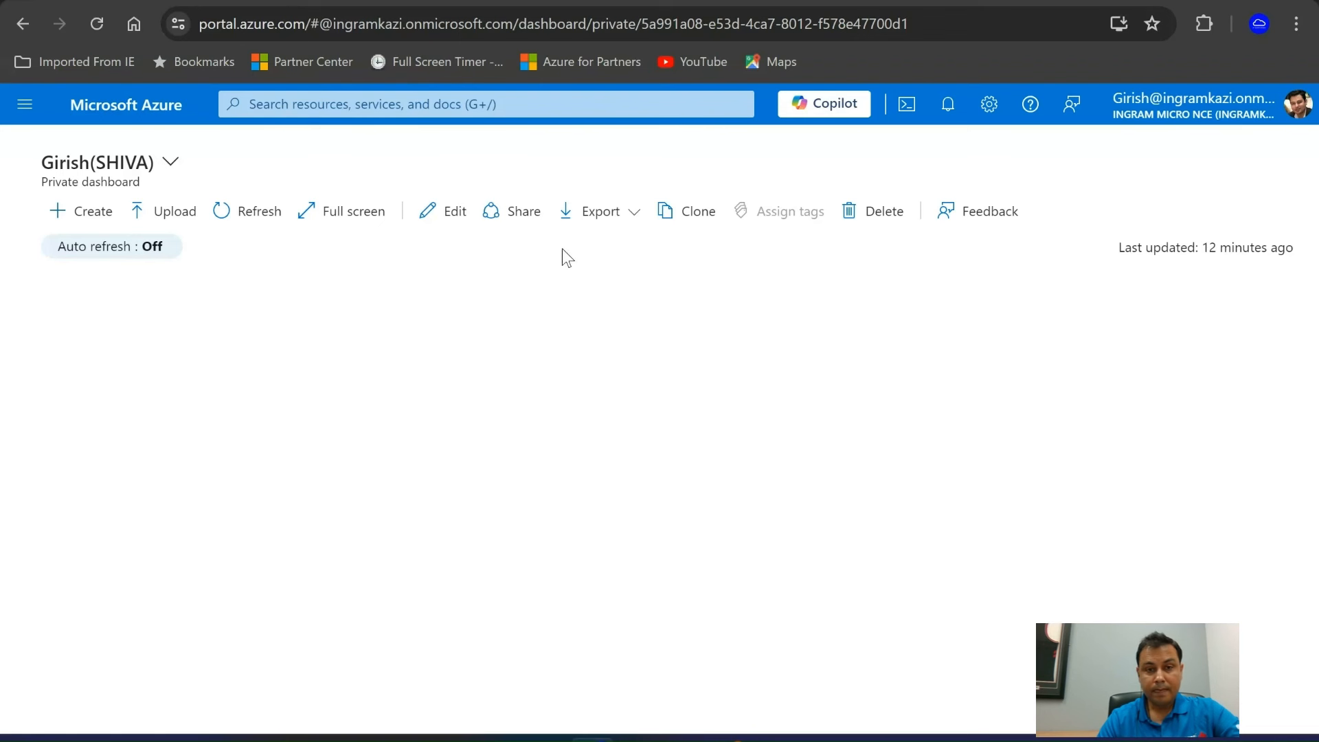
{"action": "left_click", "coordinate": [598, 106]}
{"action": "type", "text": "r"}
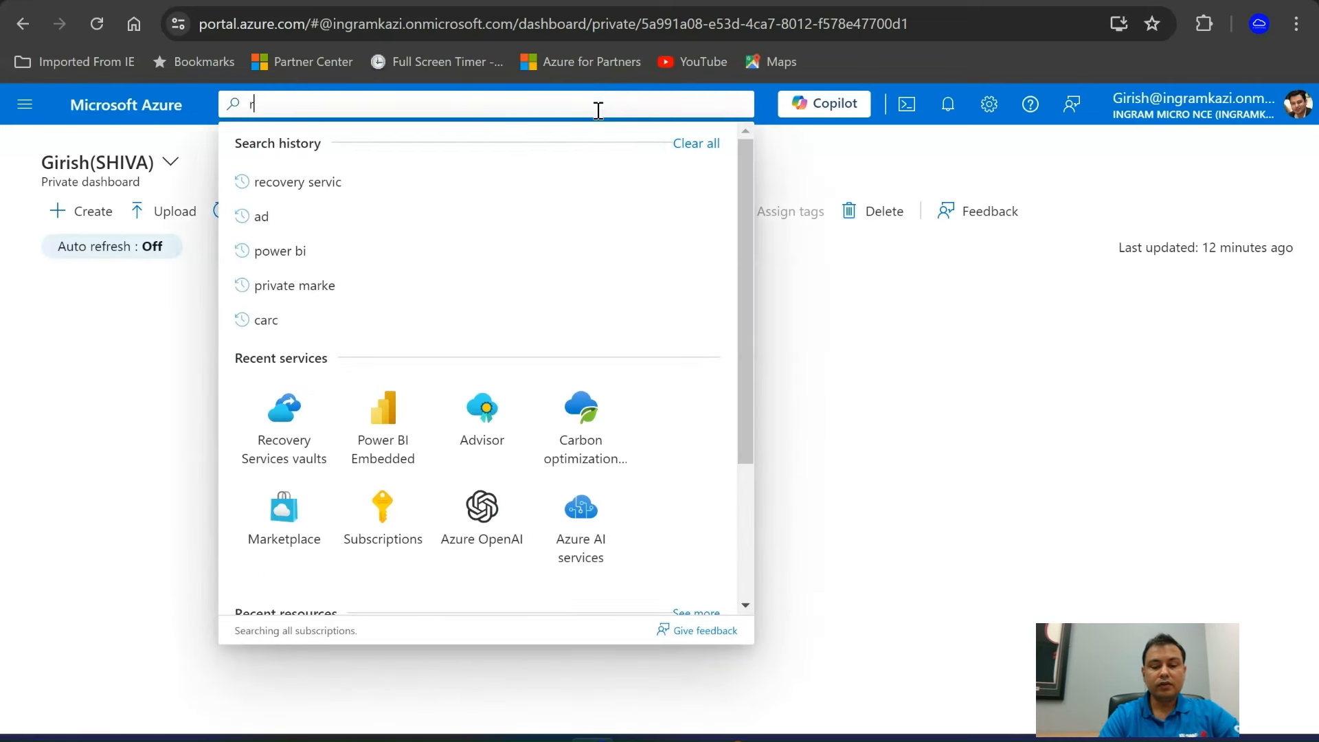
{"action": "type", "text": "ecovery"}
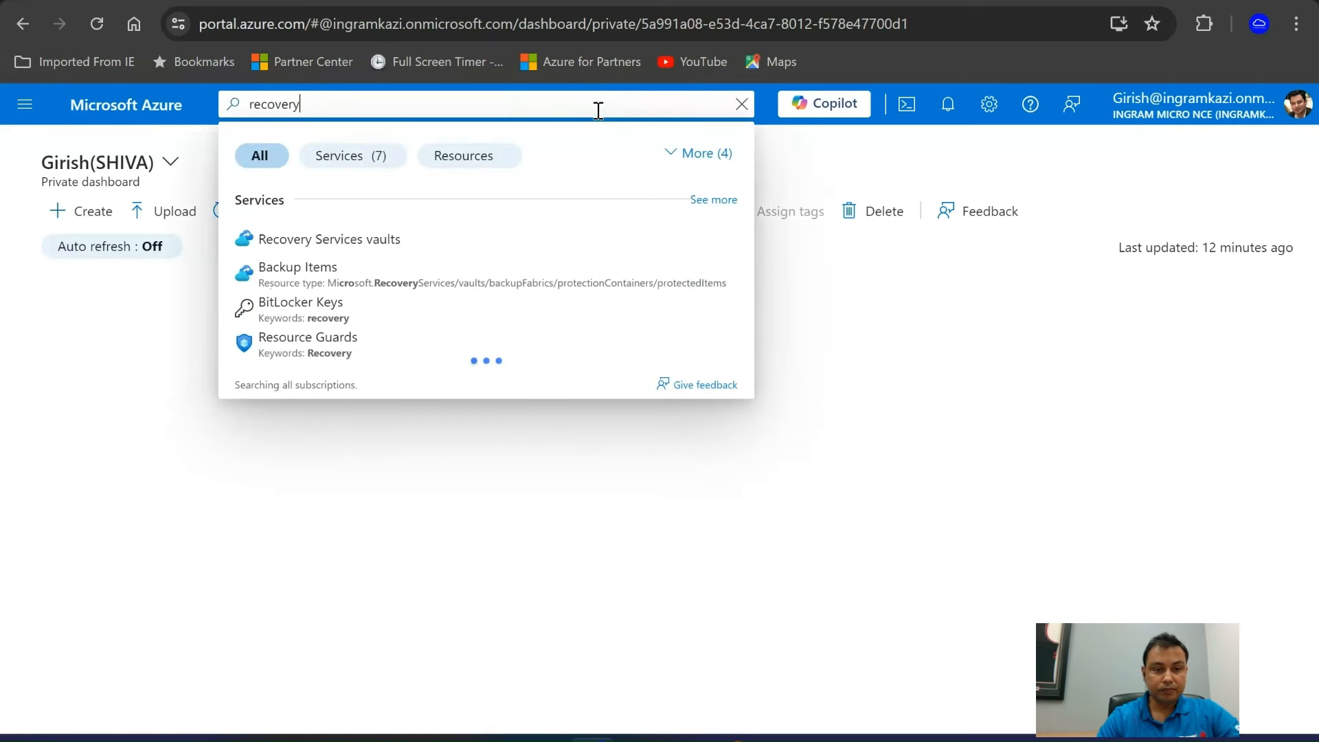
{"action": "left_click", "coordinate": [329, 240]}
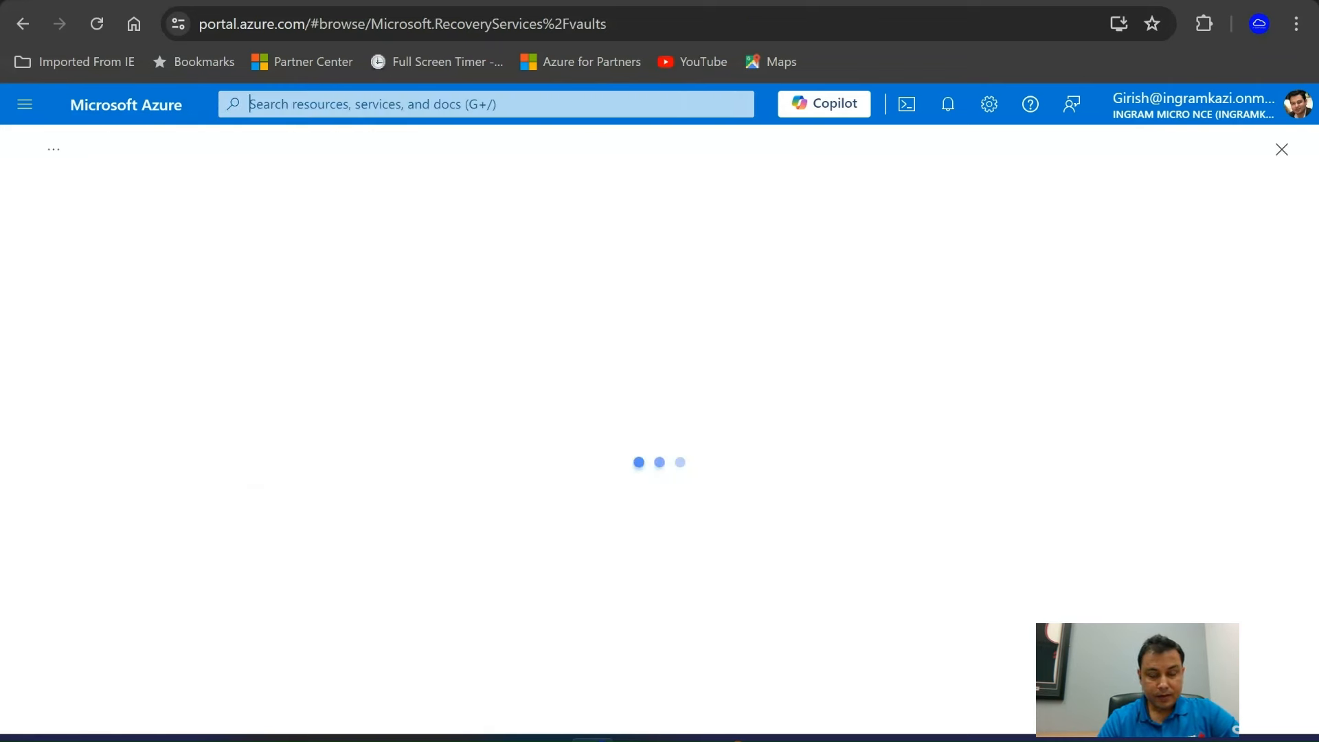
Examine the redundancy, encryption, vault properties, networking and tags settings for creating a Recovery Services vault, and close the form without creating one
{"action": "left_click", "coordinate": [67, 242]}
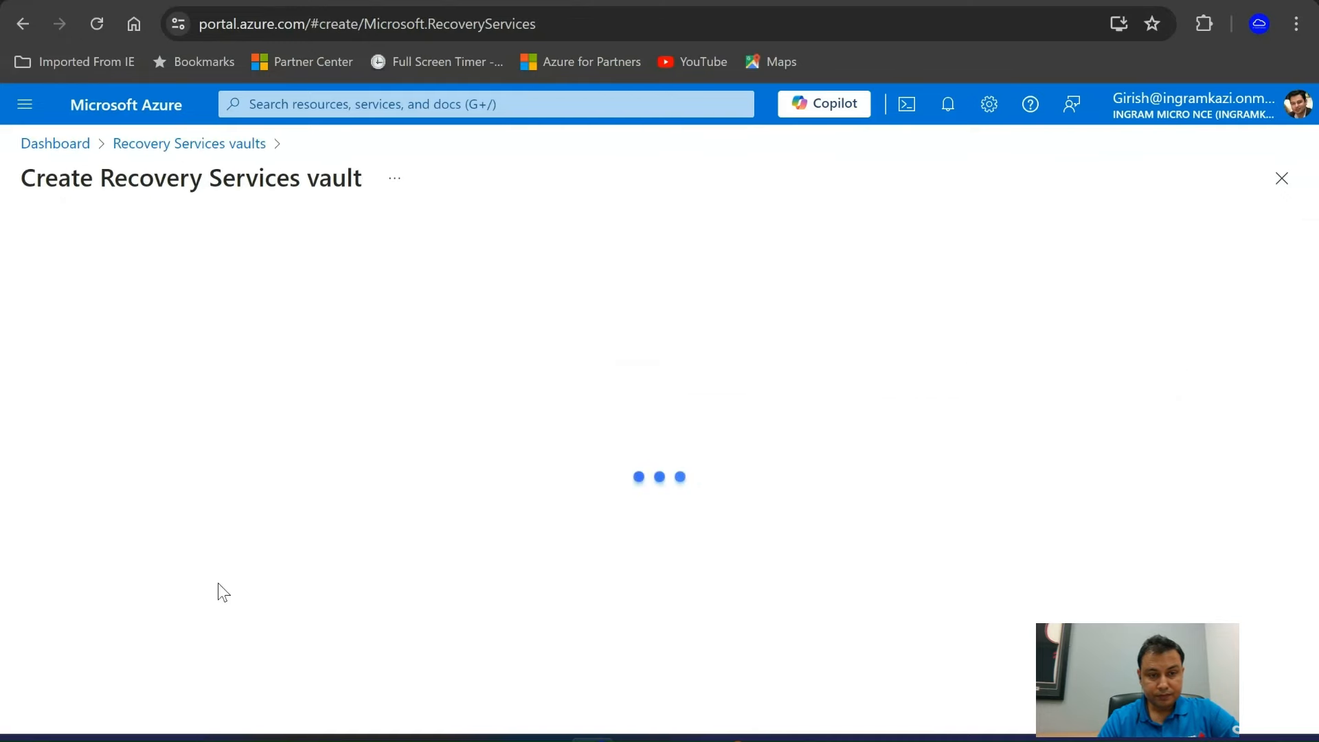
{"action": "scroll", "coordinate": [459, 547], "scroll_direction": "down", "scroll_amount": 1}
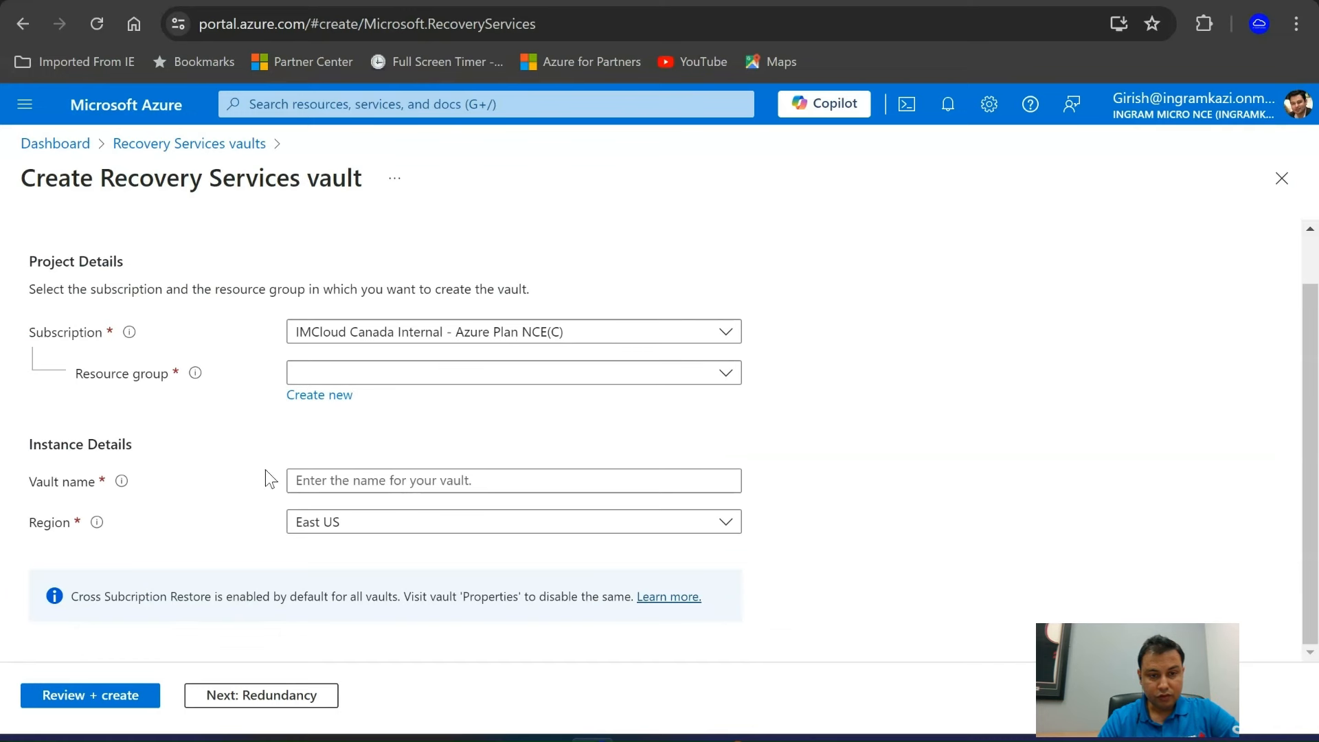
{"action": "left_click", "coordinate": [276, 695]}
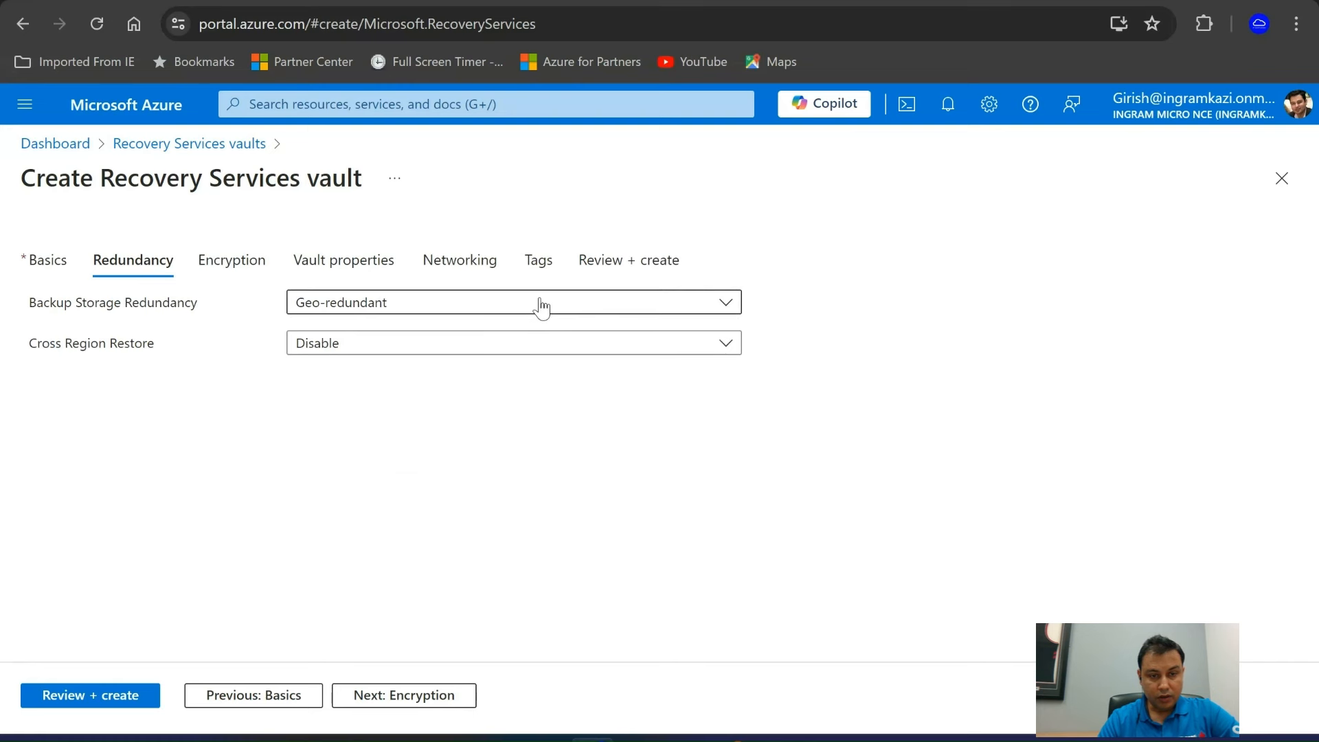
{"action": "left_click", "coordinate": [365, 696]}
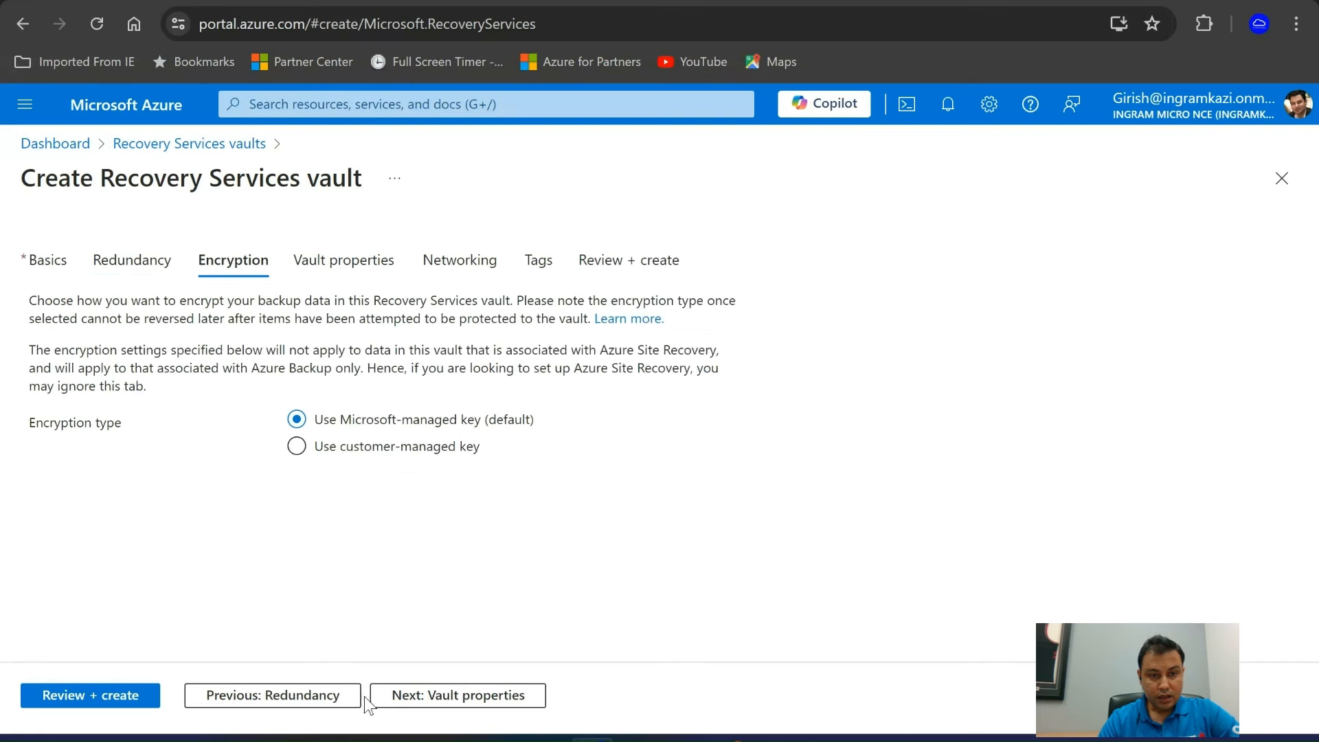
{"action": "left_click", "coordinate": [467, 704]}
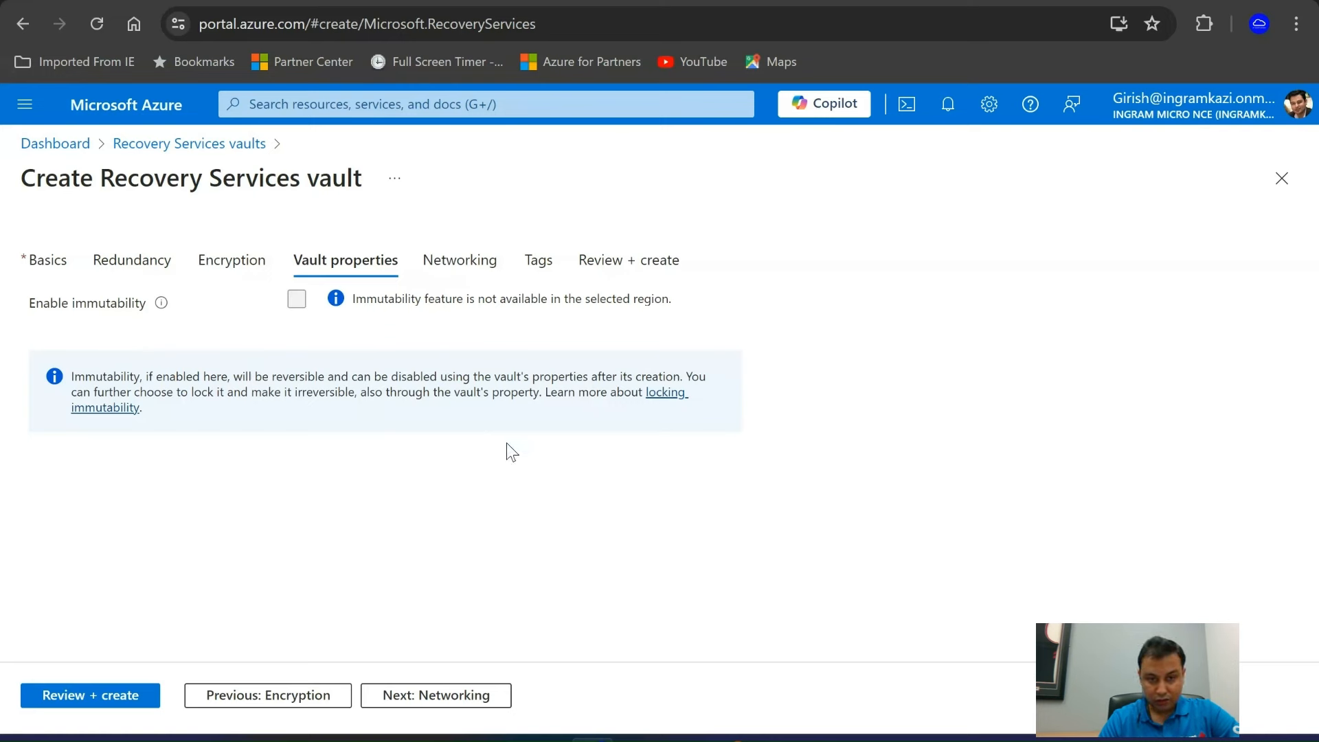
{"action": "left_click", "coordinate": [435, 695]}
{"action": "left_click", "coordinate": [459, 702]}
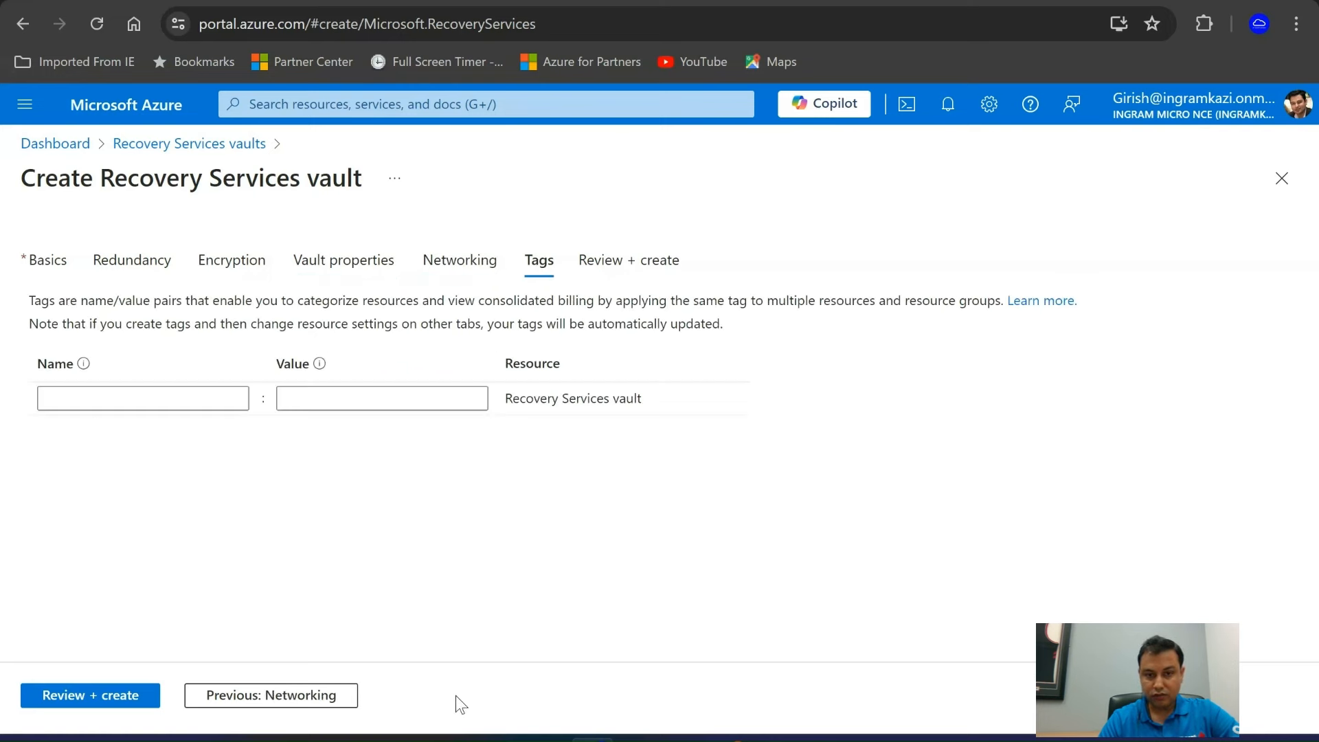
{"action": "left_click", "coordinate": [1283, 180]}
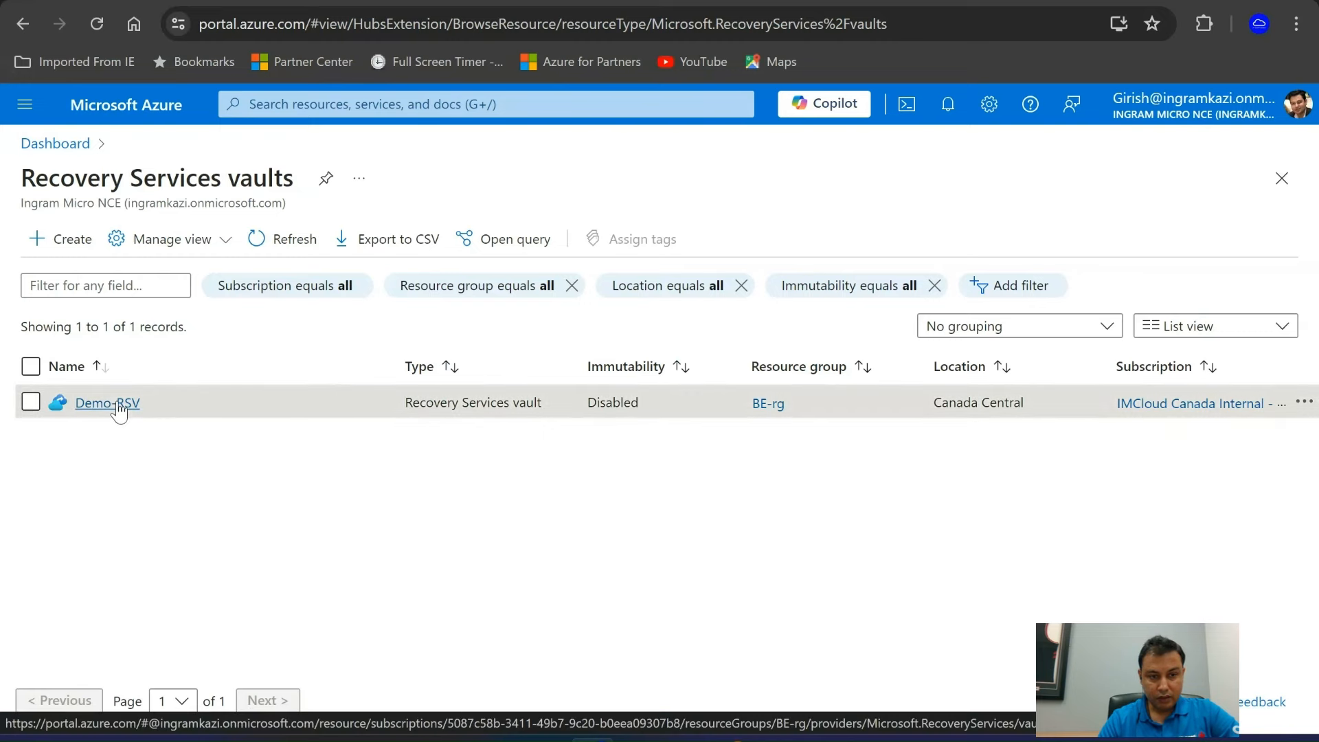
Enable vault immutability in the security settings of the Demo-RSV vault's properties, apply it and dismiss the notification
{"action": "left_click", "coordinate": [110, 404]}
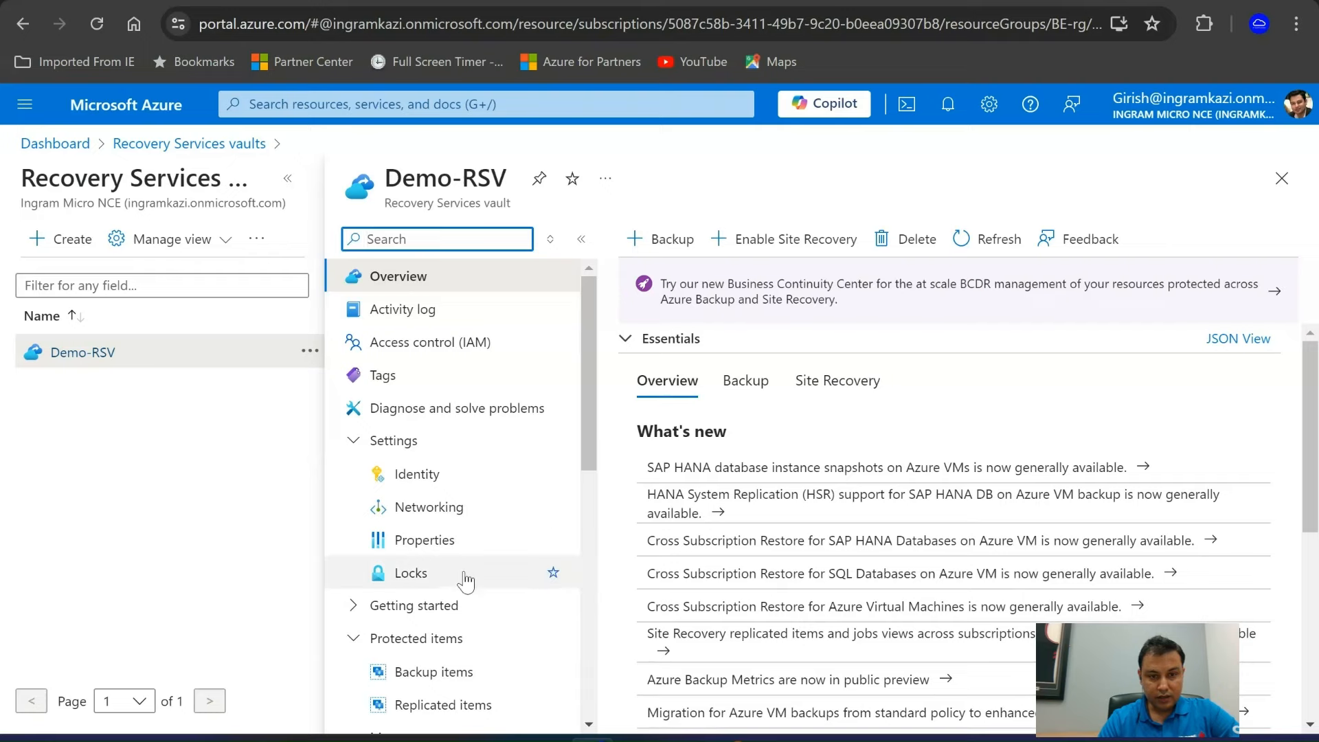
{"action": "left_click", "coordinate": [445, 547]}
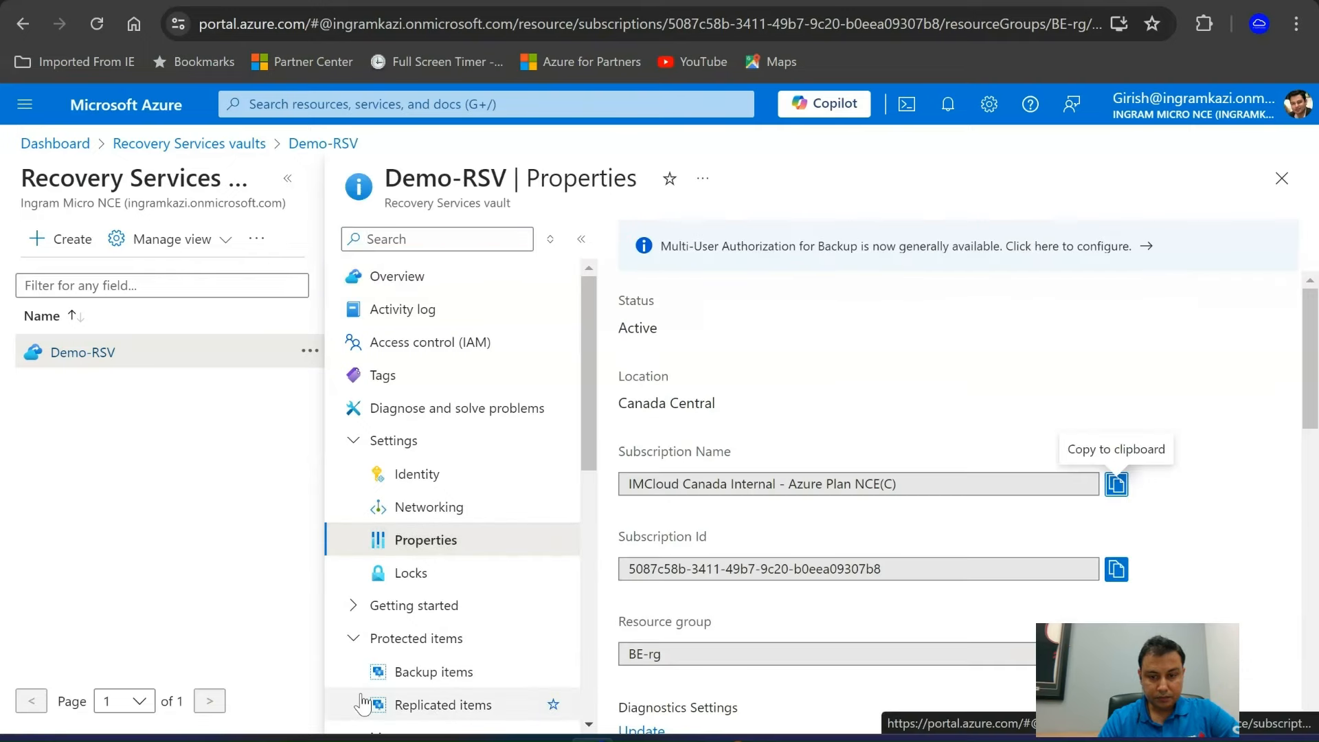
{"action": "scroll", "coordinate": [873, 598], "scroll_direction": "down", "scroll_amount": 5}
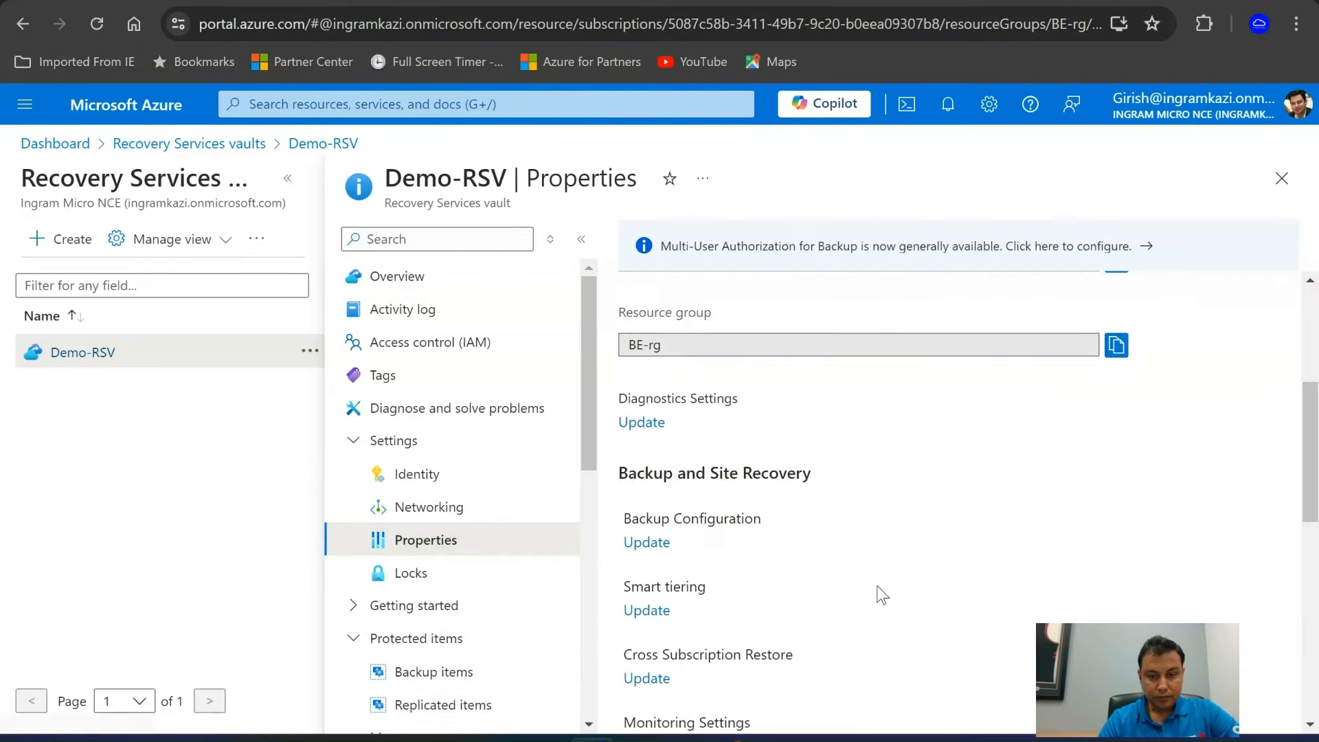
{"action": "scroll", "coordinate": [866, 612], "scroll_direction": "down", "scroll_amount": 5}
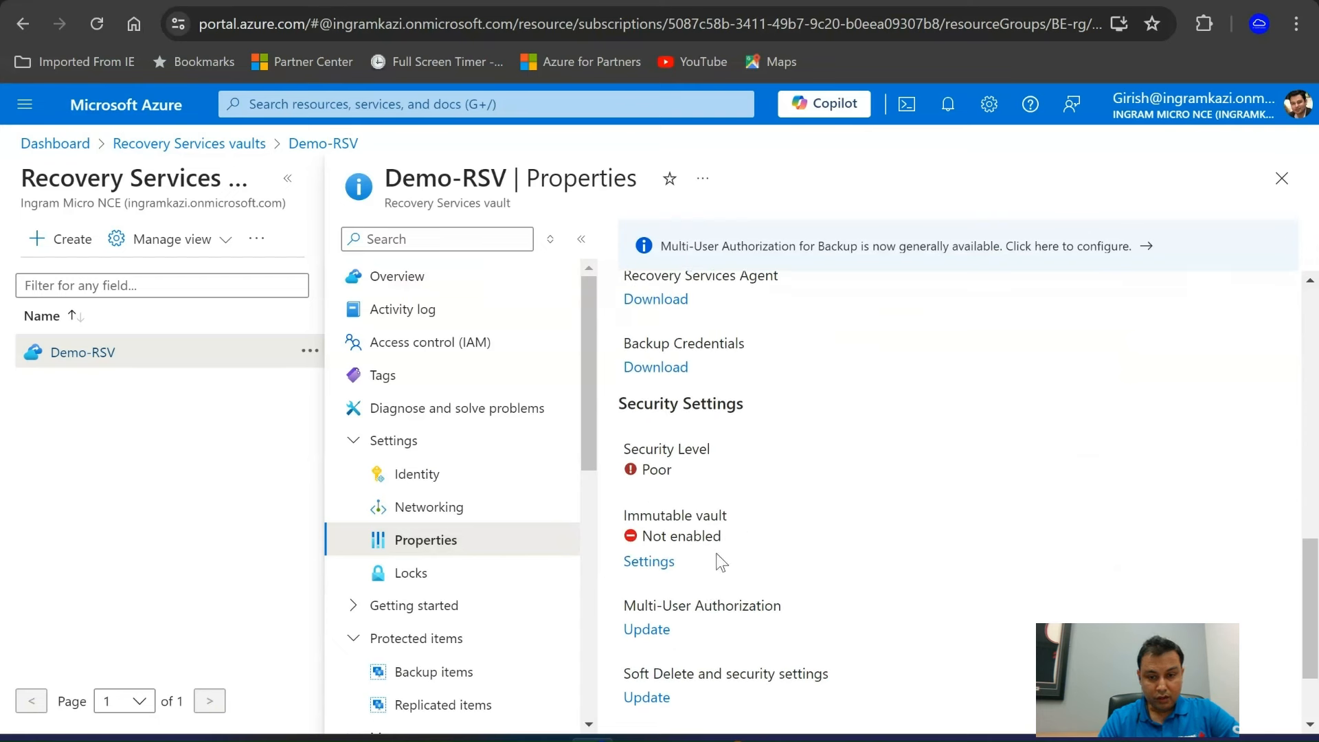
{"action": "left_click", "coordinate": [661, 563]}
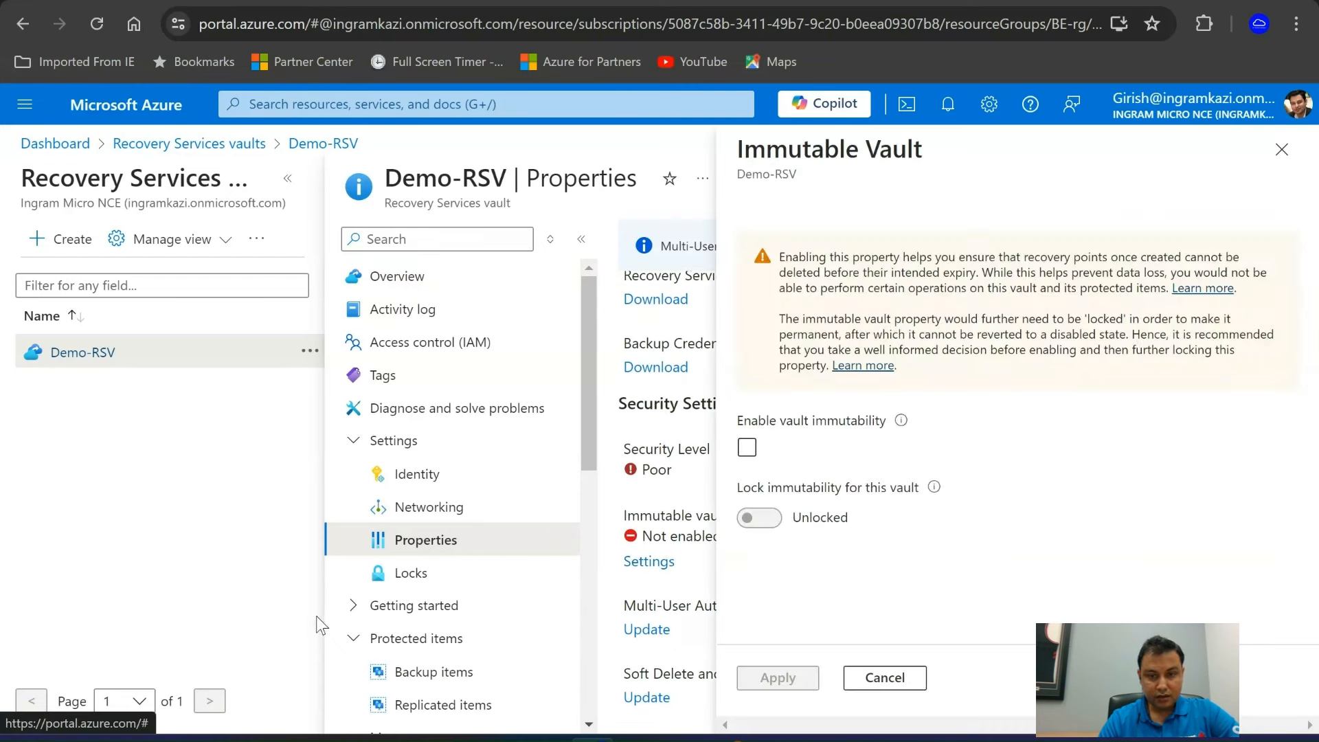
{"action": "left_click", "coordinate": [747, 448]}
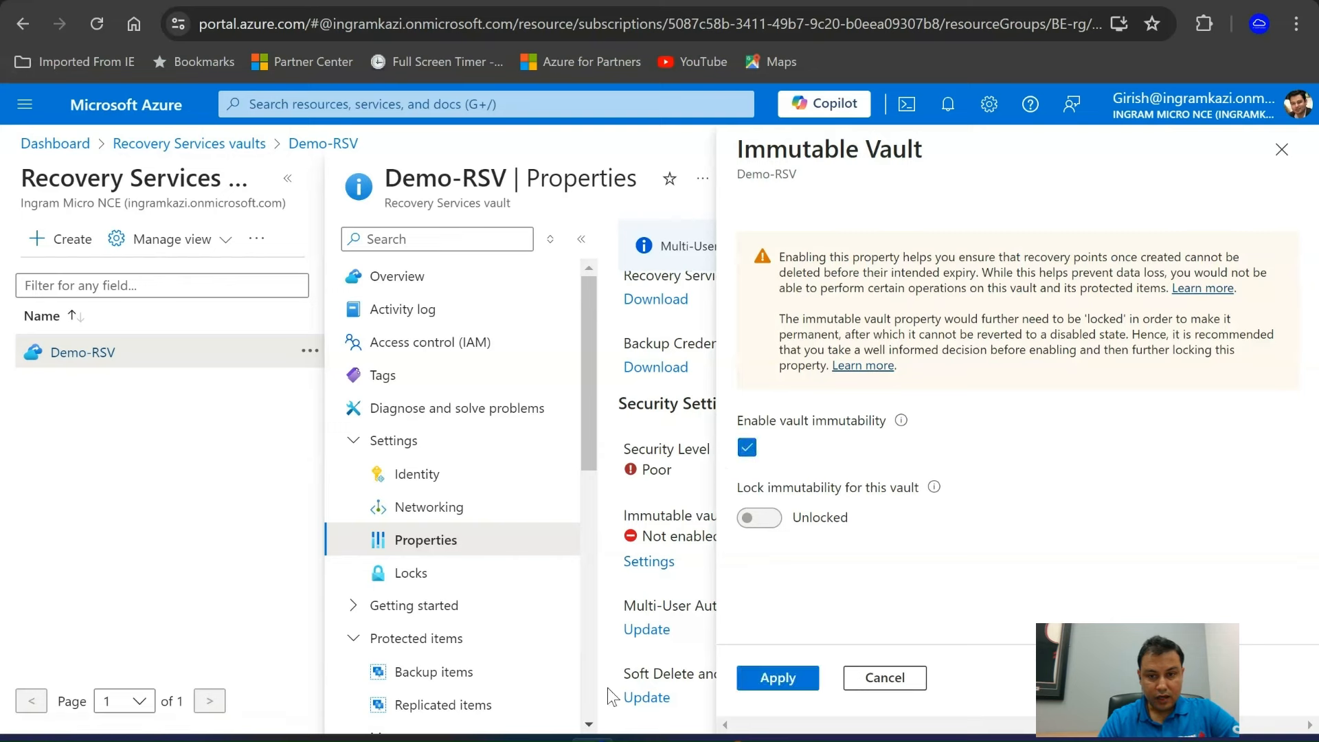
{"action": "left_click", "coordinate": [778, 678]}
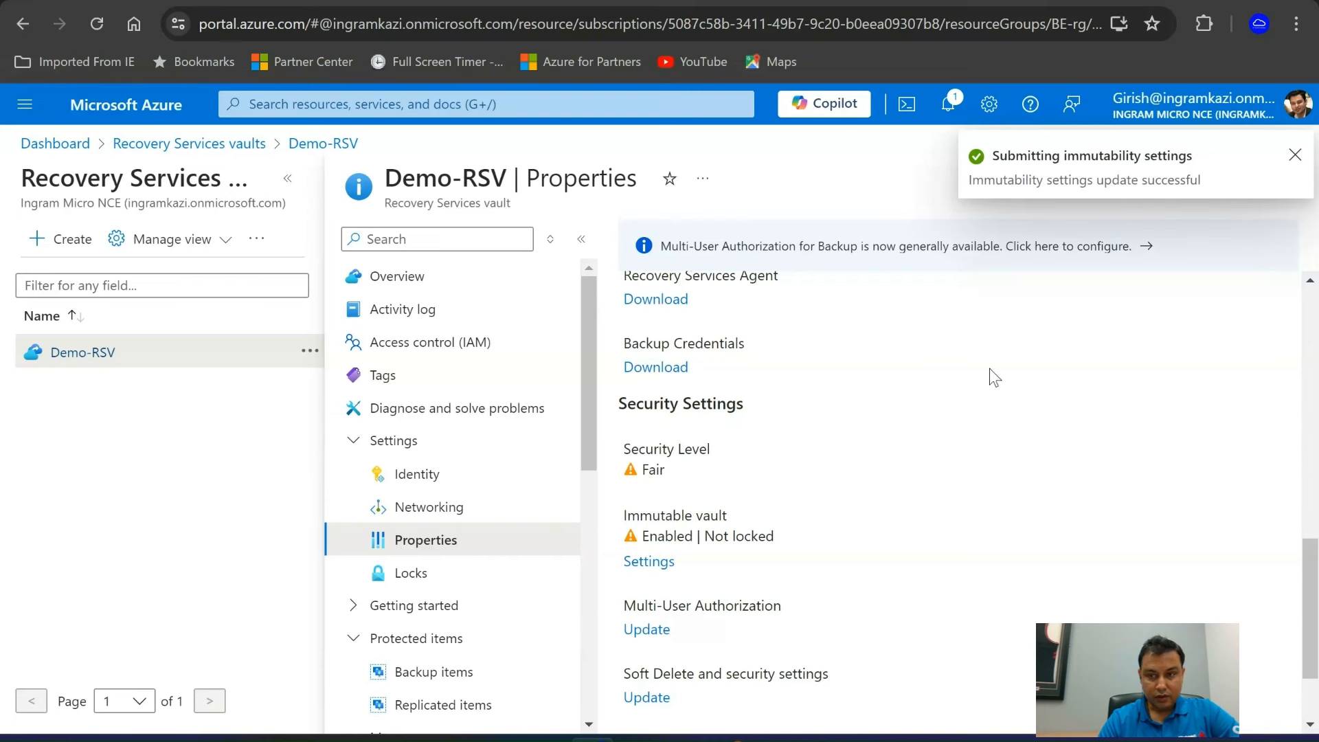
{"action": "left_click", "coordinate": [1295, 156]}
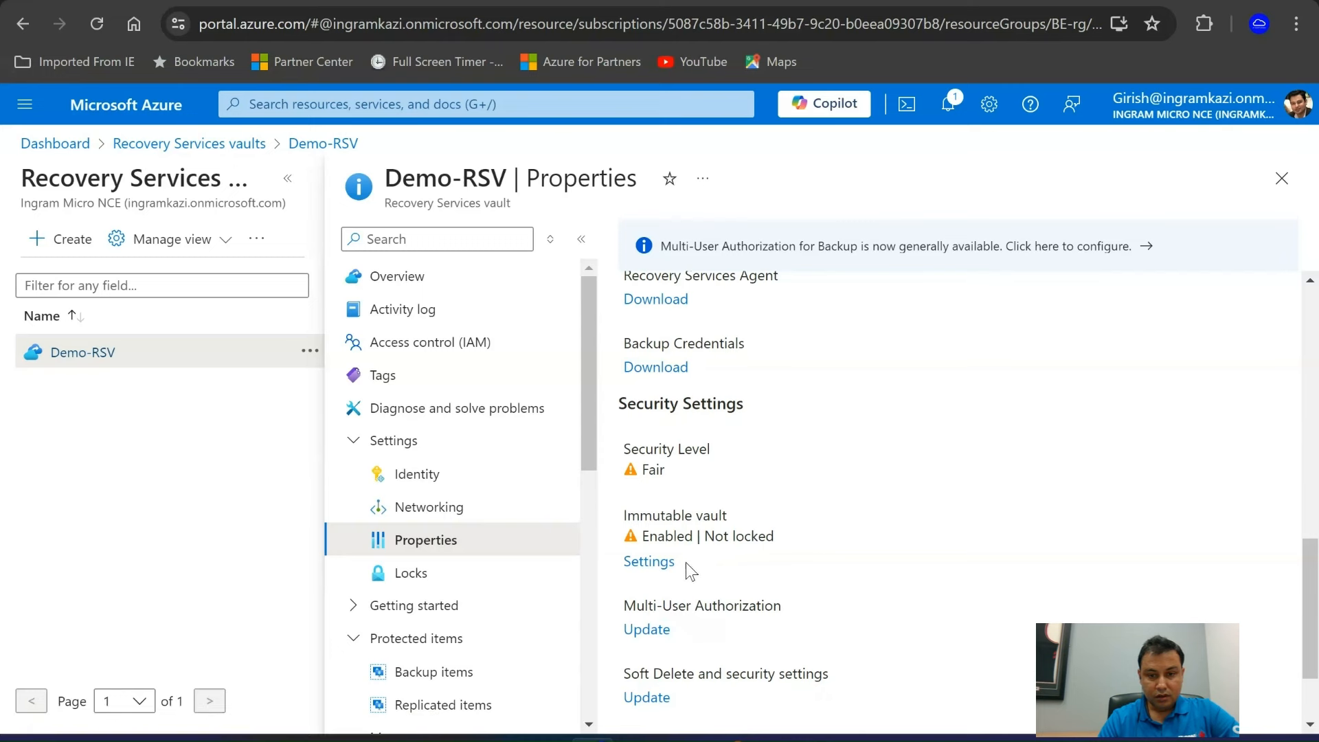
Try locking immutability for the Demo-RSV vault, set it back to unlocked and leave the settings without applying
{"action": "left_click", "coordinate": [648, 565]}
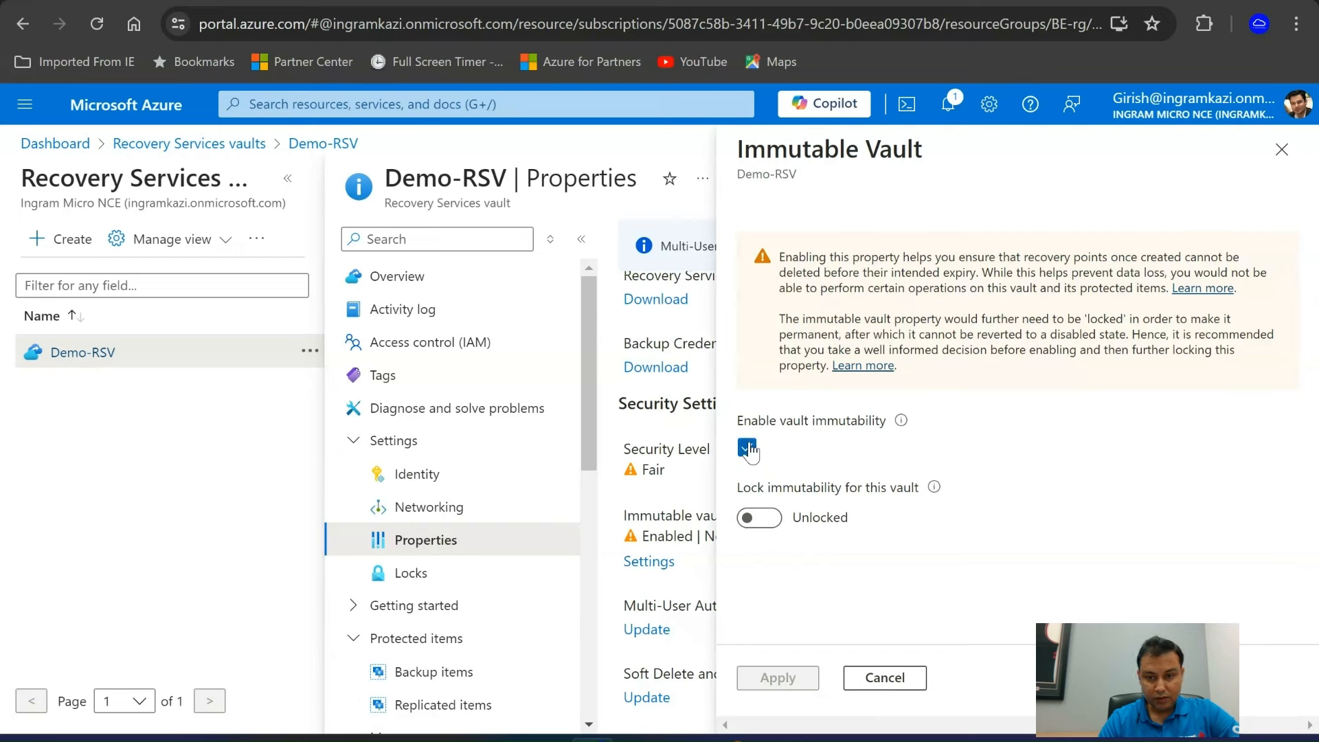
{"action": "left_click", "coordinate": [766, 517]}
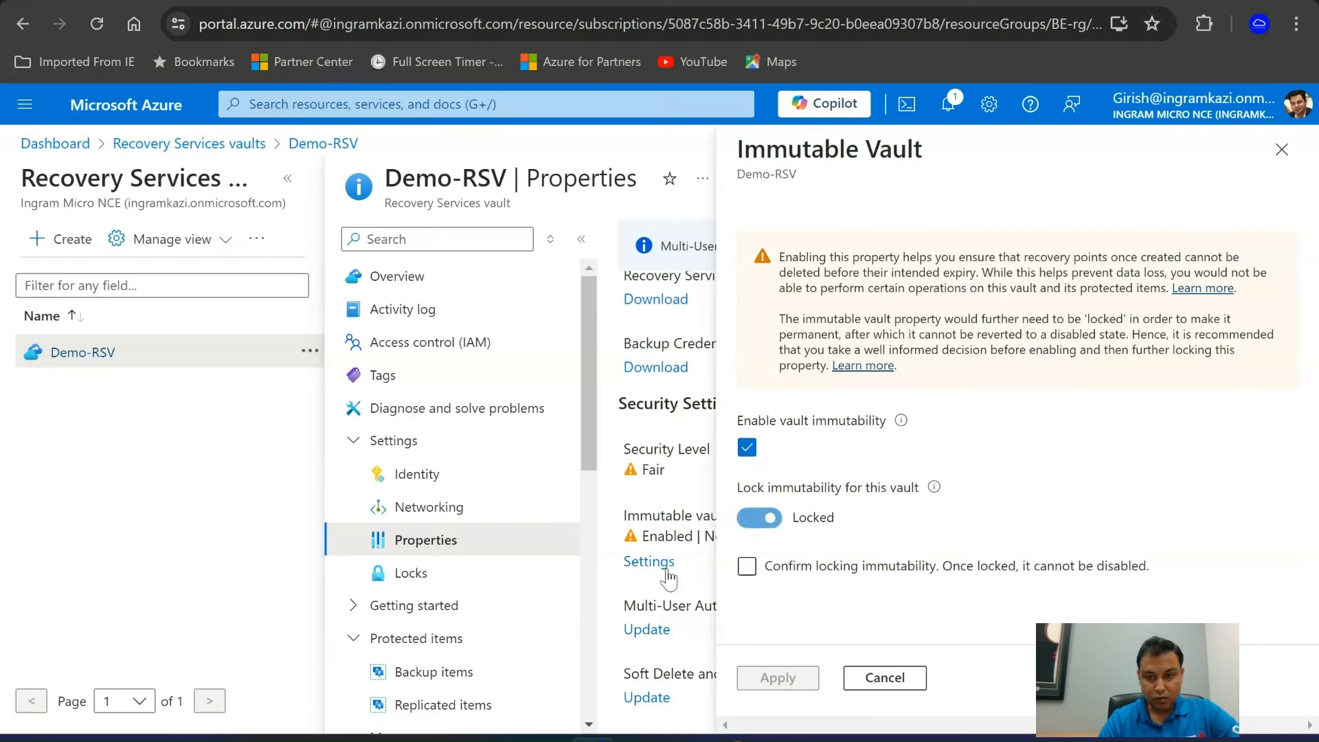
{"action": "left_click", "coordinate": [760, 518]}
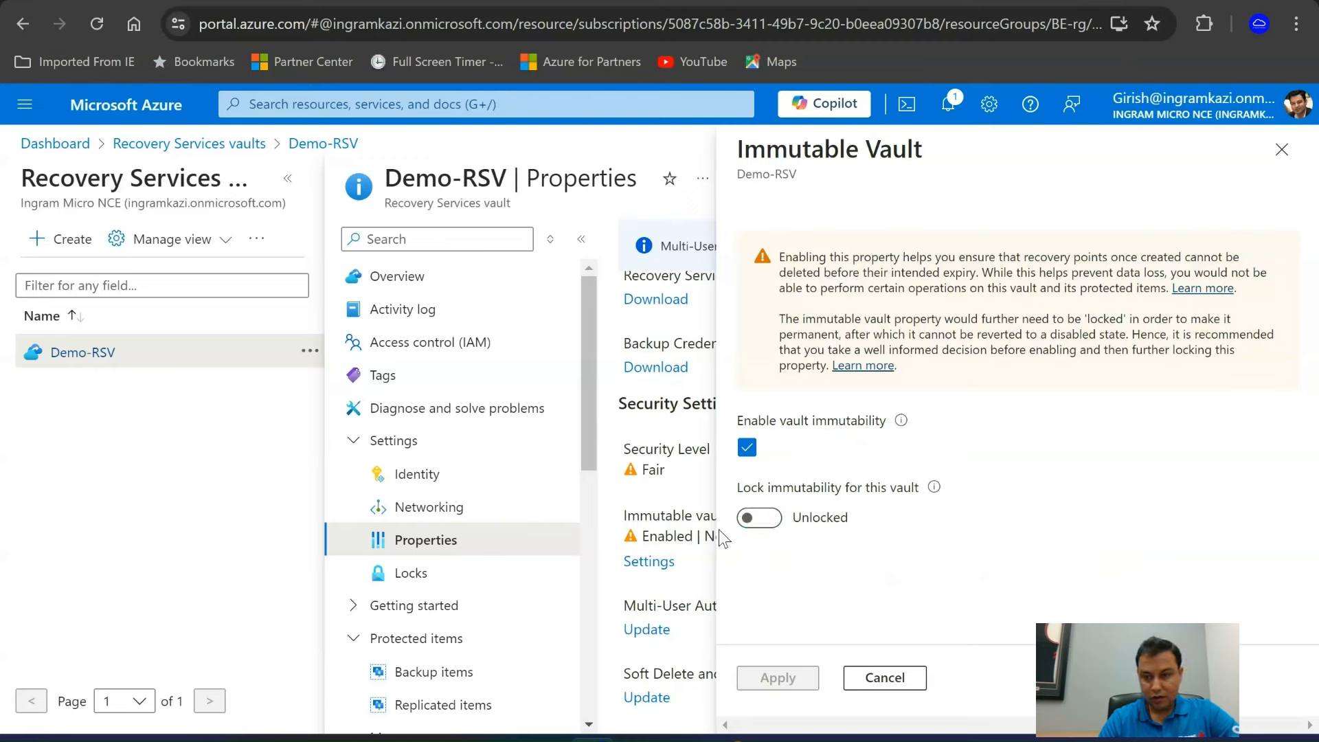
{"action": "left_click", "coordinate": [1281, 149]}
Start adding a backup policy of type Azure Virtual Machine to the Demo-RSV vault
{"action": "scroll", "coordinate": [554, 540], "scroll_direction": "down", "scroll_amount": 1}
{"action": "scroll", "coordinate": [550, 543], "scroll_direction": "down", "scroll_amount": 3}
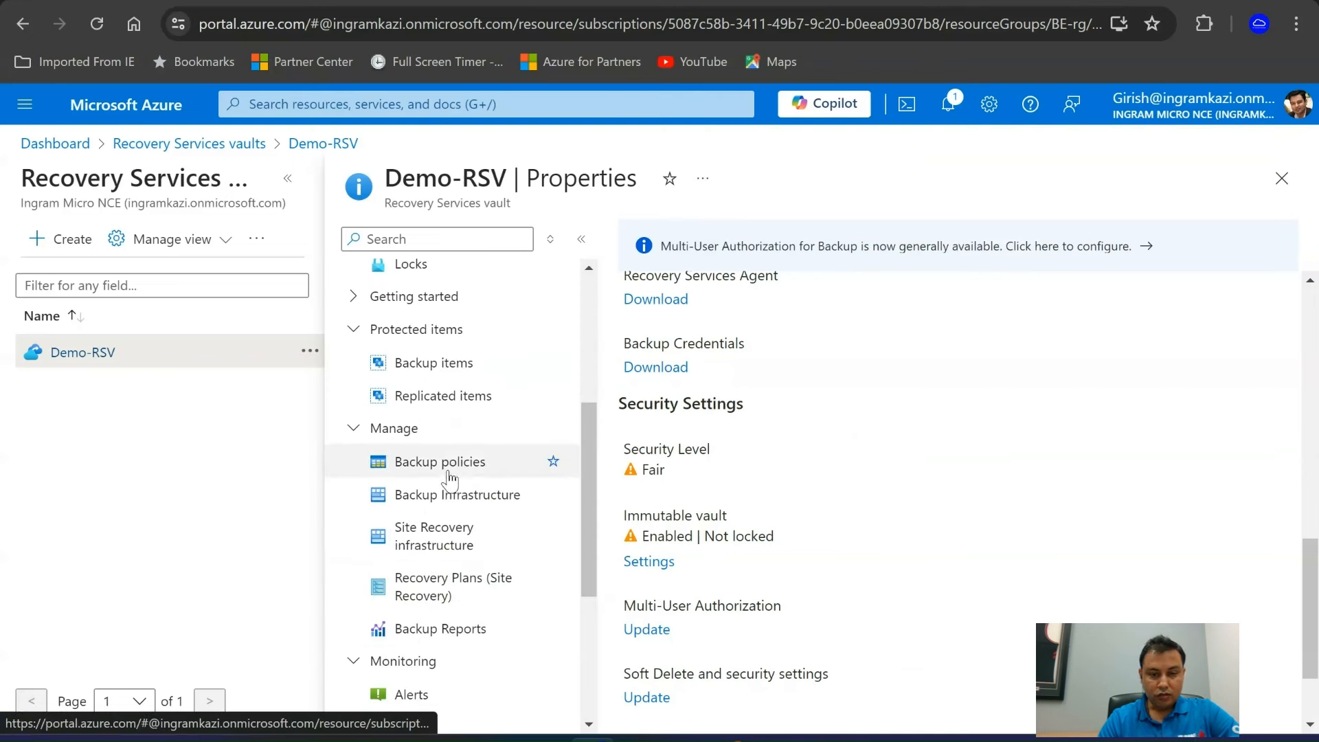
{"action": "left_click", "coordinate": [447, 474]}
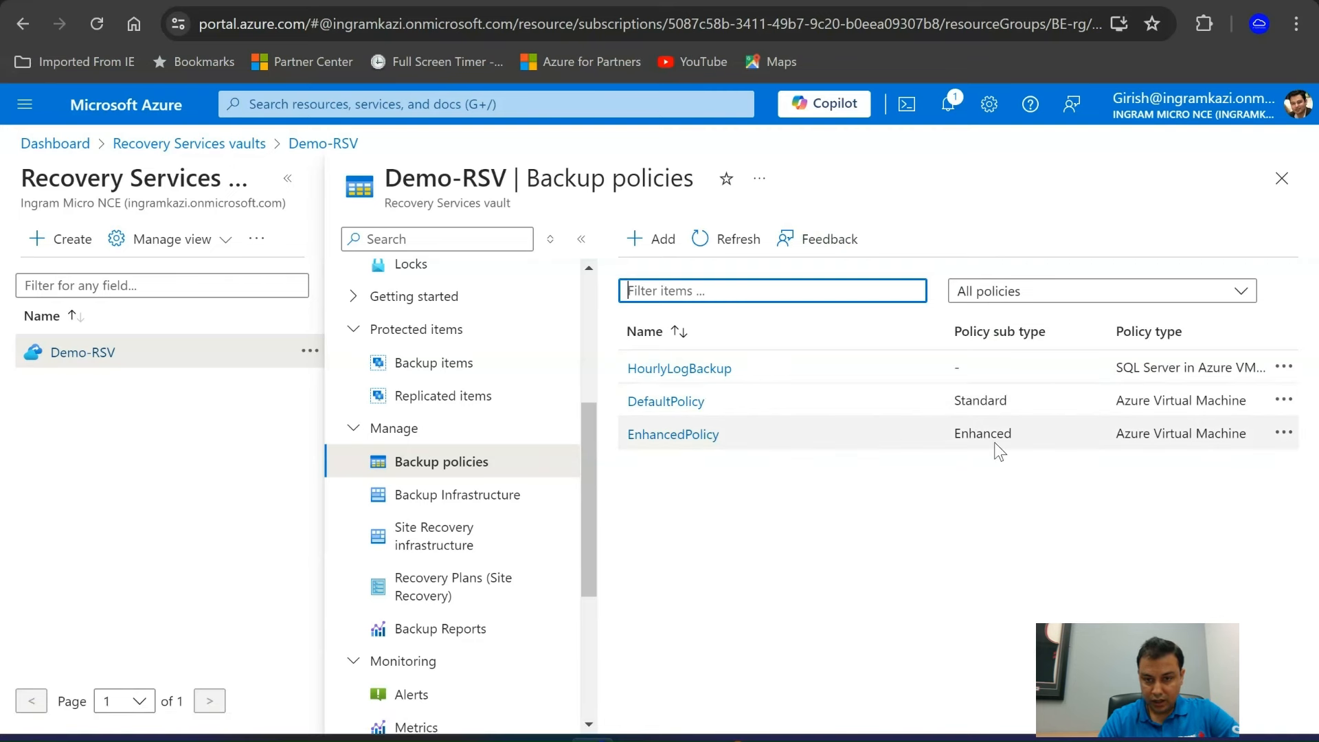
{"action": "left_click", "coordinate": [653, 248]}
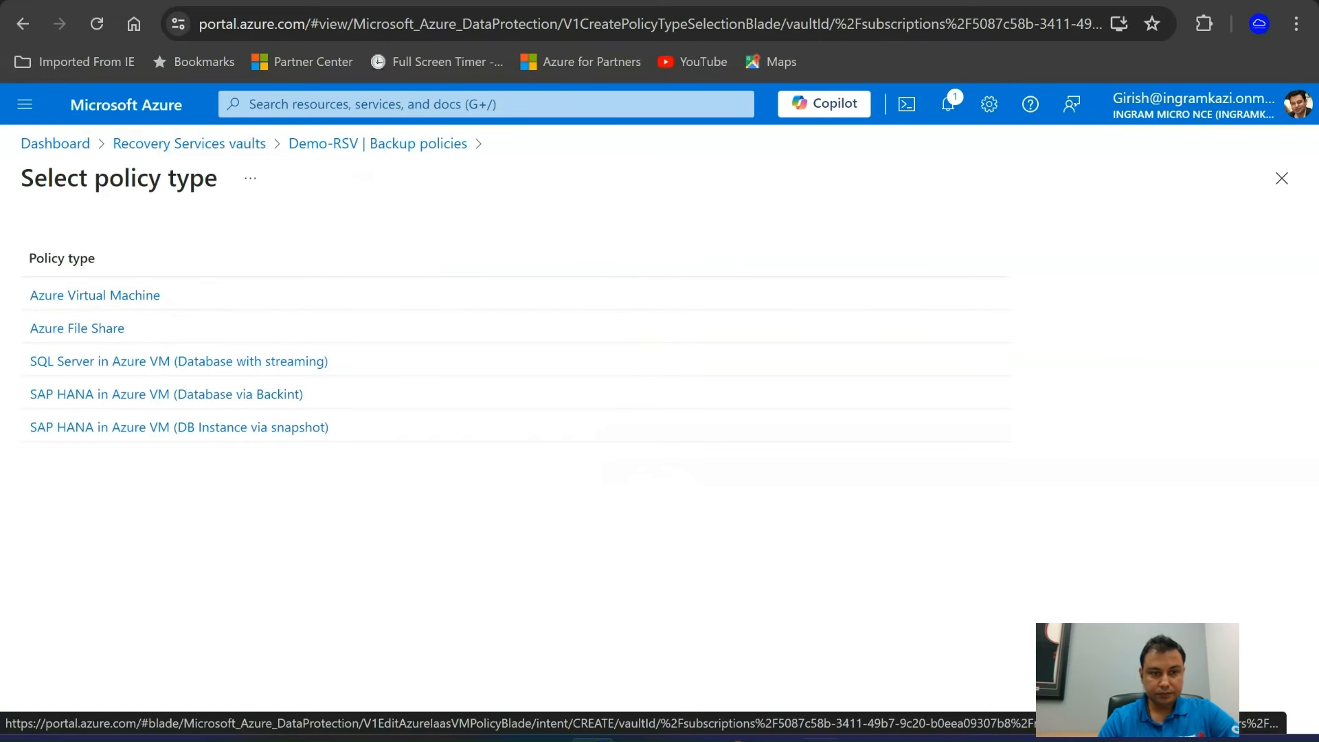
{"action": "left_click", "coordinate": [94, 295]}
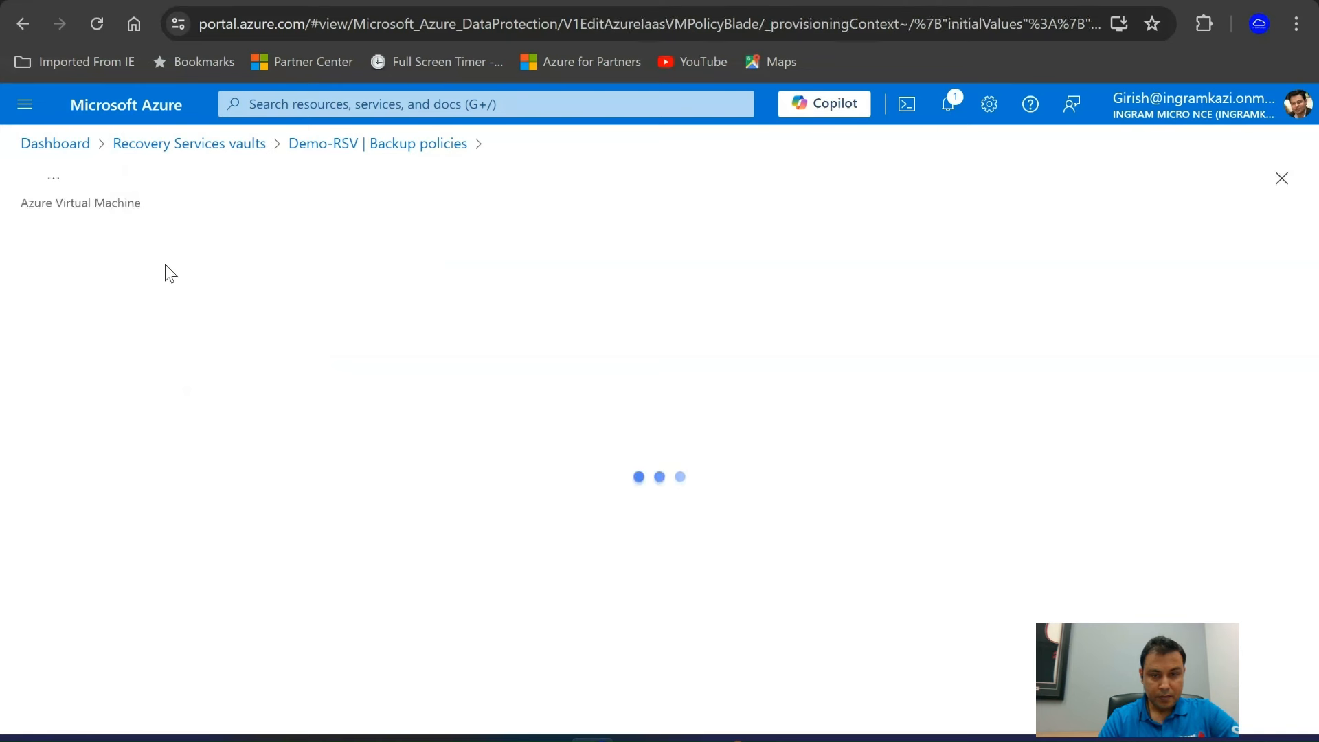
Choose the Standard policy sub type and name the backup policy BP1
{"action": "left_click", "coordinate": [670, 304]}
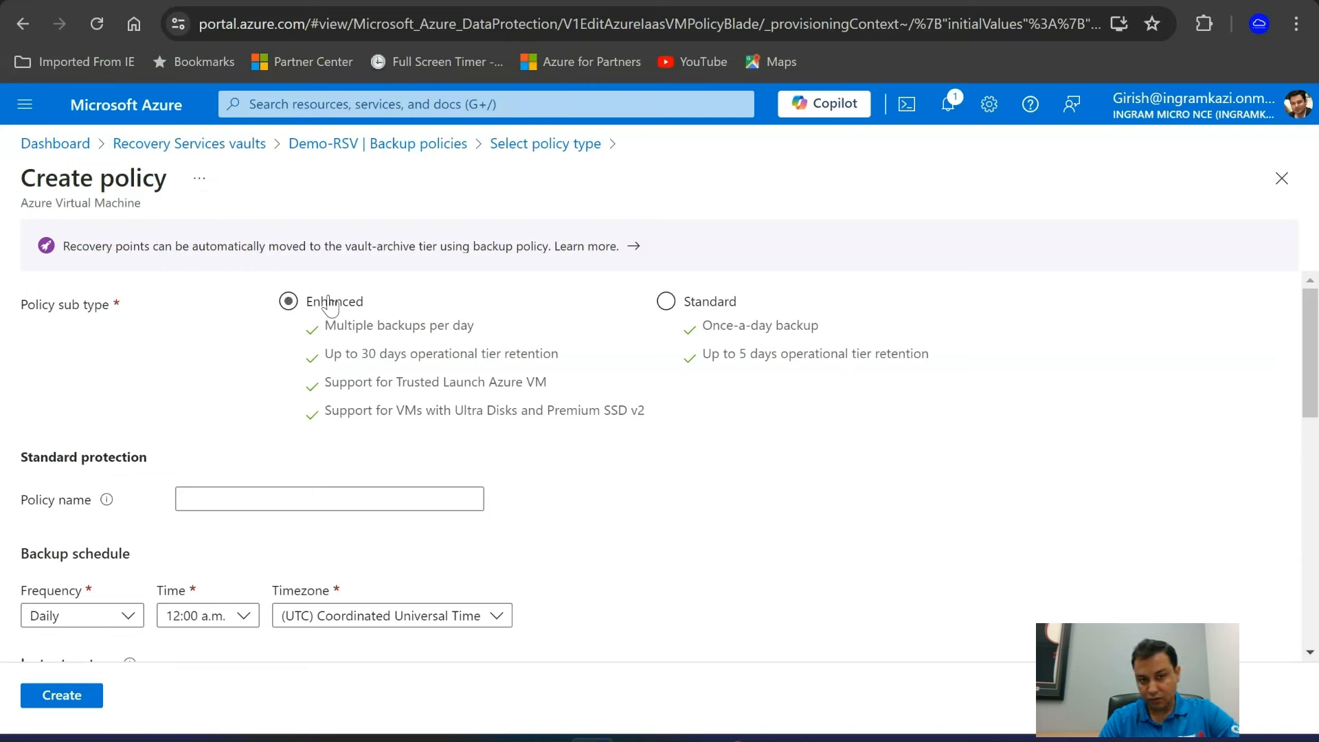
{"action": "left_click", "coordinate": [665, 301]}
{"action": "left_click", "coordinate": [385, 508]}
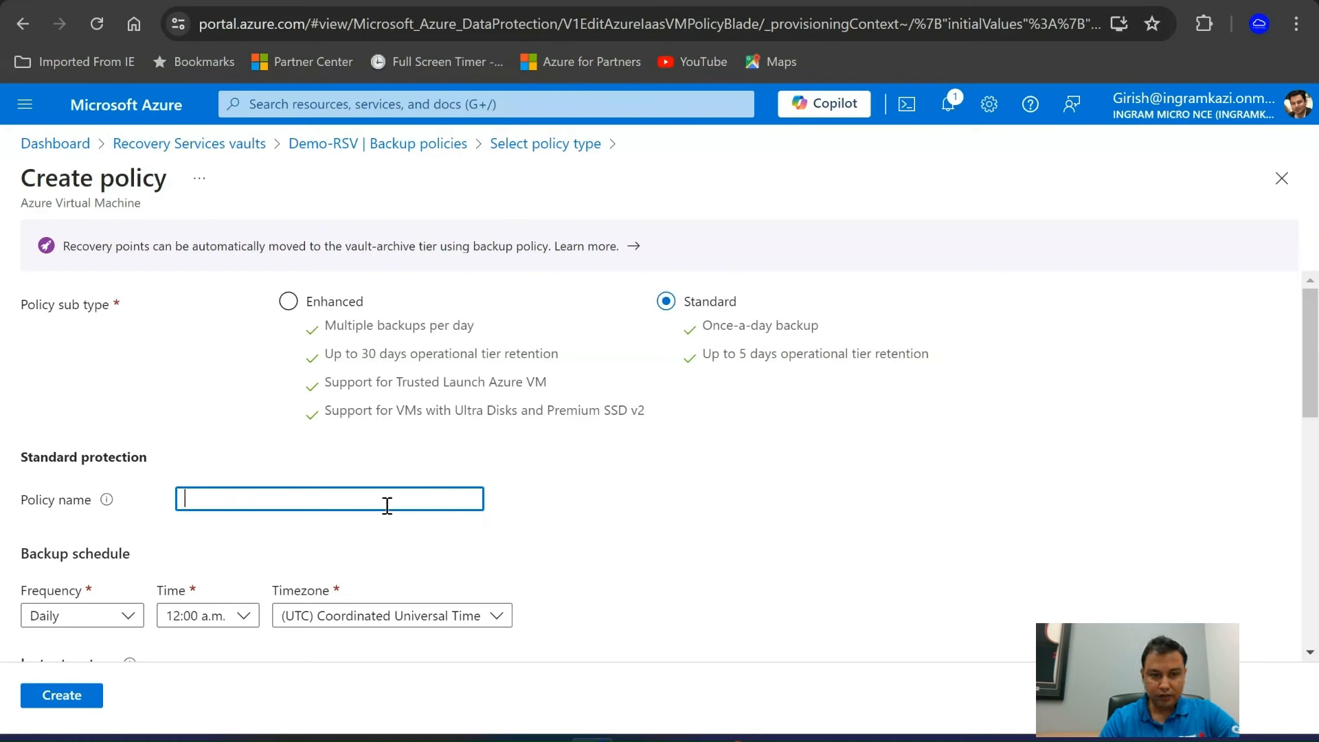
{"action": "type", "text": "BP1"}
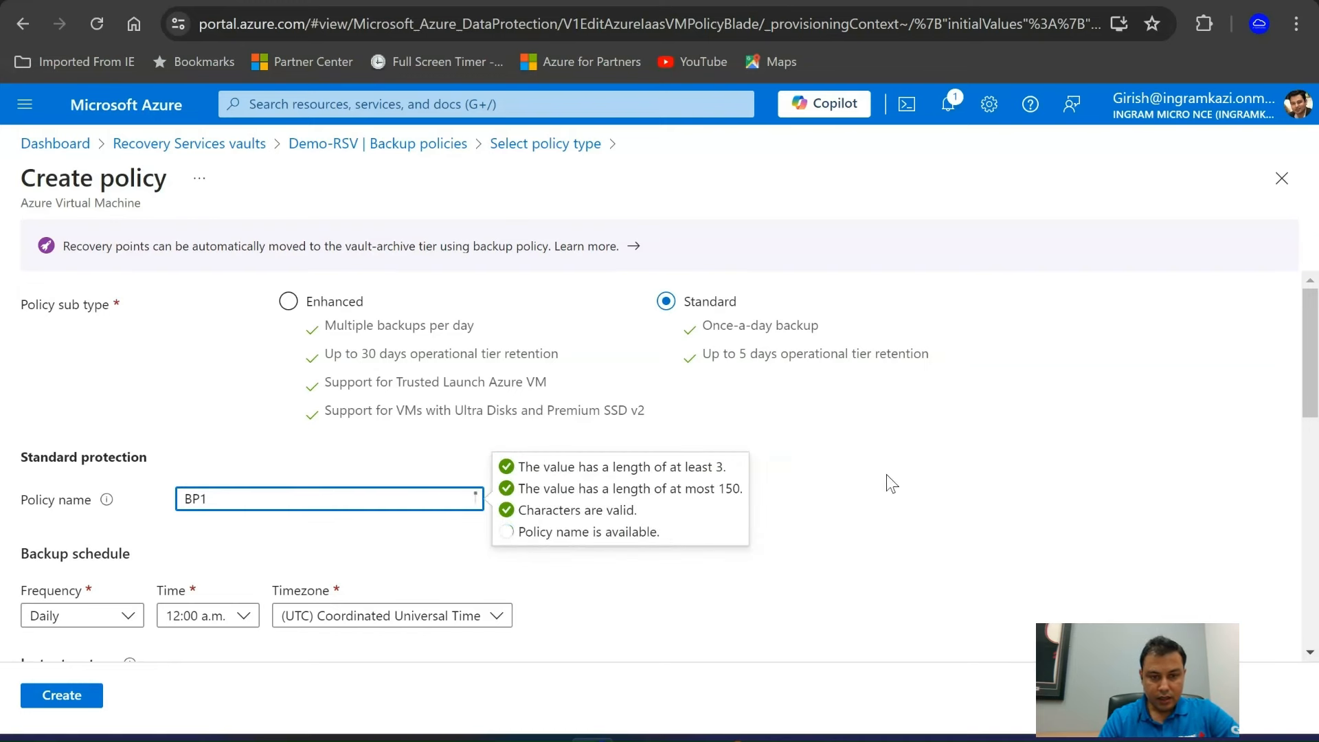
Review the policy's backup schedule, instant restore and retention settings, and create it with the default values
{"action": "scroll", "coordinate": [942, 548], "scroll_direction": "down", "scroll_amount": 1}
{"action": "scroll", "coordinate": [943, 548], "scroll_direction": "down", "scroll_amount": 3}
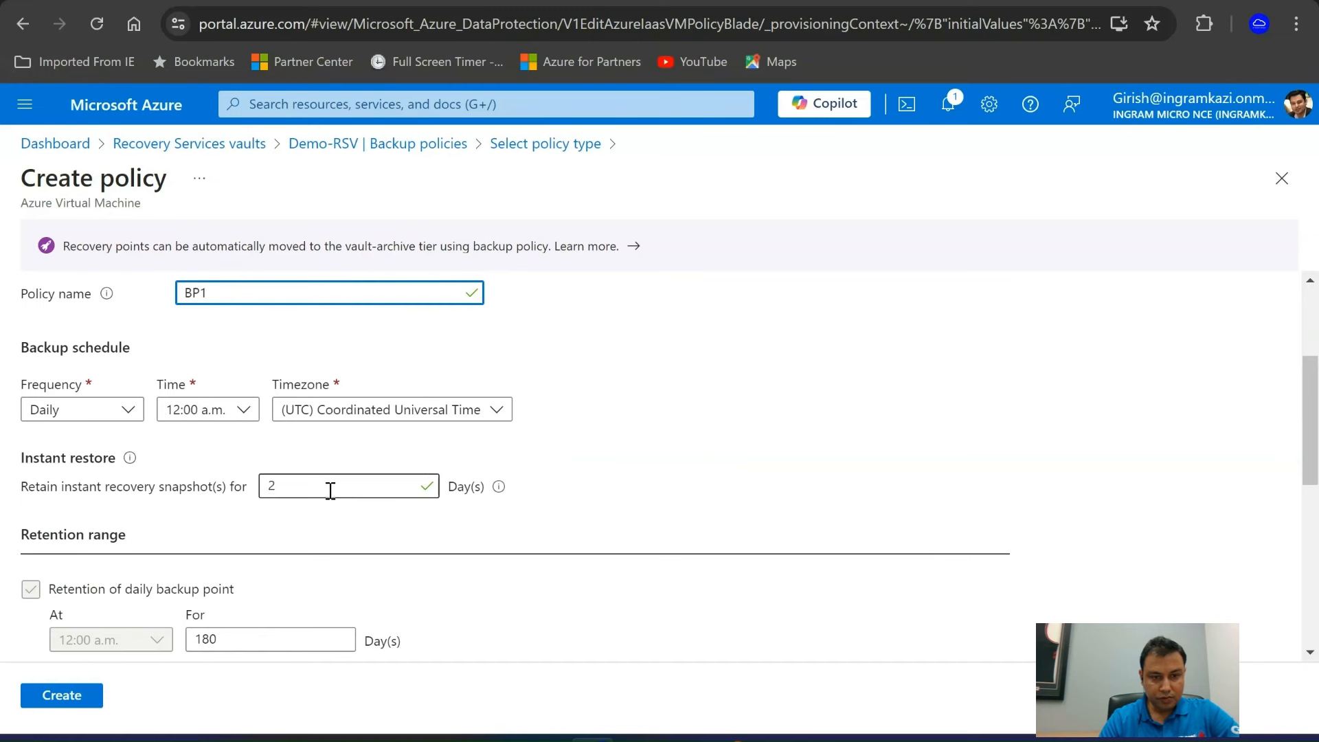
{"action": "scroll", "coordinate": [586, 490], "scroll_direction": "down", "scroll_amount": 3}
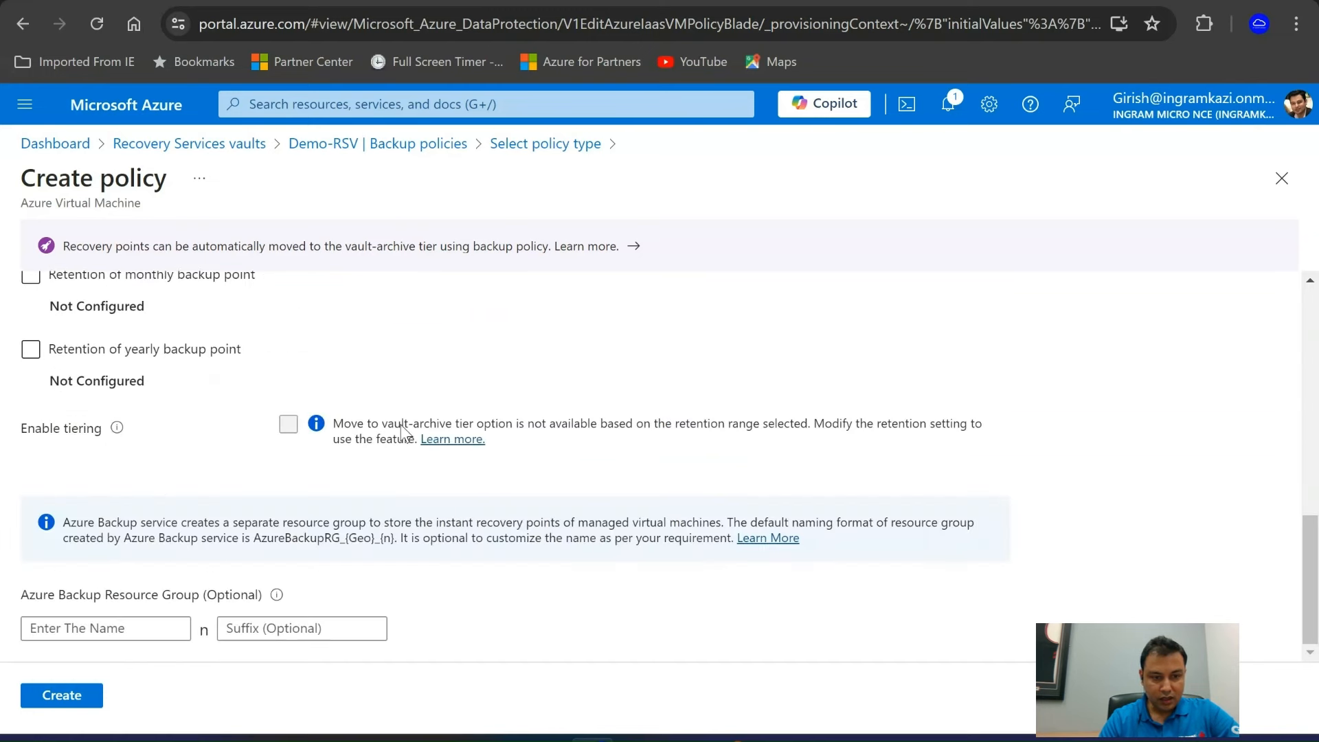
{"action": "scroll", "coordinate": [399, 481], "scroll_direction": "down", "scroll_amount": 4}
{"action": "left_click", "coordinate": [70, 702]}
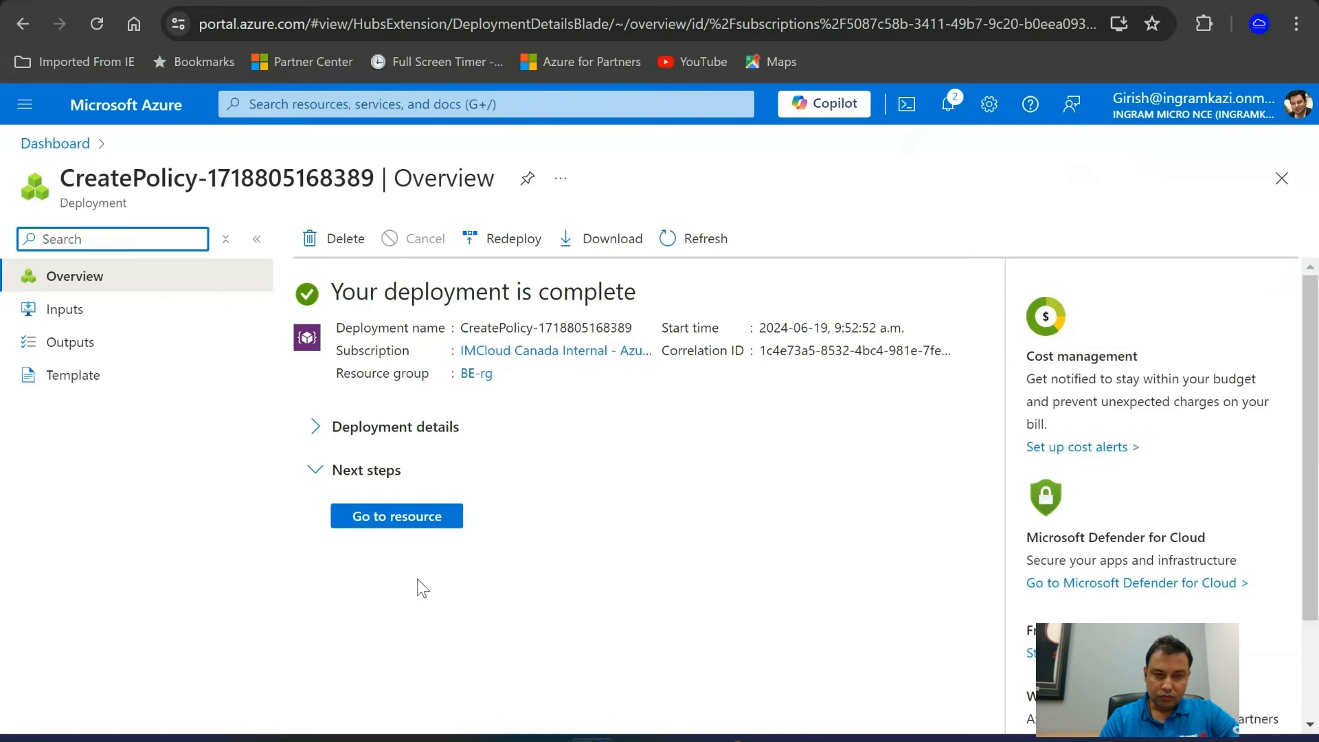
Go to the Demo-RSV vault's backup policies and open the BP1 policy for modification
{"action": "left_click", "coordinate": [382, 524]}
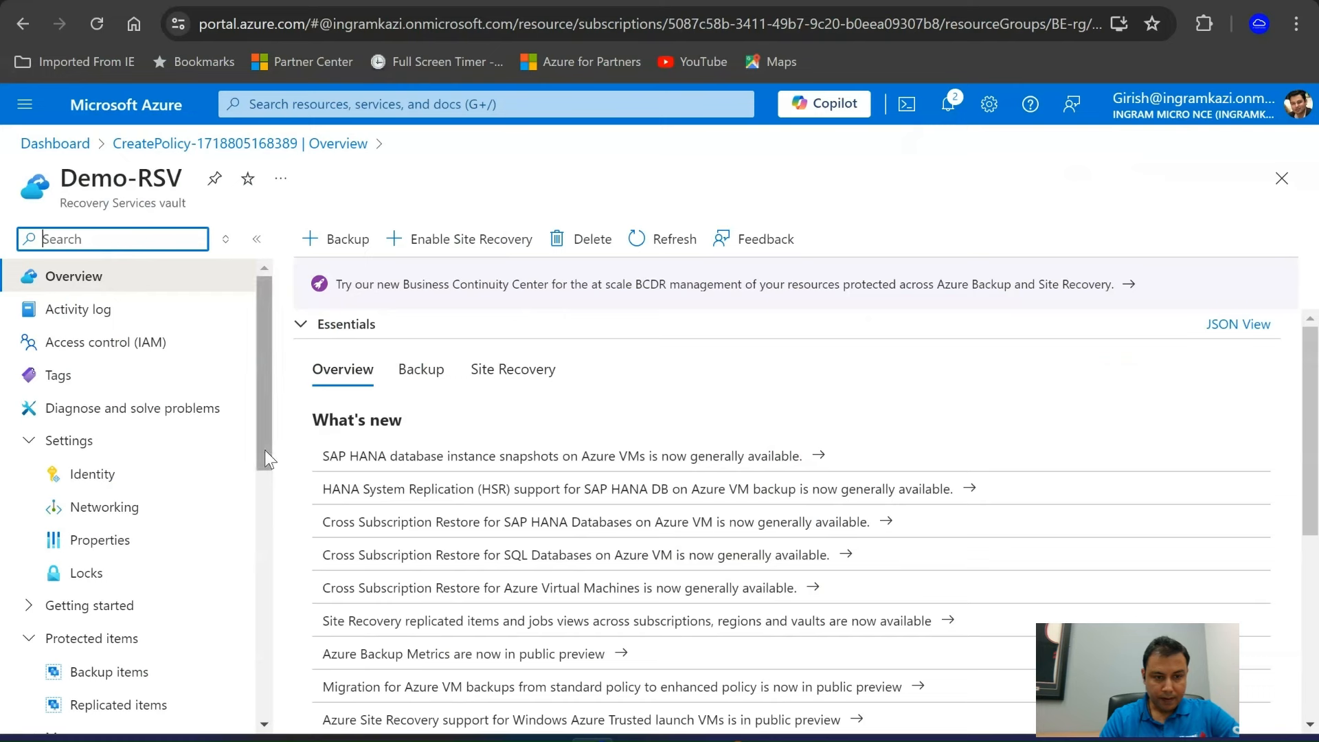
{"action": "left_click_drag", "start_coordinate": [266, 445], "coordinate": [249, 554]}
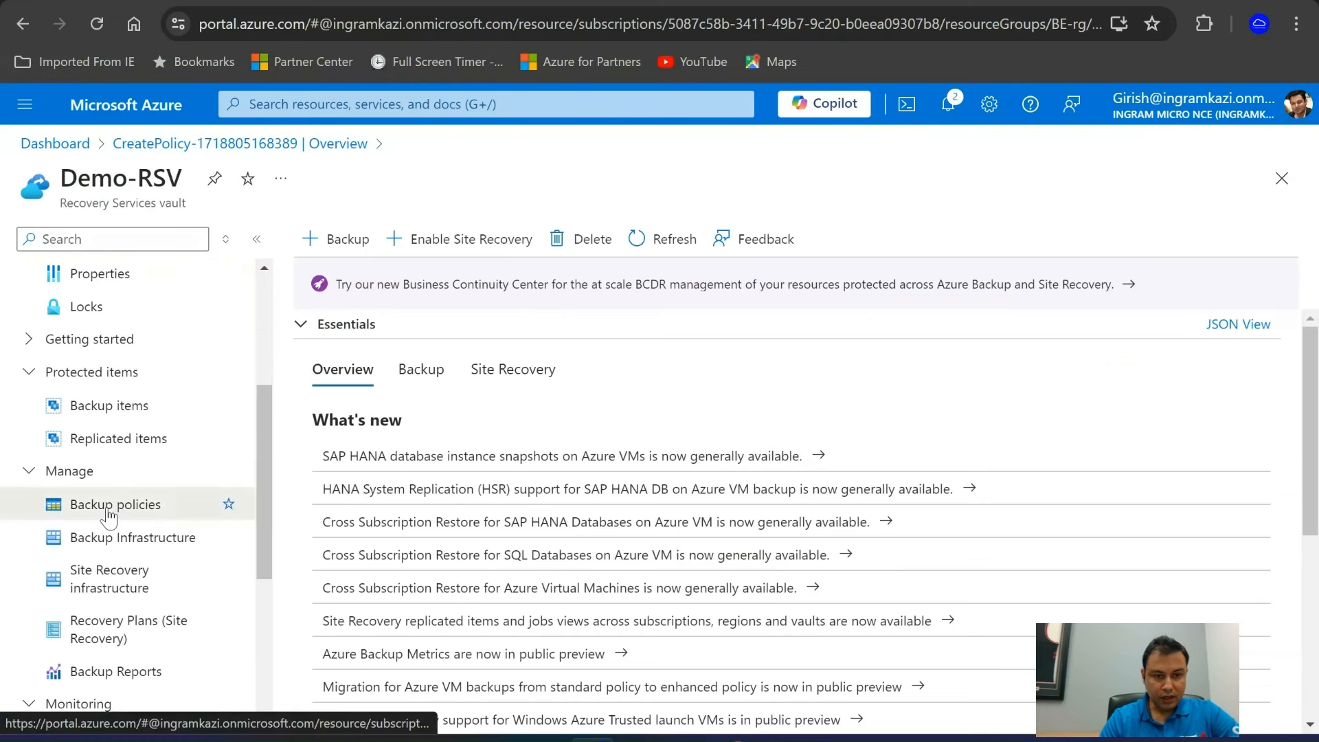
{"action": "left_click", "coordinate": [158, 507]}
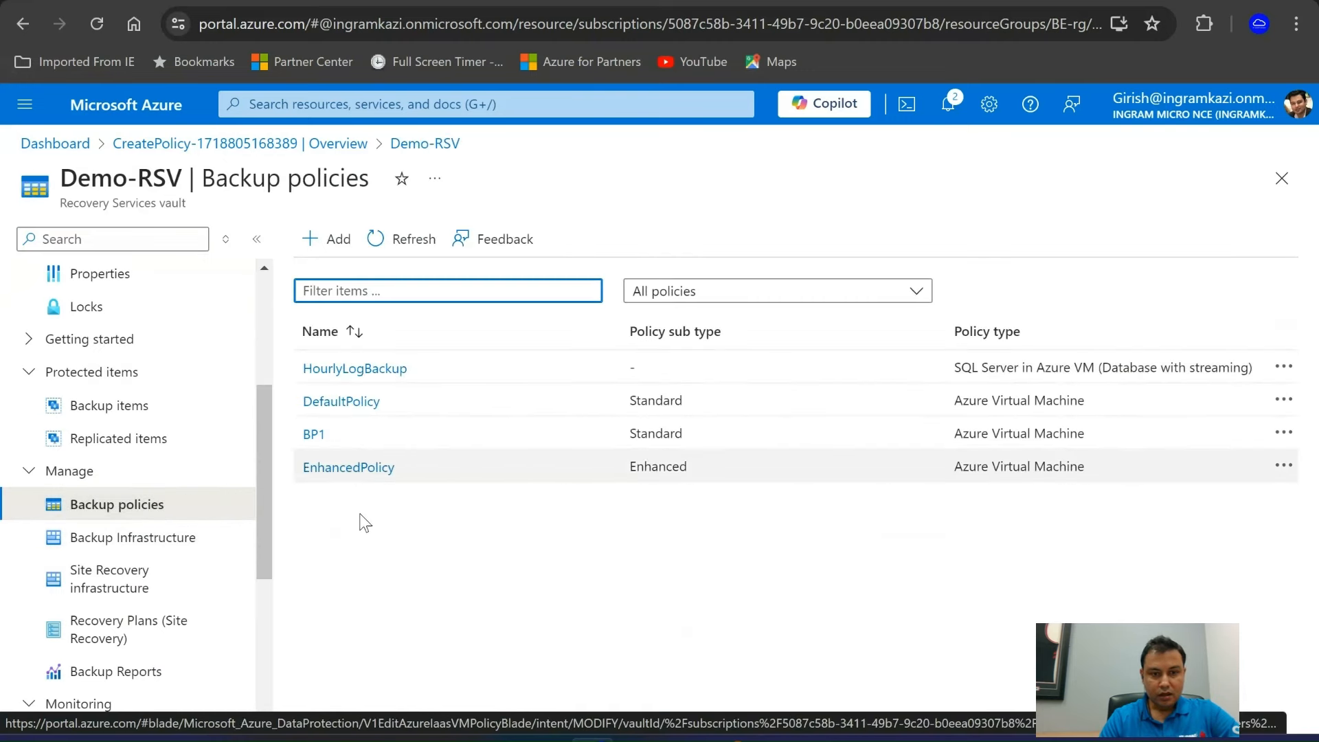
{"action": "left_click", "coordinate": [315, 435]}
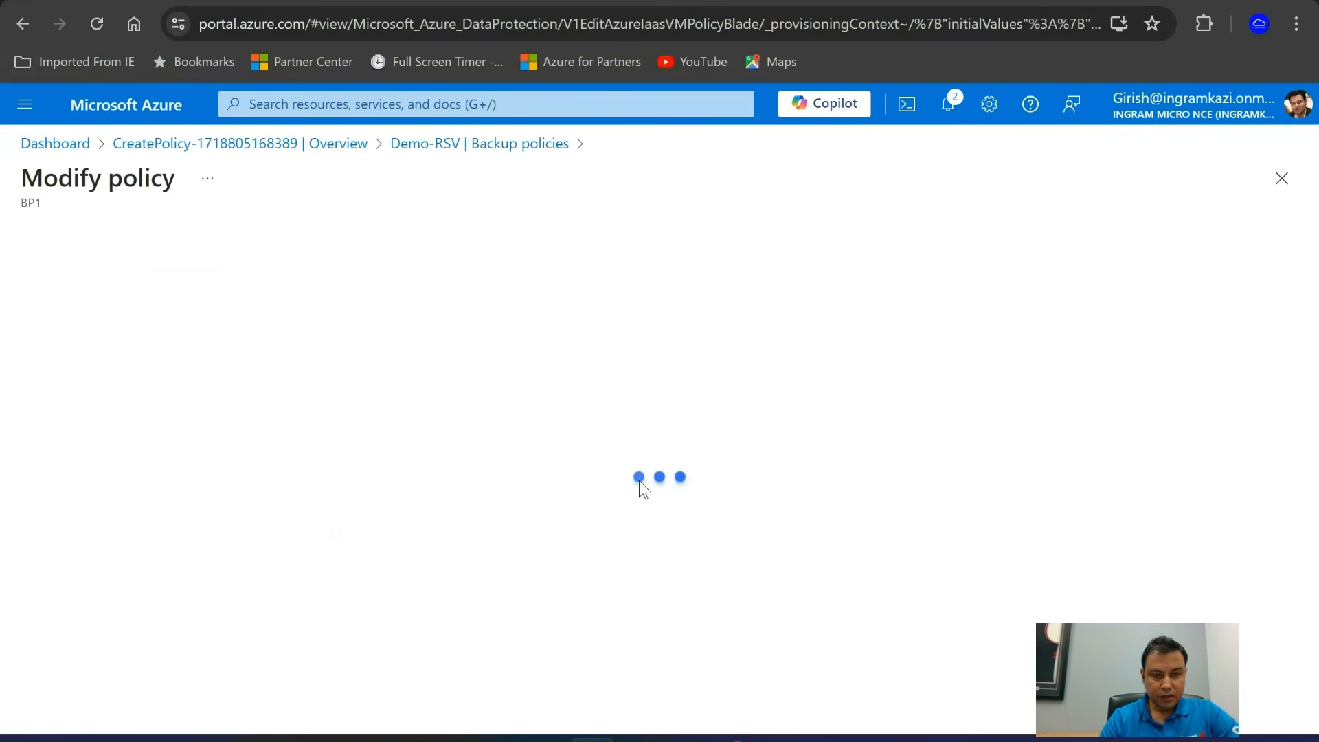
Try to reduce BP1's daily backup point retention to 179 days
{"action": "scroll", "coordinate": [699, 523], "scroll_direction": "down", "scroll_amount": 5}
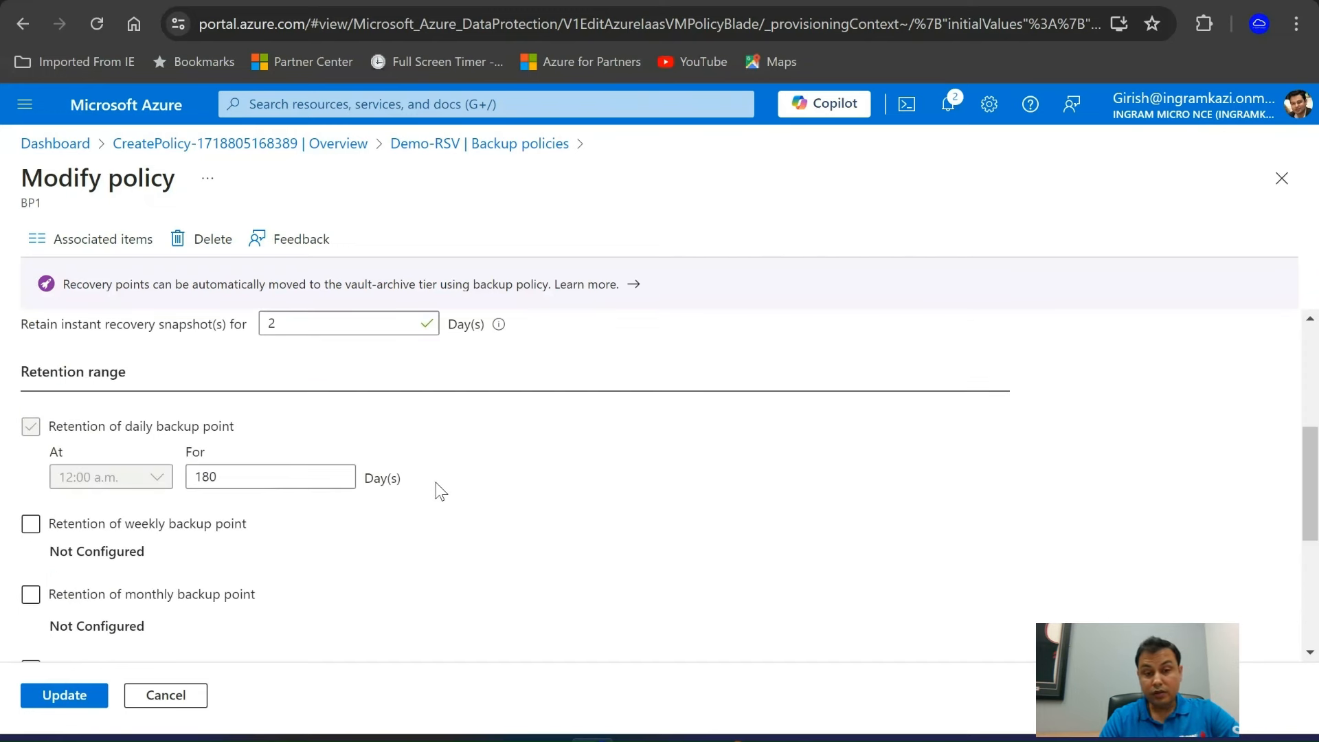
{"action": "left_click", "coordinate": [272, 481]}
{"action": "scroll", "coordinate": [343, 447], "scroll_direction": "up", "scroll_amount": 1}
{"action": "key", "text": "BackSpace"}
{"action": "key", "text": "BackSpace"}
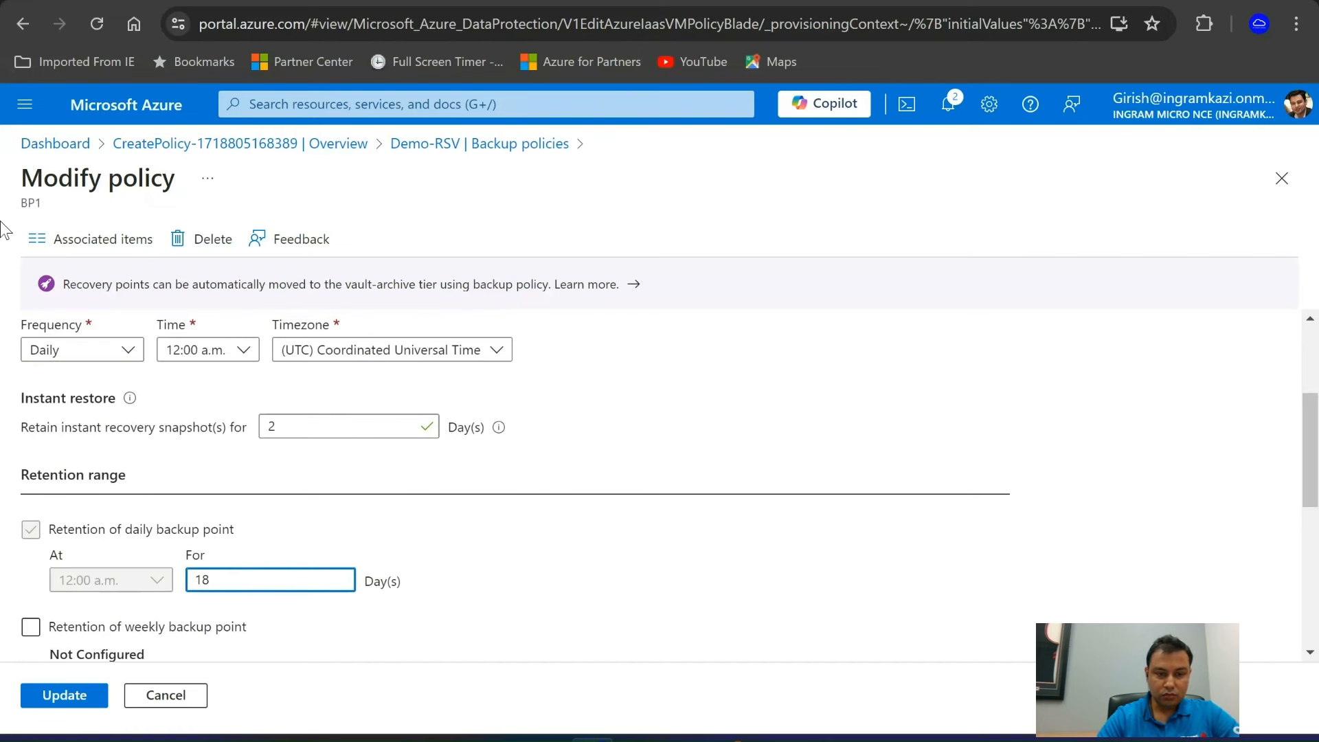
{"action": "type", "text": "79"}
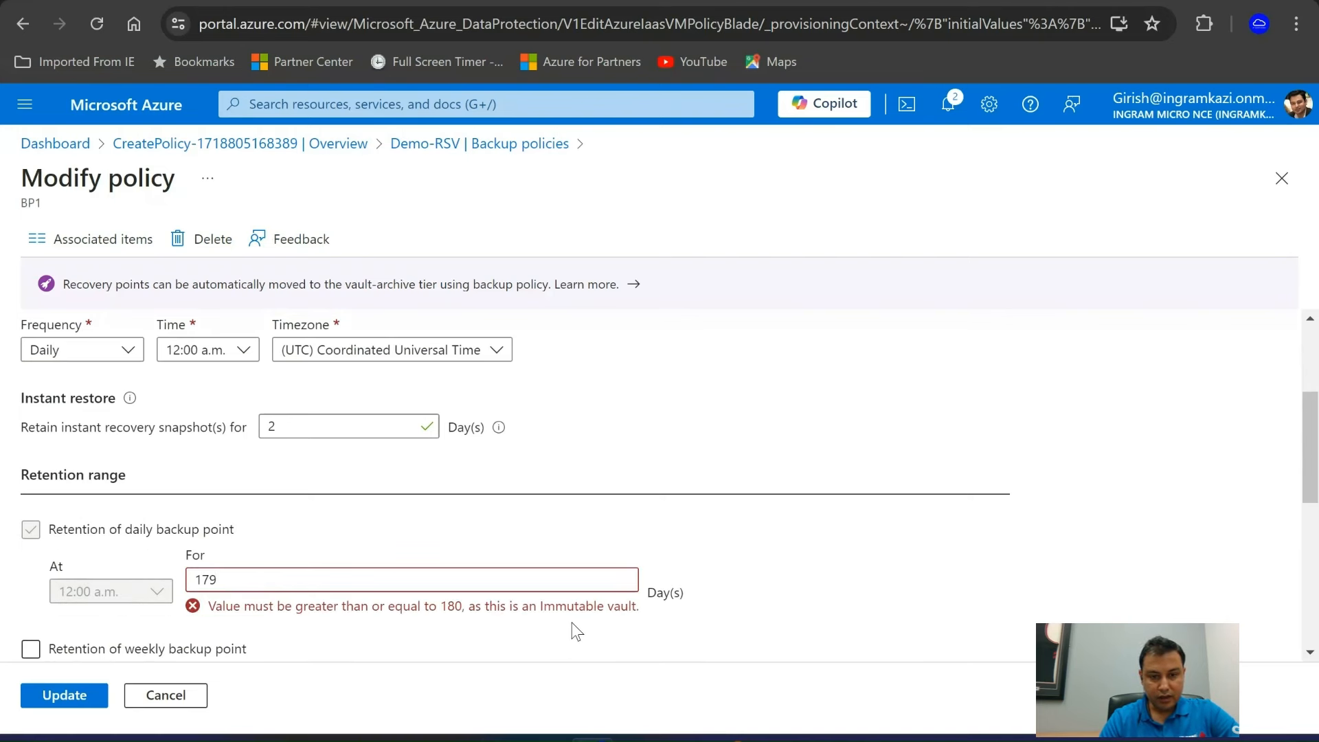
Try increasing BP1's daily backup point retention to 181 days, and leave the policy without updating it
{"action": "scroll", "coordinate": [725, 567], "scroll_direction": "down", "scroll_amount": 3}
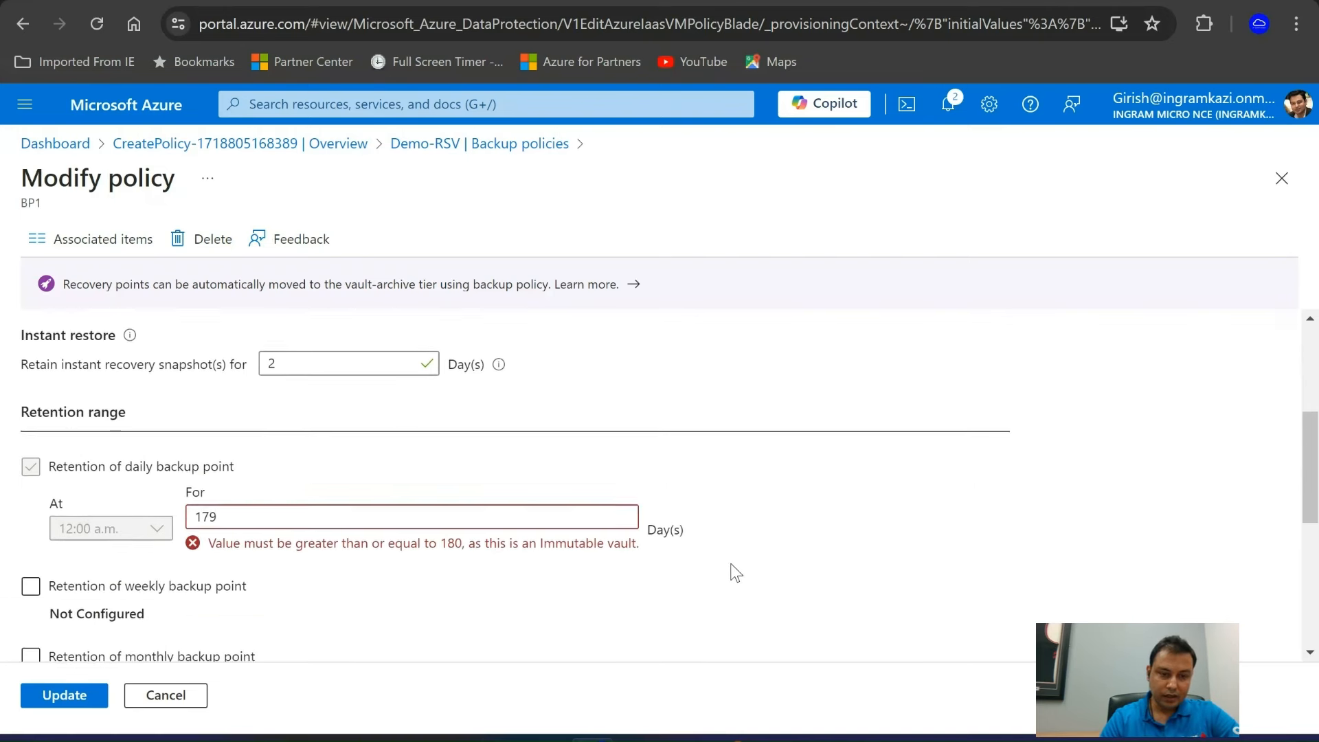
{"action": "left_click", "coordinate": [274, 374]}
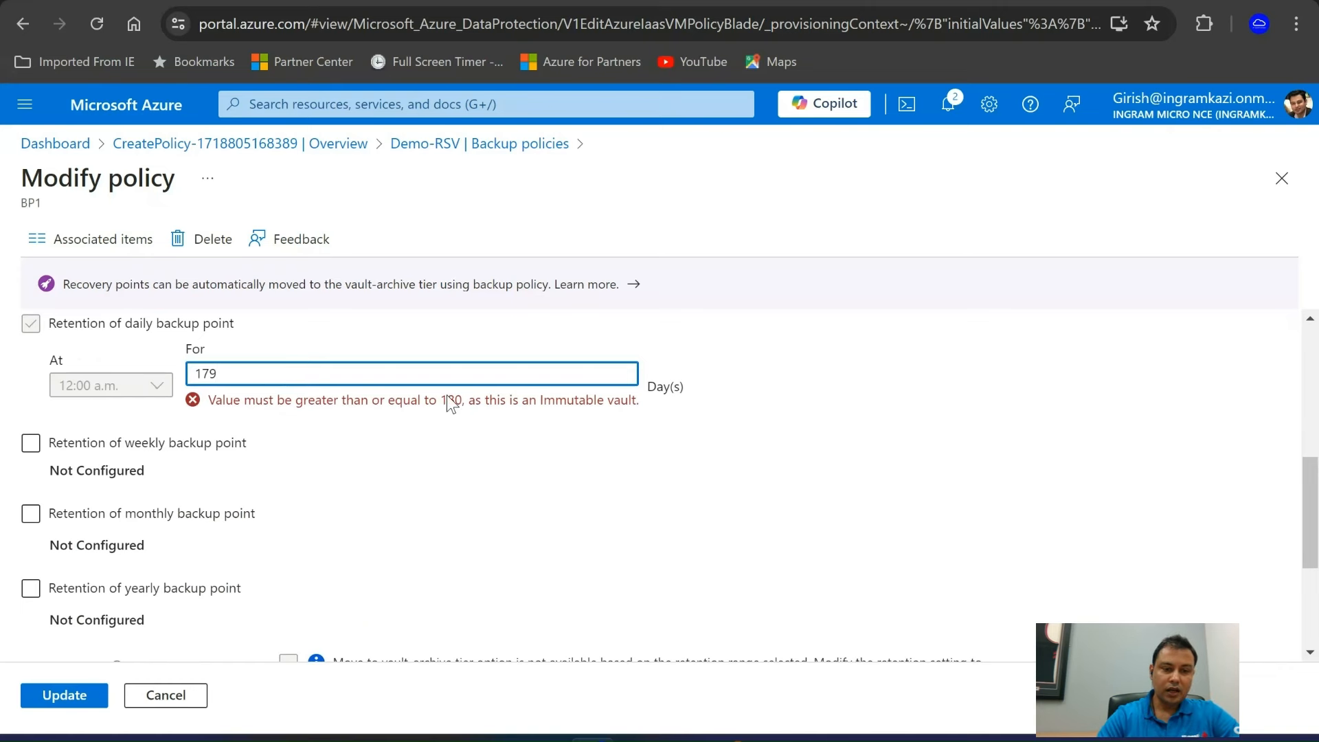
{"action": "key", "text": "BackSpace"}
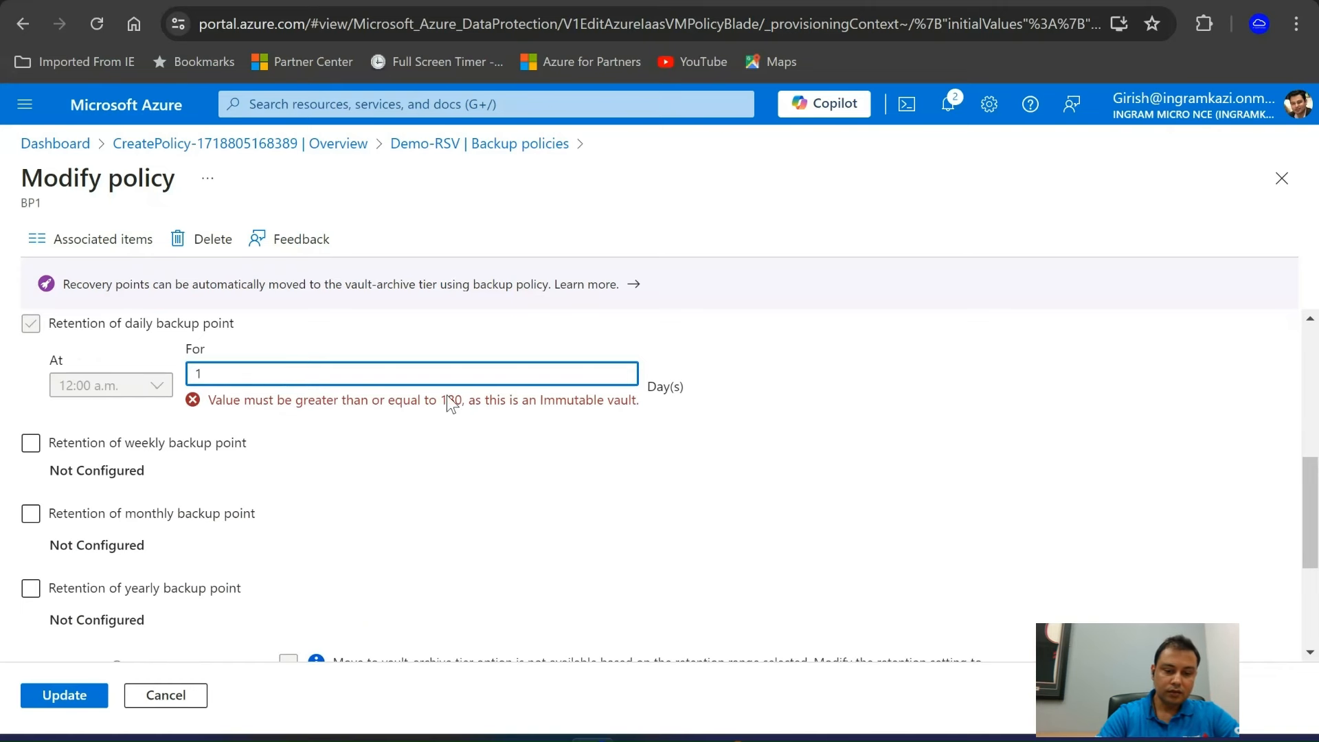
{"action": "type", "text": "81"}
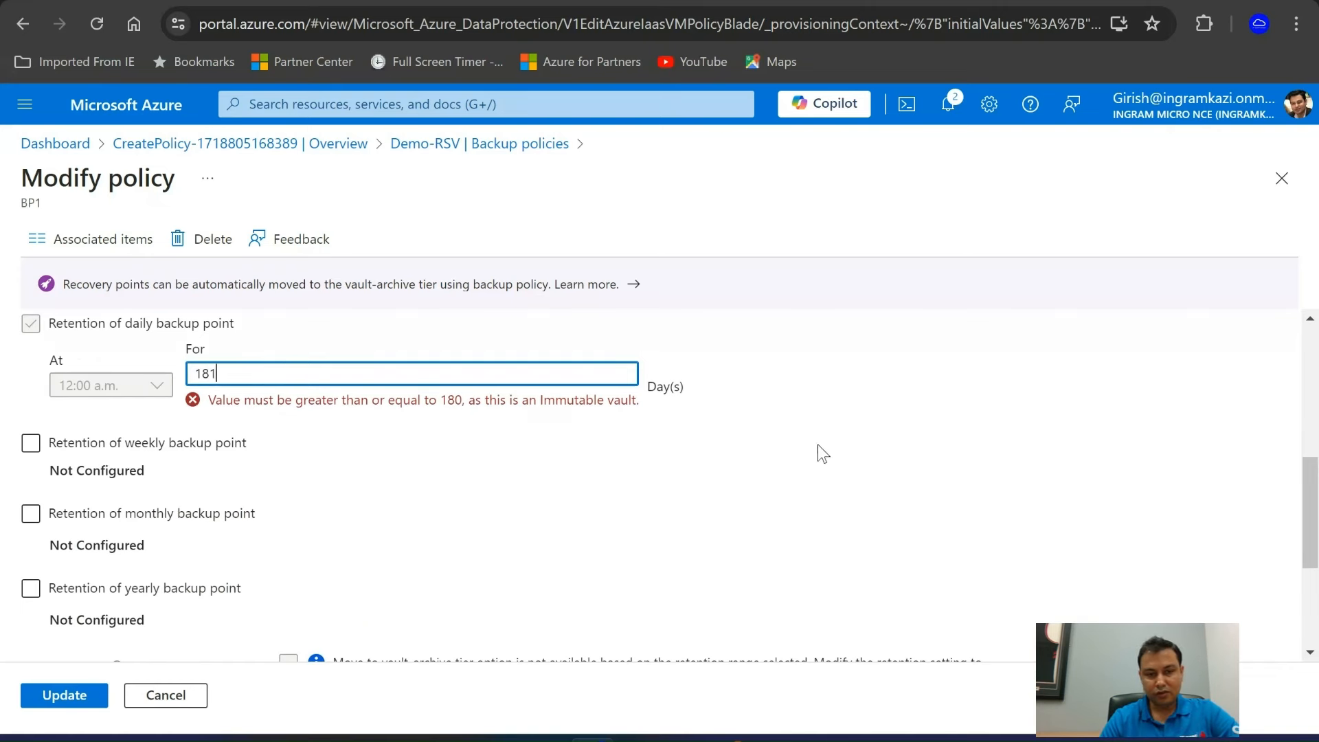
{"action": "left_click", "coordinate": [823, 451]}
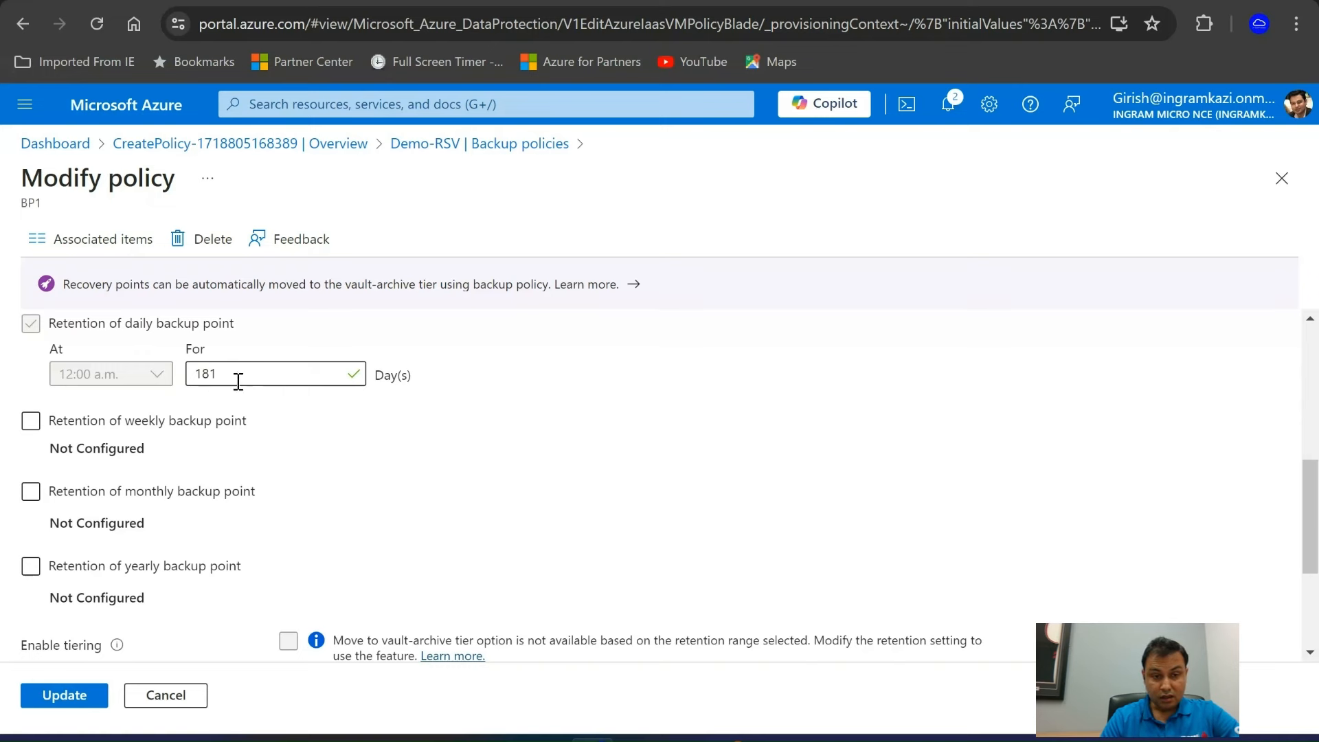
{"action": "scroll", "coordinate": [408, 536], "scroll_direction": "down", "scroll_amount": 3}
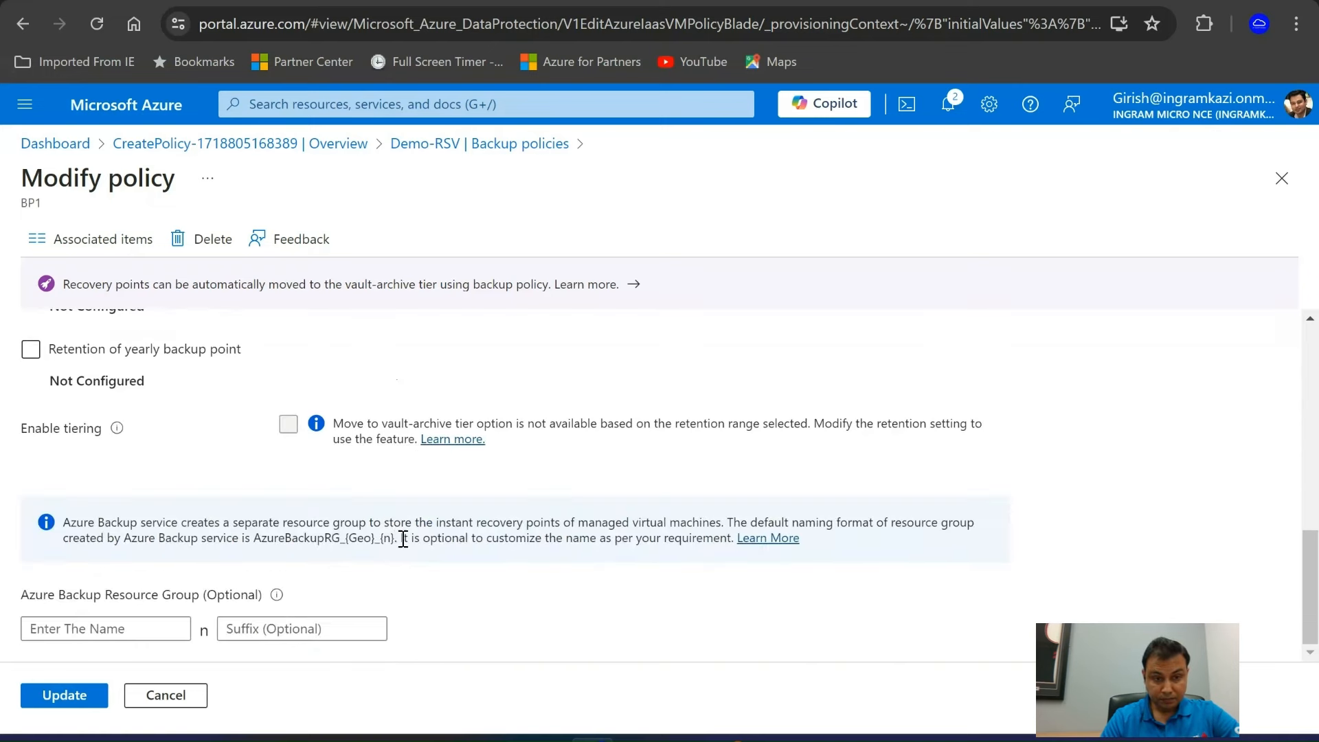
{"action": "scroll", "coordinate": [403, 538], "scroll_direction": "up", "scroll_amount": 6}
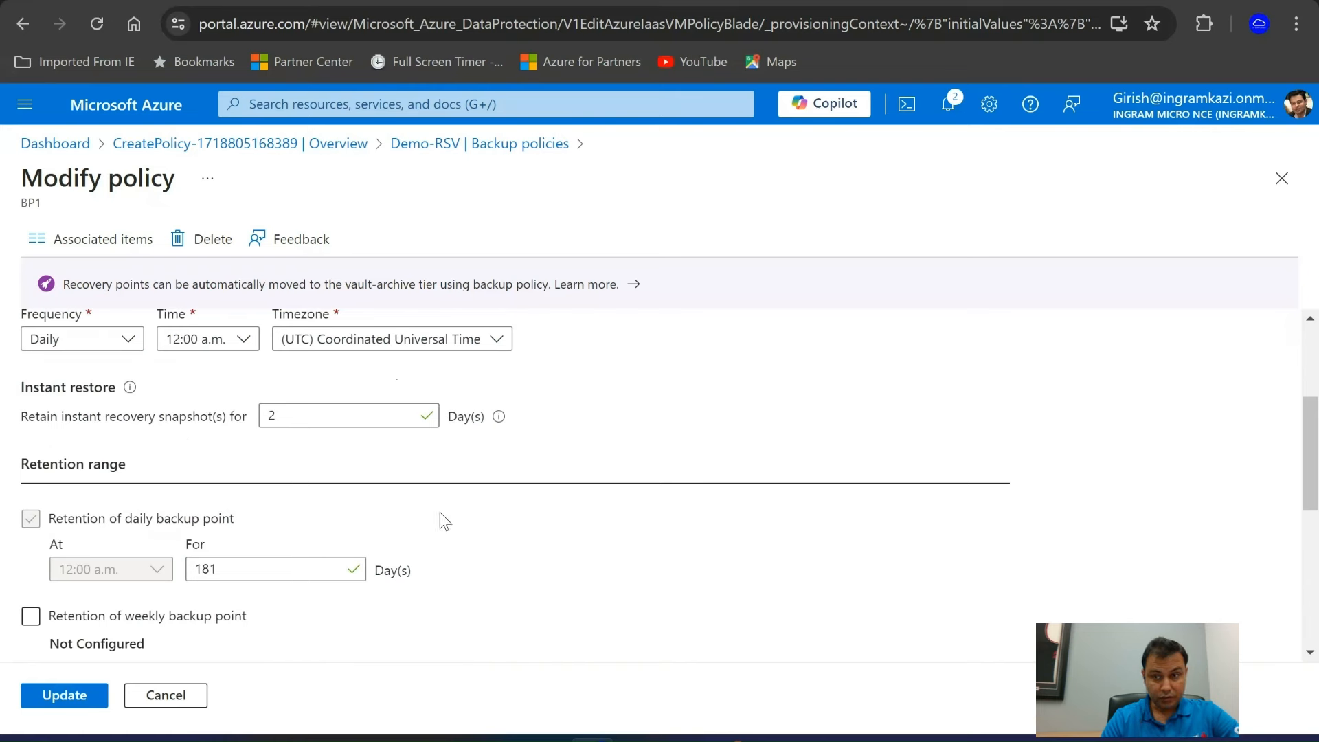
{"action": "left_click", "coordinate": [1281, 180]}
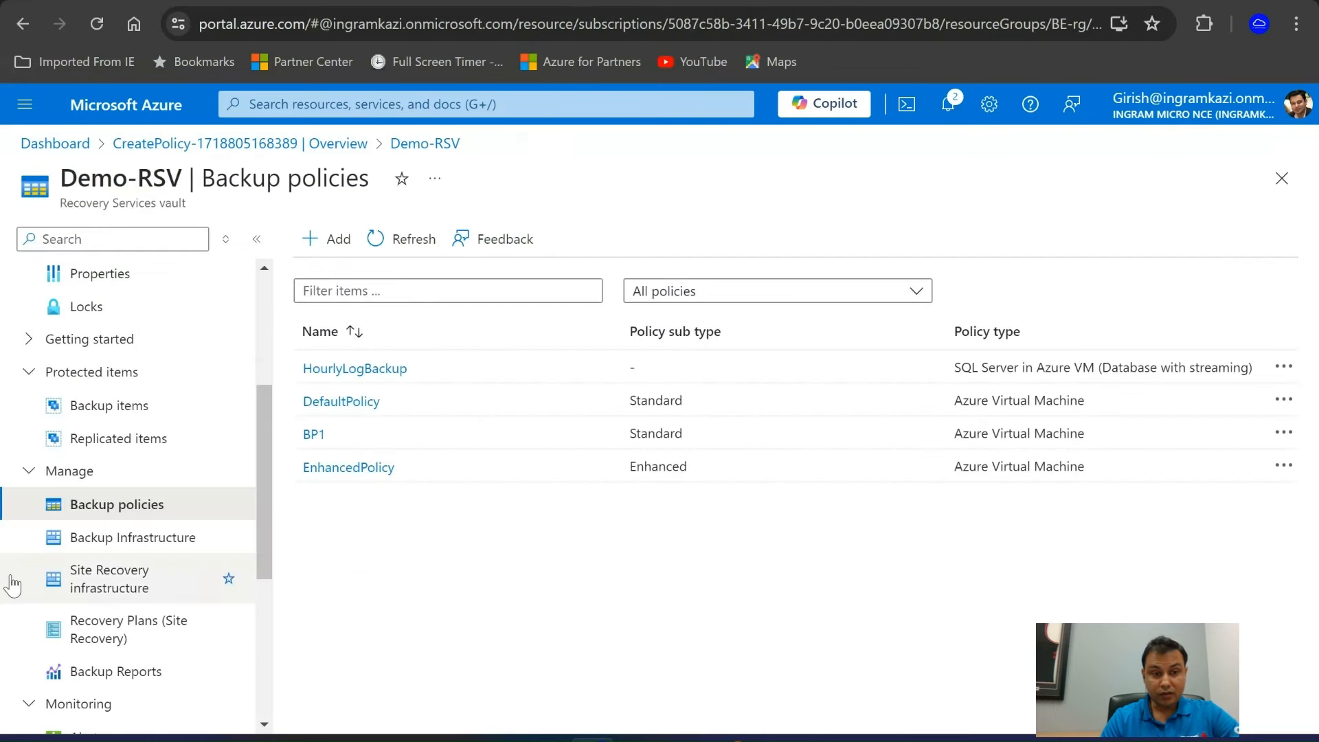
Switch to the IT Simplifieid whiteboard and handwrite "Subscription" beside the restricted operations notes
{"action": "scroll", "coordinate": [114, 474], "scroll_direction": "up", "scroll_amount": 4}
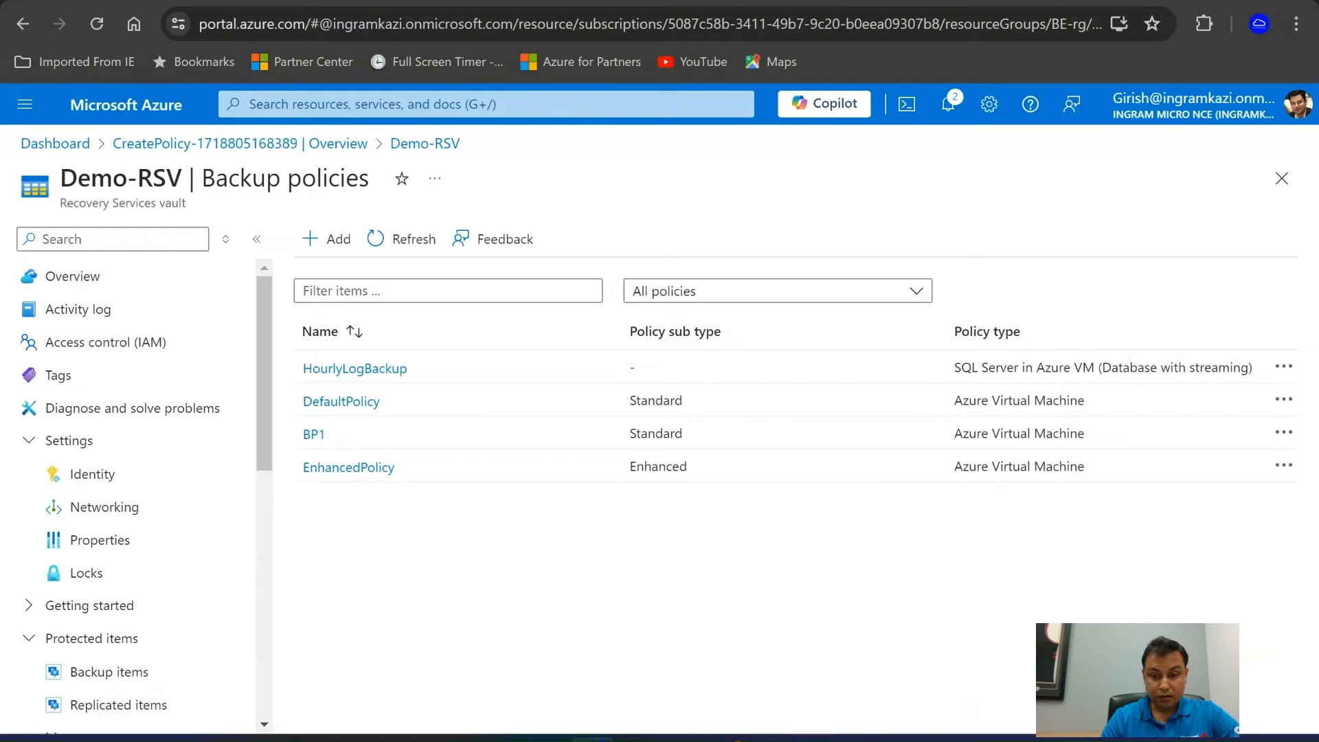
{"action": "left_click", "coordinate": [502, 738]}
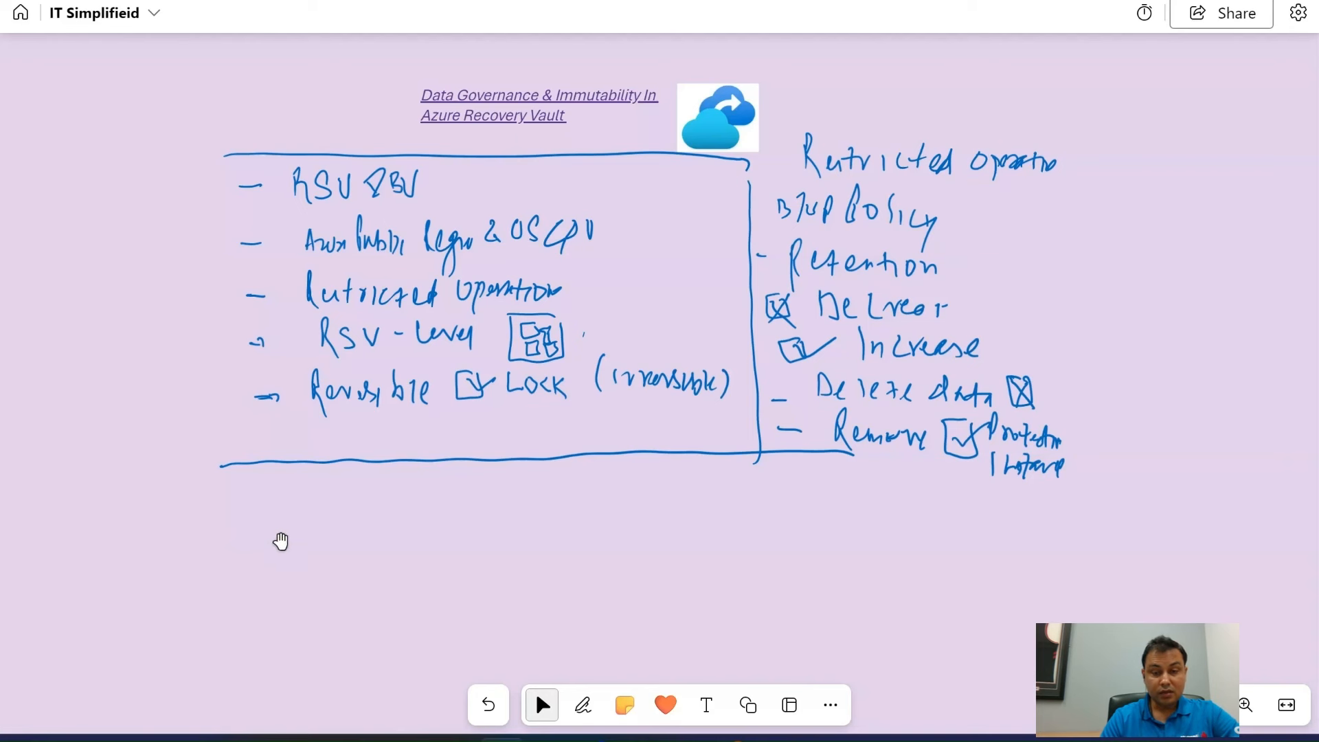
{"action": "left_click_drag", "start_coordinate": [432, 527], "coordinate": [421, 544]}
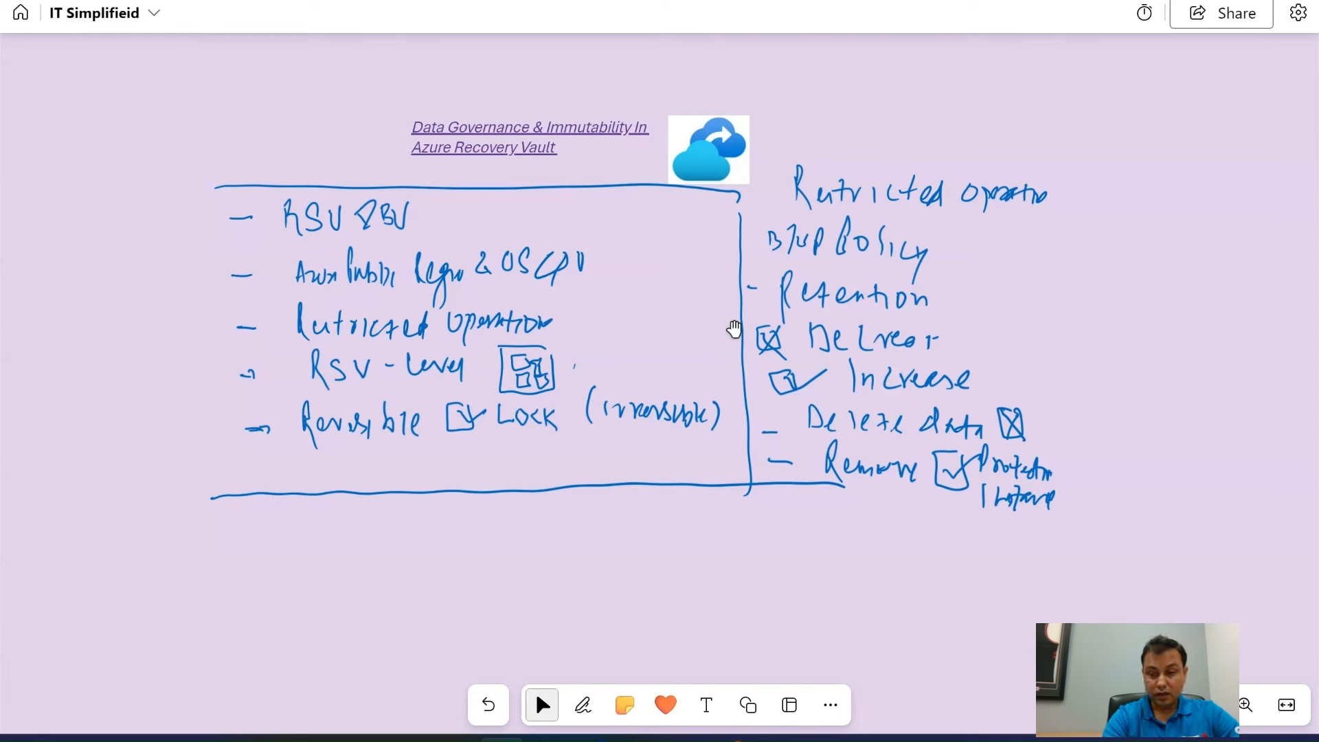
{"action": "mouse_move", "coordinate": [1122, 297]}
{"action": "left_mouse_down"}
{"action": "mouse_move", "coordinate": [1100, 335]}
{"action": "mouse_move", "coordinate": [1150, 335]}
{"action": "left_mouse_up"}
{"action": "mouse_move", "coordinate": [1160, 299]}
{"action": "left_mouse_down"}
{"action": "mouse_move", "coordinate": [1180, 340]}
{"action": "mouse_move", "coordinate": [1238, 340]}
{"action": "left_mouse_up"}
{"action": "mouse_move", "coordinate": [1251, 325]}
{"action": "left_mouse_down"}
{"action": "mouse_move", "coordinate": [1251, 342]}
{"action": "mouse_move", "coordinate": [1305, 350]}
{"action": "left_mouse_up"}
{"action": "left_click", "coordinate": [542, 704]}
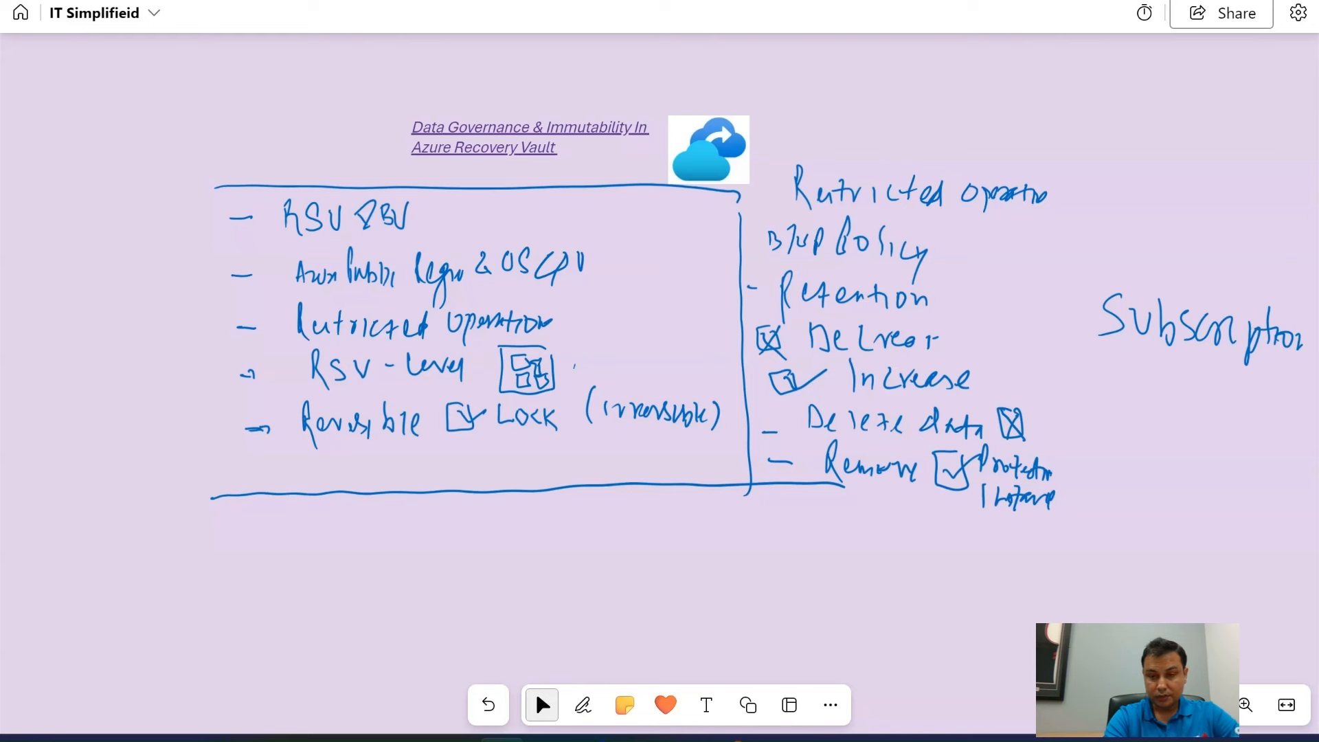
Draw a frame around the word "Subscription" and a ticked checkbox beside it
{"action": "key", "text": "alt+w"}
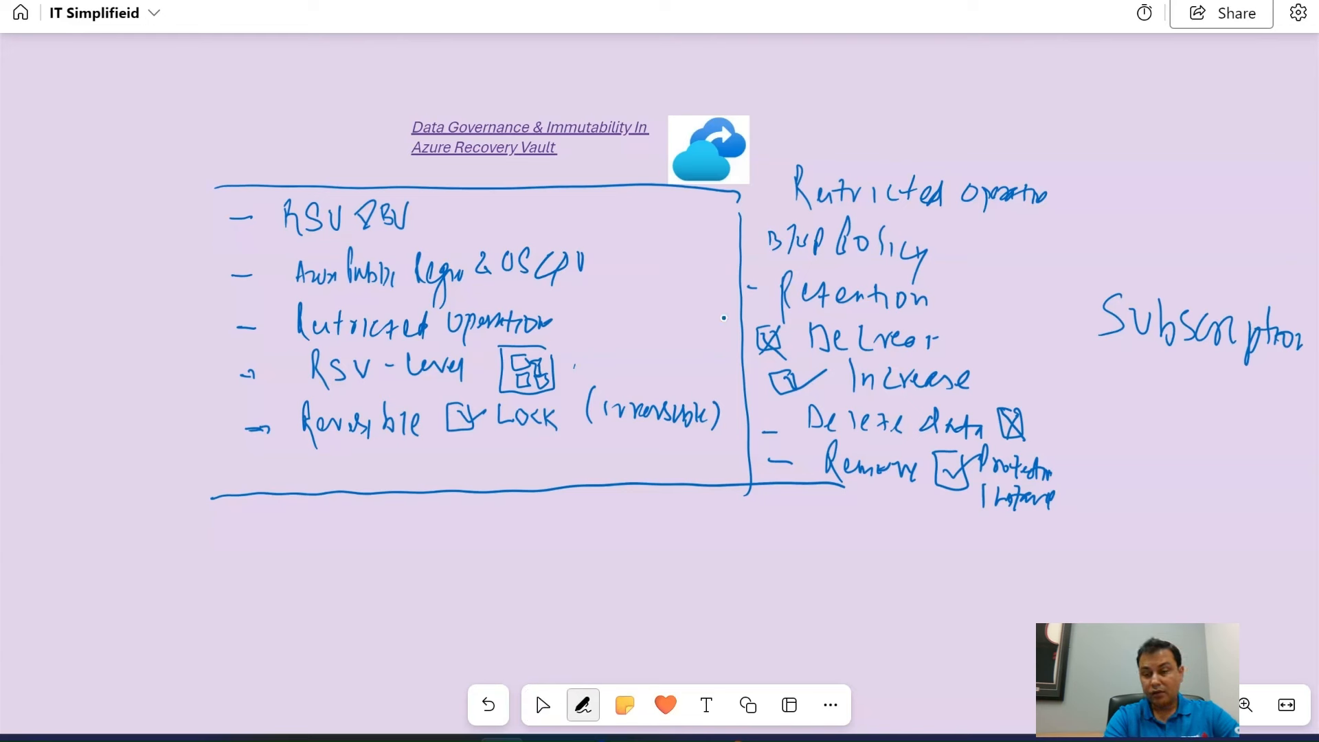
{"action": "mouse_move", "coordinate": [1050, 296]}
{"action": "left_mouse_down"}
{"action": "mouse_move", "coordinate": [1029, 297]}
{"action": "mouse_move", "coordinate": [1065, 328]}
{"action": "mouse_move", "coordinate": [1078, 370]}
{"action": "mouse_move", "coordinate": [1253, 370]}
{"action": "mouse_move", "coordinate": [1079, 365]}
{"action": "left_mouse_up"}
{"action": "mouse_move", "coordinate": [1087, 282]}
{"action": "left_mouse_down"}
{"action": "mouse_move", "coordinate": [1305, 267]}
{"action": "mouse_move", "coordinate": [1257, 375]}
{"action": "left_mouse_up"}
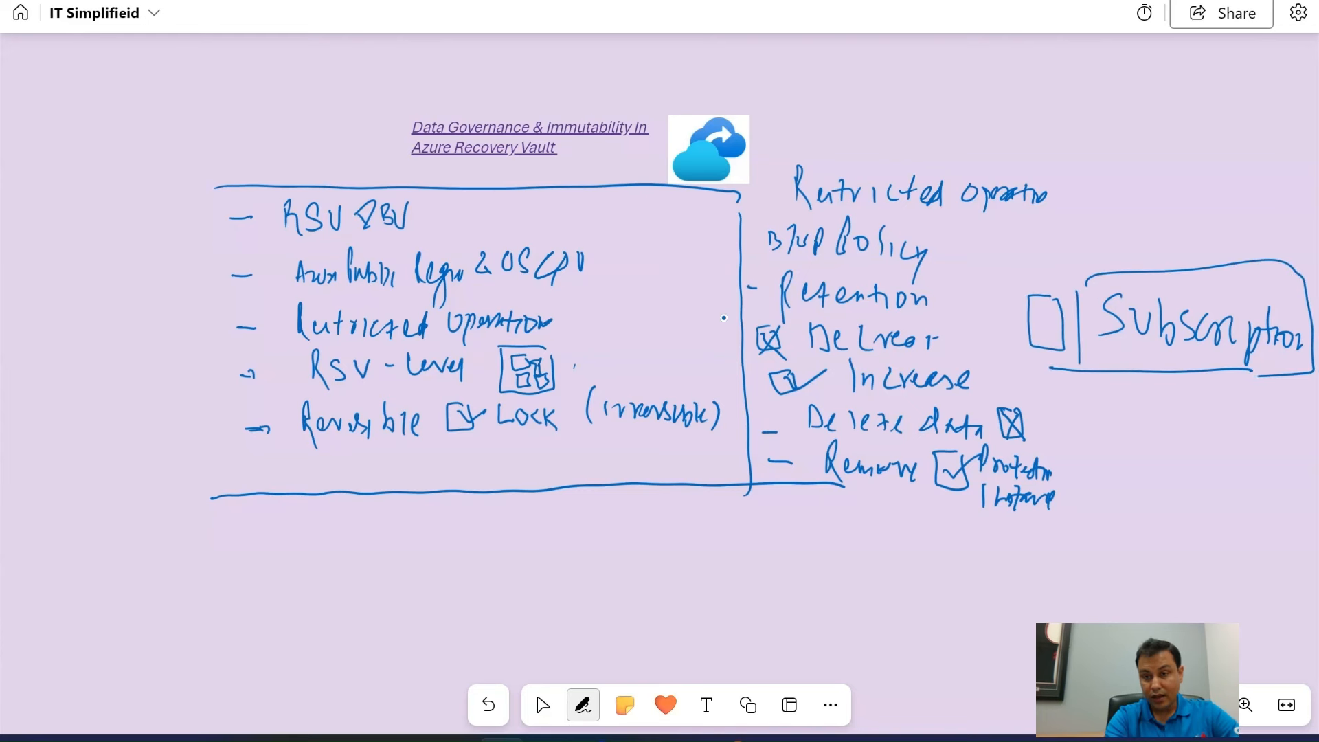
{"action": "mouse_move", "coordinate": [1042, 316]}
{"action": "left_mouse_down"}
{"action": "mouse_move", "coordinate": [1058, 327]}
{"action": "mouse_move", "coordinate": [1069, 310]}
{"action": "left_mouse_up"}
{"action": "left_click", "coordinate": [542, 704]}
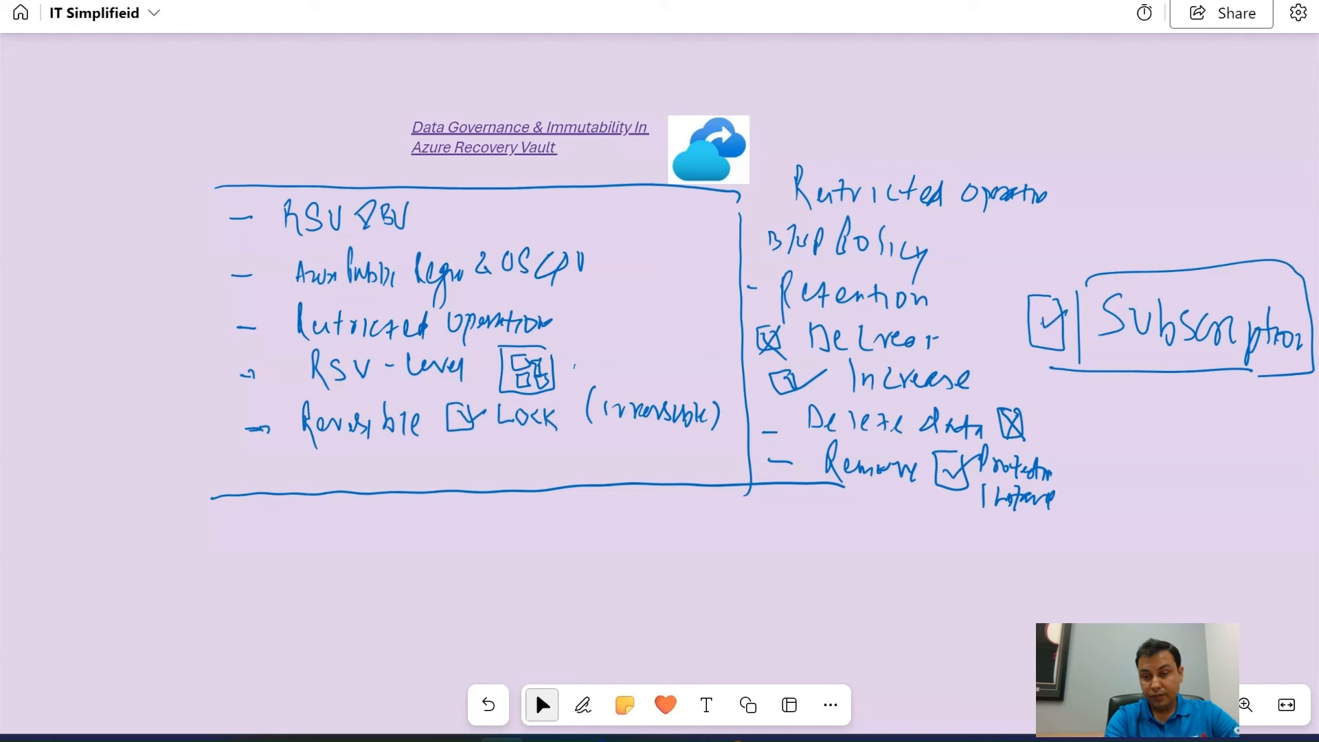
Handwrite "30-90 days" in ink below the framed word "Subscription"
{"action": "left_click", "coordinate": [583, 704]}
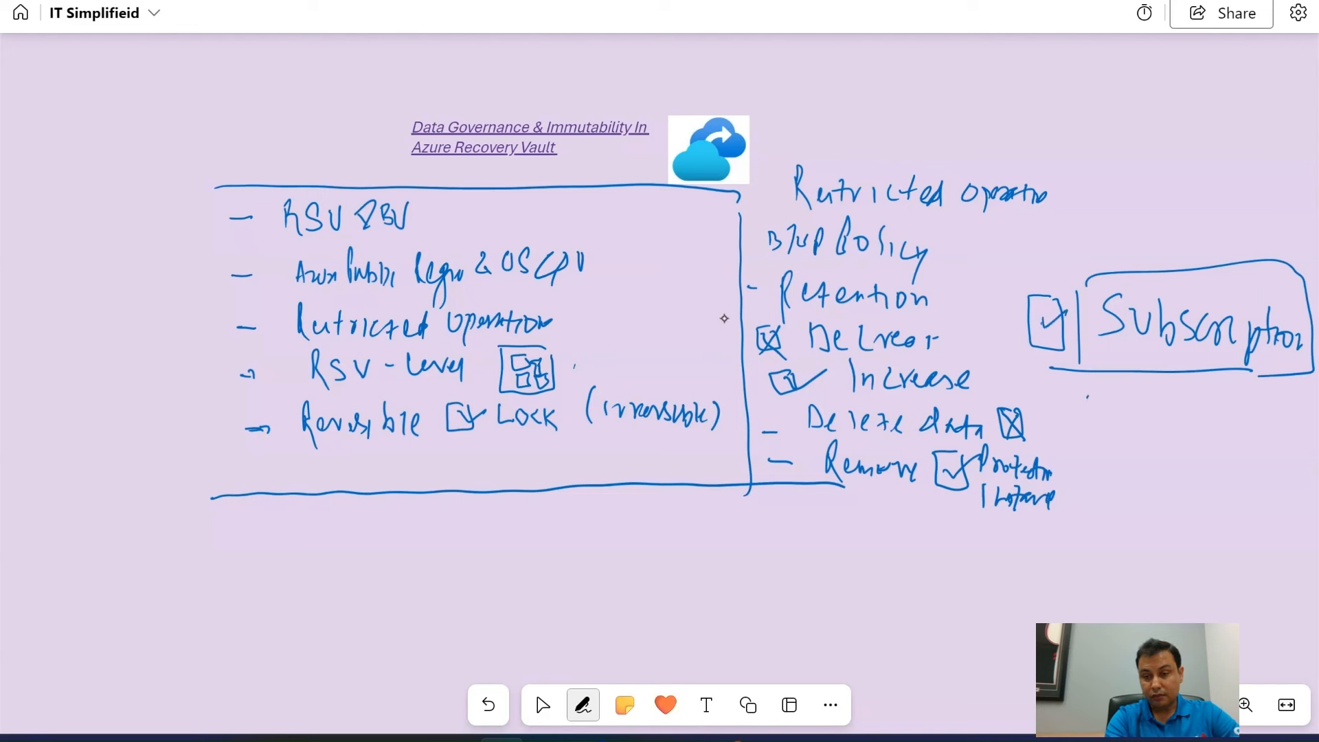
{"action": "mouse_move", "coordinate": [1086, 398]}
{"action": "left_mouse_down"}
{"action": "mouse_move", "coordinate": [1086, 426]}
{"action": "mouse_move", "coordinate": [1184, 394]}
{"action": "mouse_move", "coordinate": [1181, 435]}
{"action": "mouse_move", "coordinate": [1266, 427]}
{"action": "mouse_move", "coordinate": [1280, 471]}
{"action": "left_mouse_up"}
{"action": "left_click_drag", "start_coordinate": [1302, 407], "coordinate": [1297, 430]}
{"action": "left_click", "coordinate": [537, 695]}
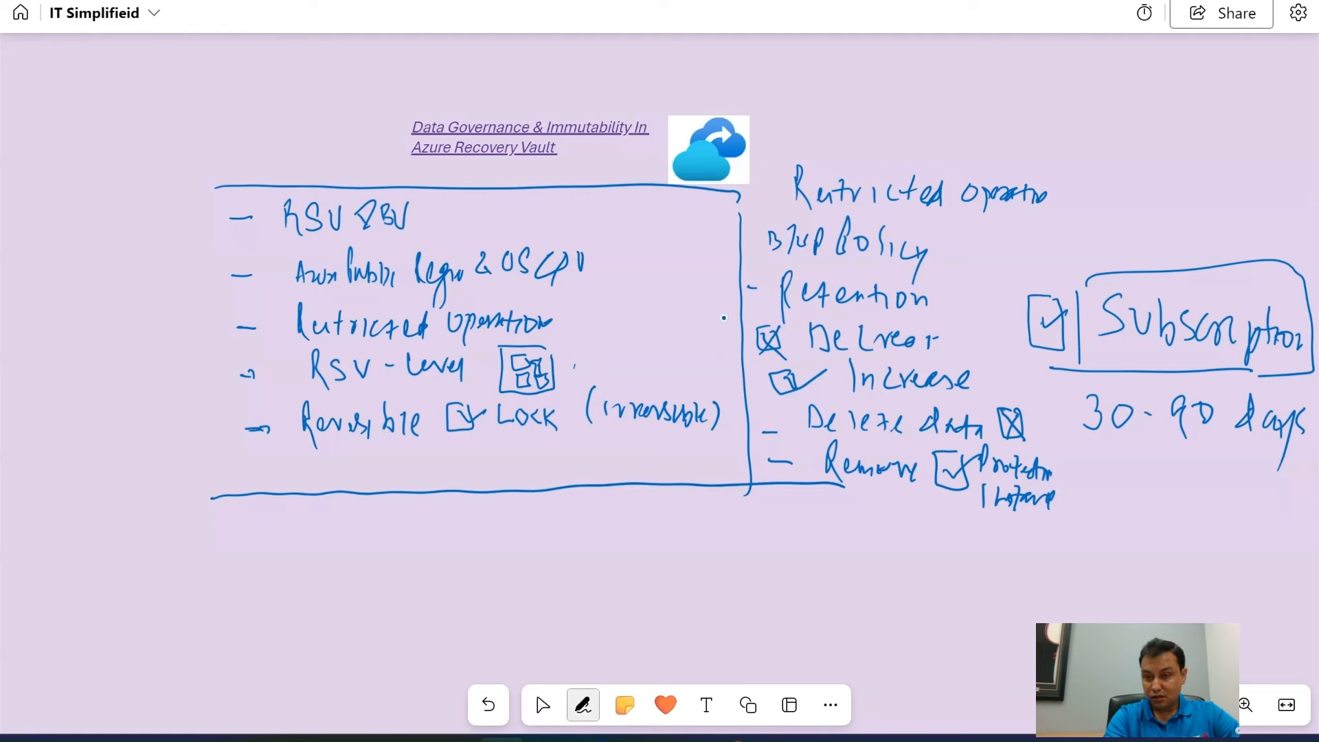
Draw a box around the "30-90 days" note and reinforce its lower and outer edges with extra strokes
{"action": "left_click_drag", "start_coordinate": [1051, 452], "coordinate": [1267, 450]}
{"action": "left_click", "coordinate": [542, 704]}
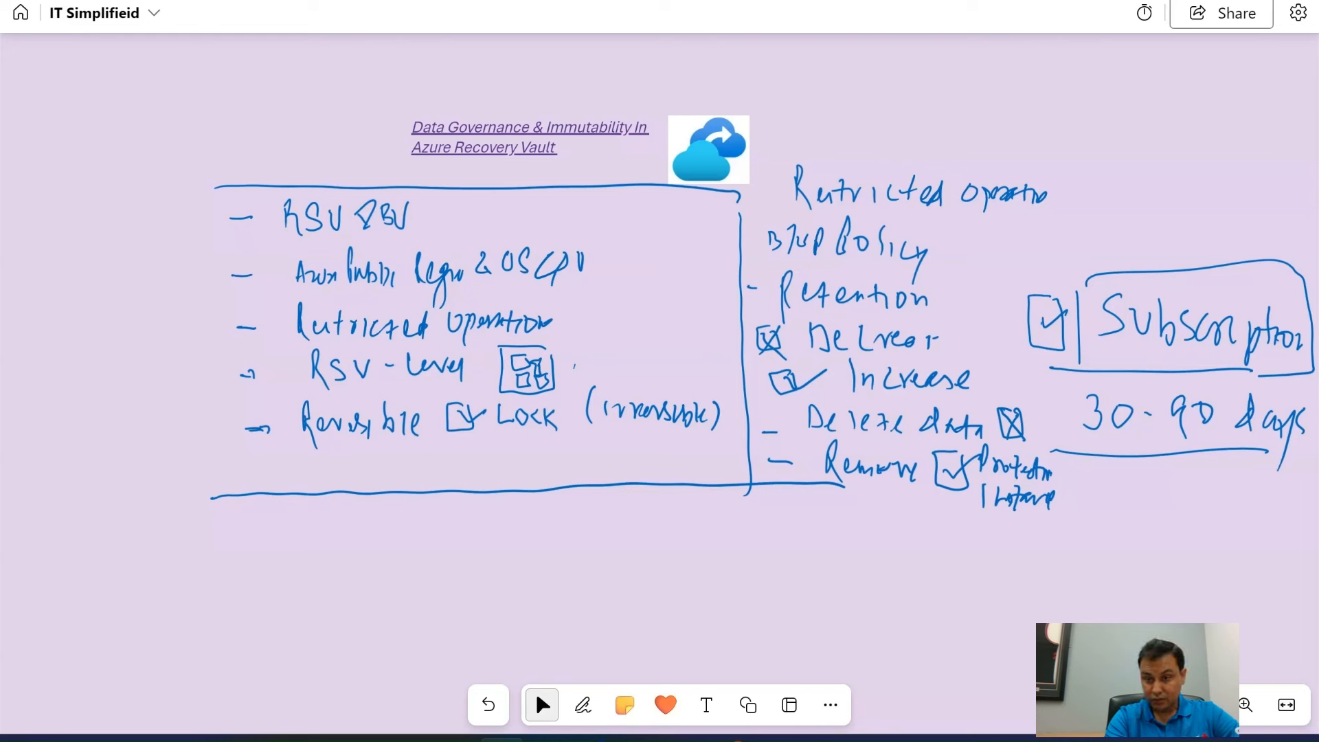
{"action": "left_click_drag", "start_coordinate": [1044, 418], "coordinate": [1048, 450]}
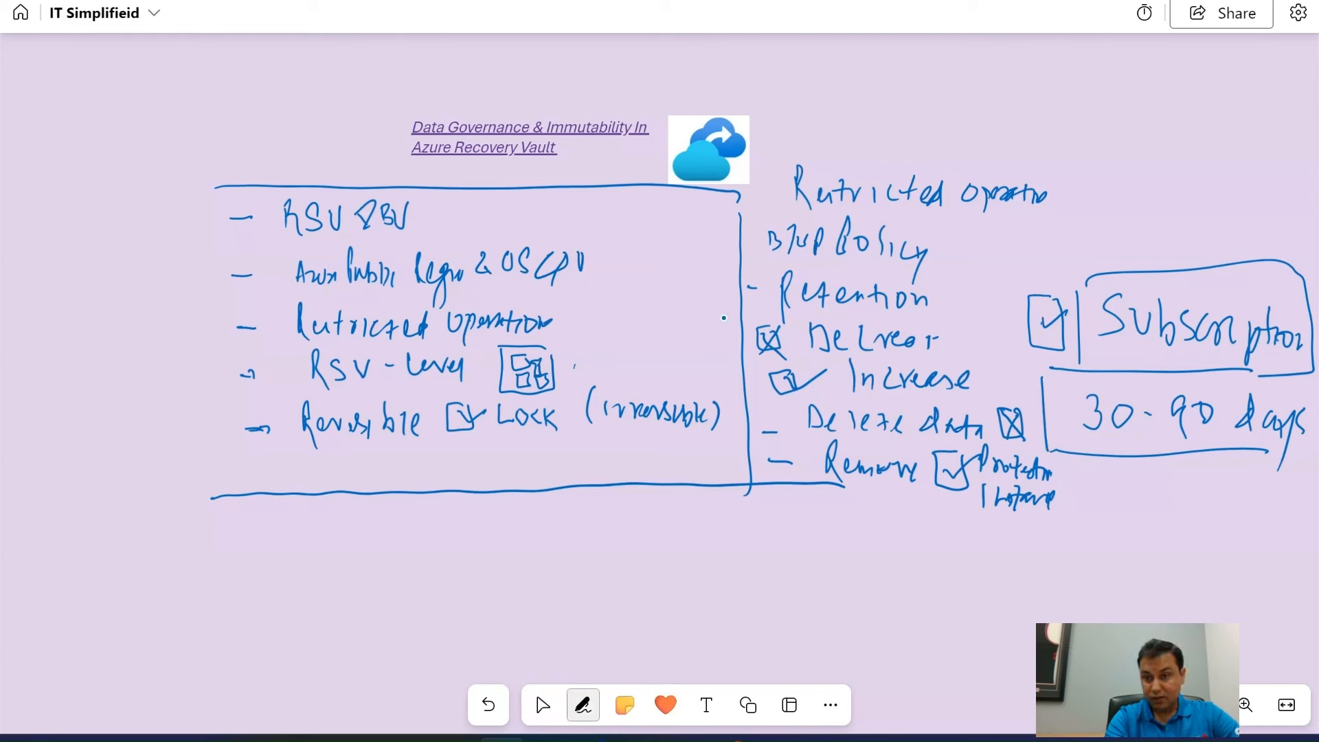
{"action": "mouse_move", "coordinate": [1053, 370]}
{"action": "left_mouse_down"}
{"action": "mouse_move", "coordinate": [1294, 368]}
{"action": "mouse_move", "coordinate": [1257, 459]}
{"action": "left_mouse_up"}
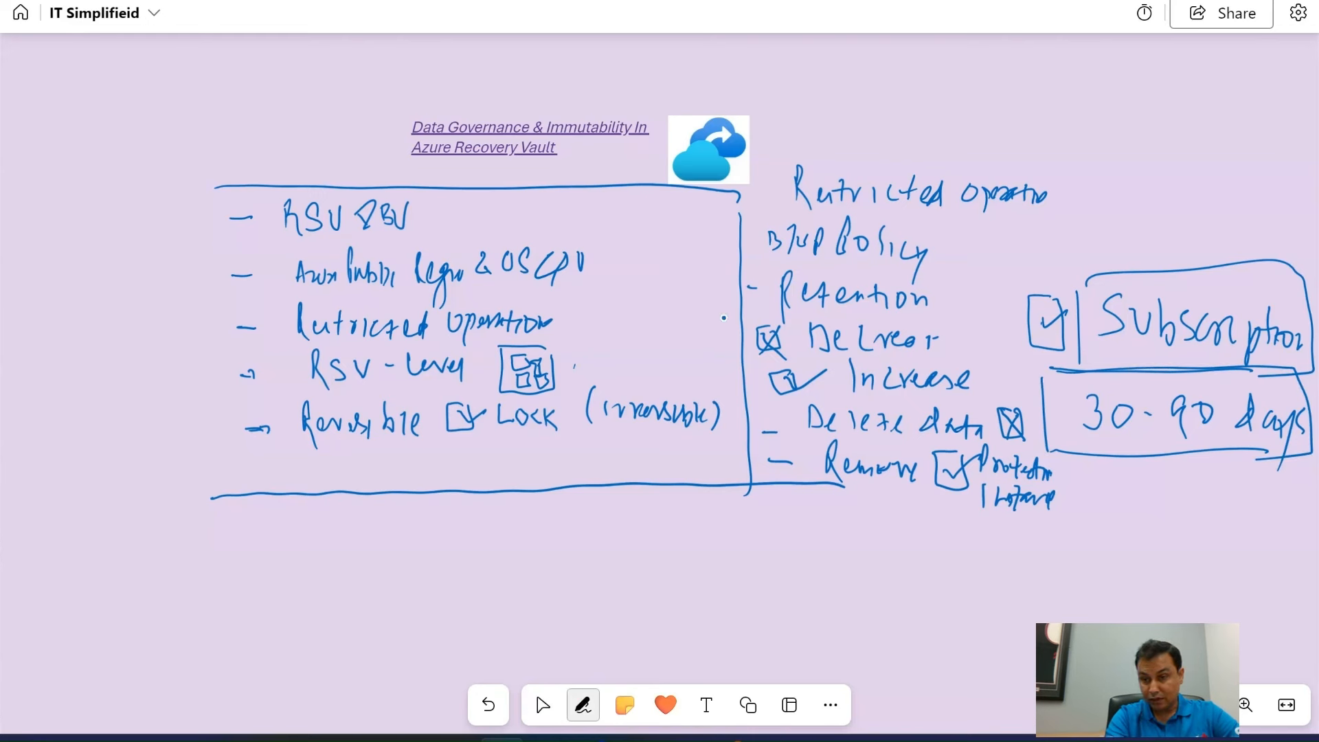
{"action": "left_click_drag", "start_coordinate": [1063, 454], "coordinate": [1272, 452]}
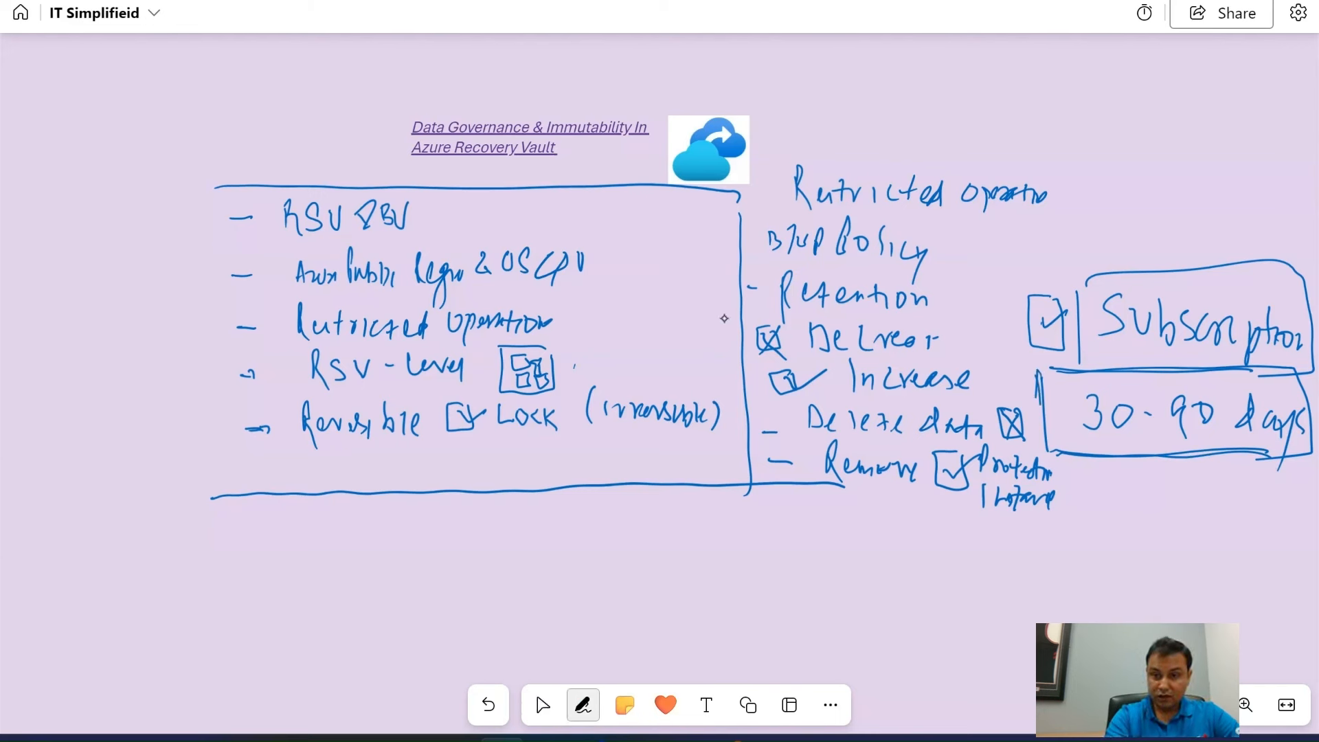
{"action": "left_click_drag", "start_coordinate": [1039, 372], "coordinate": [1044, 435]}
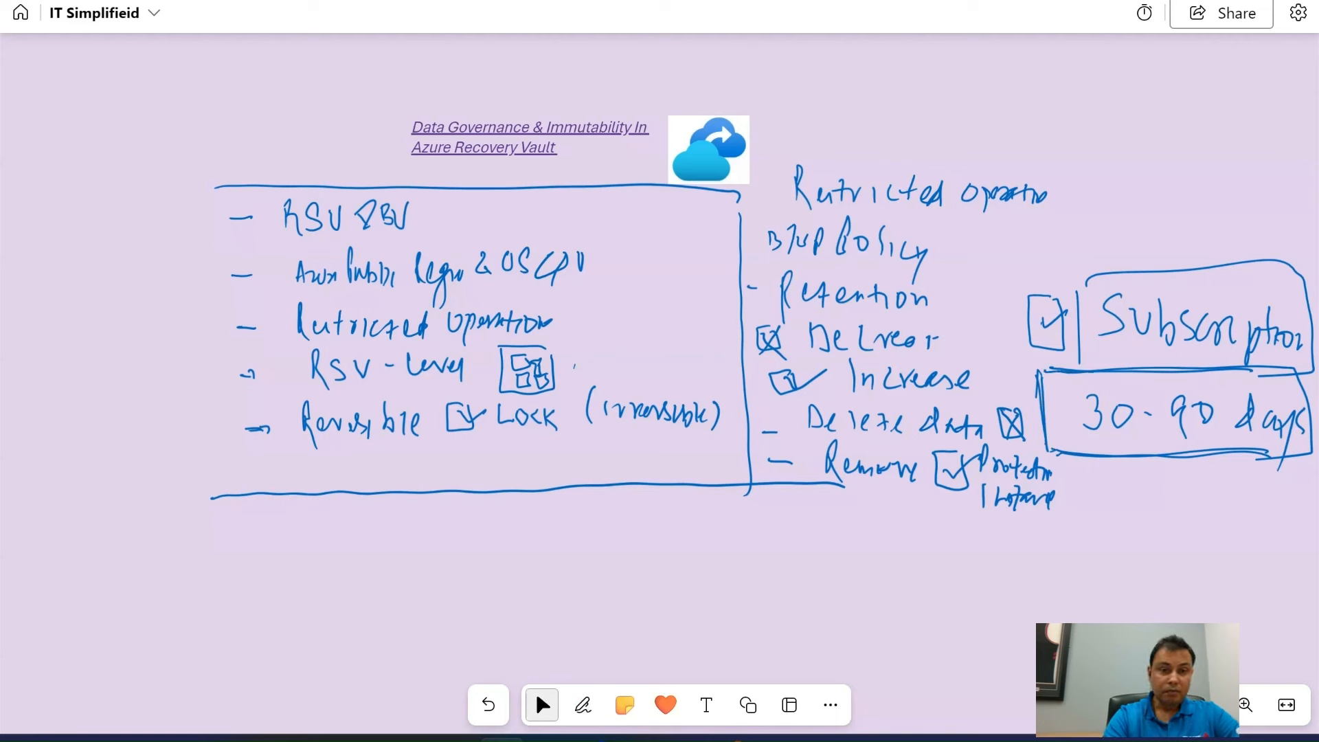